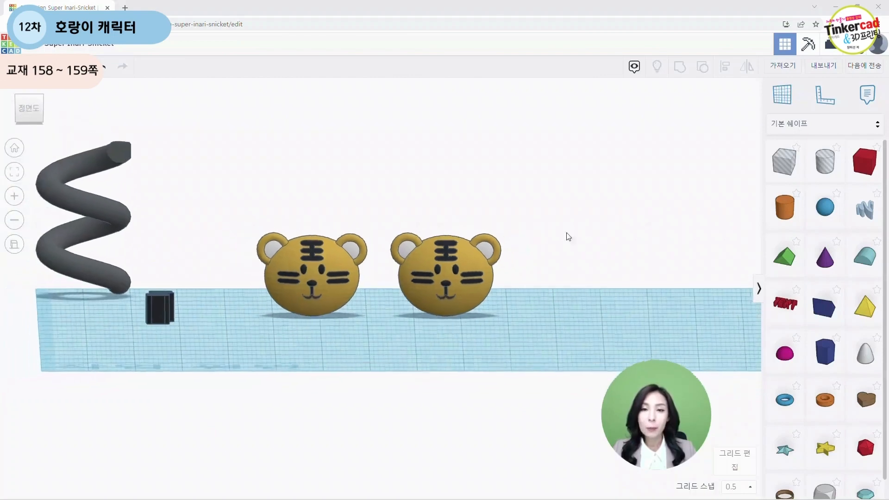
Step: Move both tiger heads to the left edge of the workplane to clear working space
right_drag(337, 385, 332, 399)
drag(434, 285, 125, 390)
drag(322, 261, 82, 294)
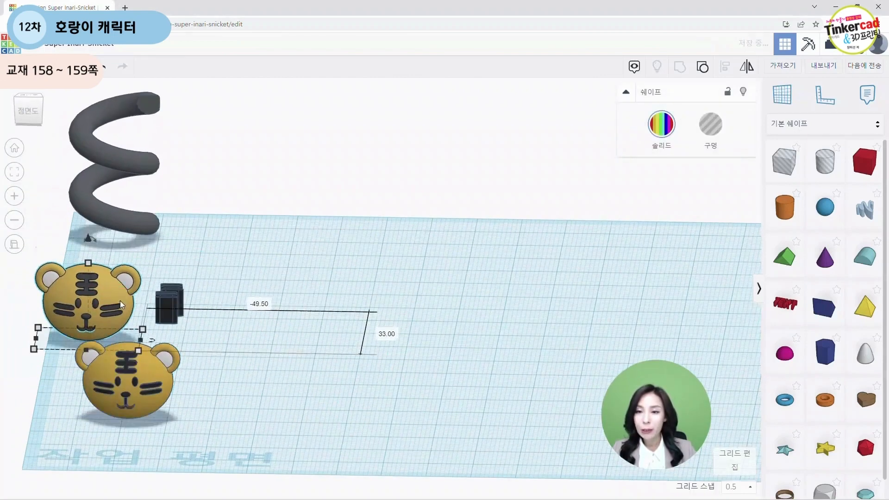
drag(164, 388, 119, 391)
right_drag(369, 381, 484, 319)
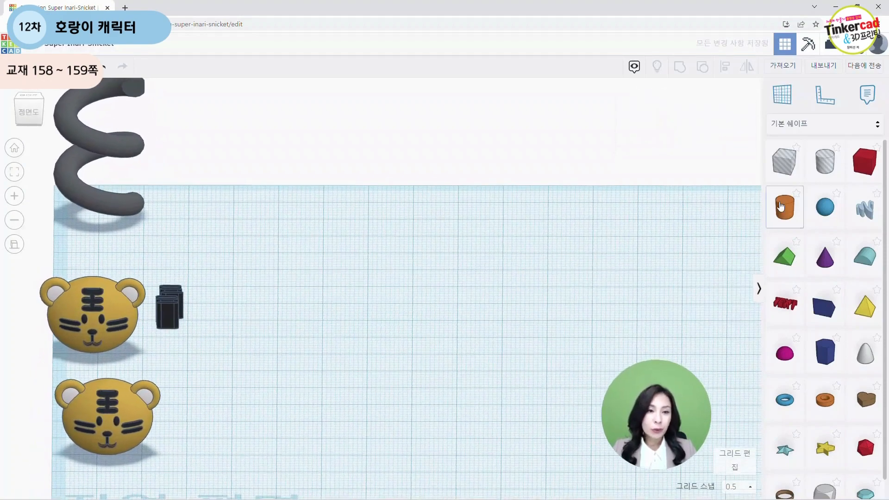
Step: Add a sphere to the workplane, set its steps to 24 and color it gold
mouse_move(826, 207)
mouse_down()
mouse_move(548, 234)
mouse_move(438, 266)
mouse_up()
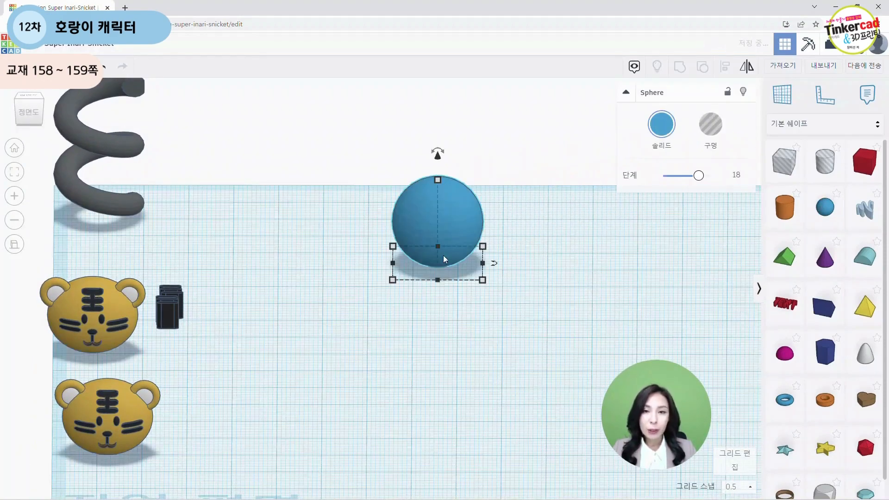
mouse_move(699, 177)
mouse_down()
mouse_move(730, 175)
mouse_move(707, 175)
mouse_up()
click(623, 258)
click(483, 206)
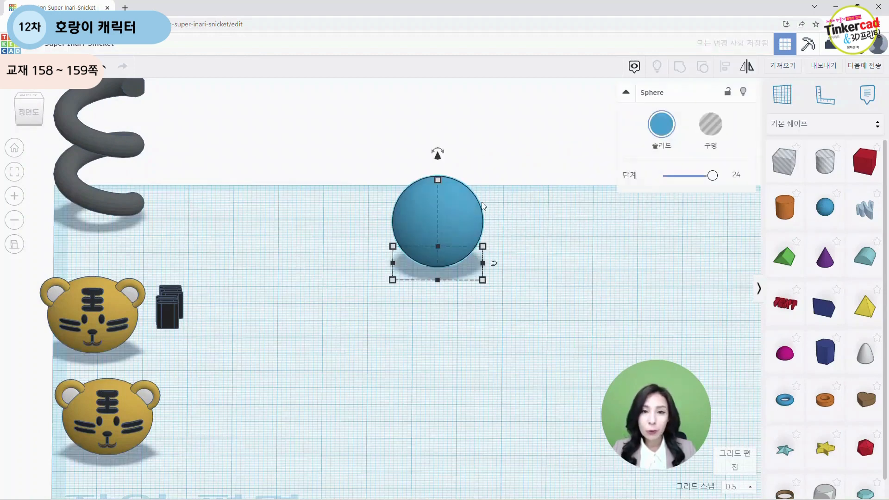
click(661, 123)
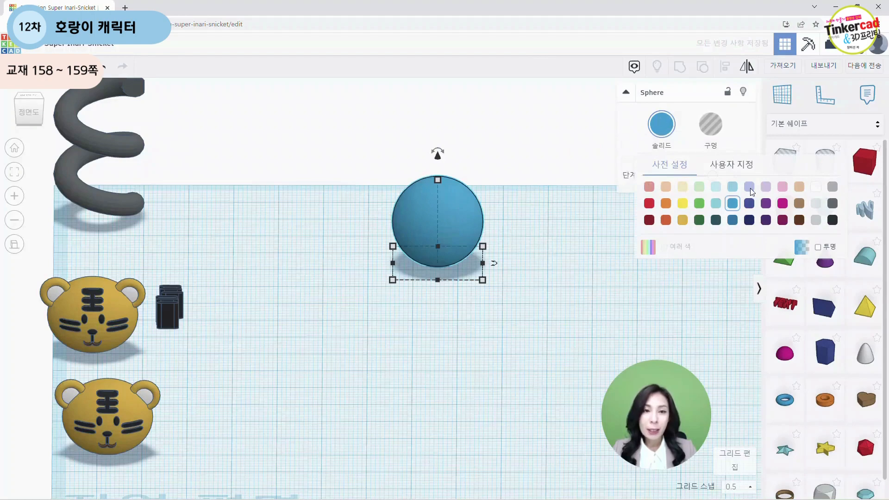
click(684, 223)
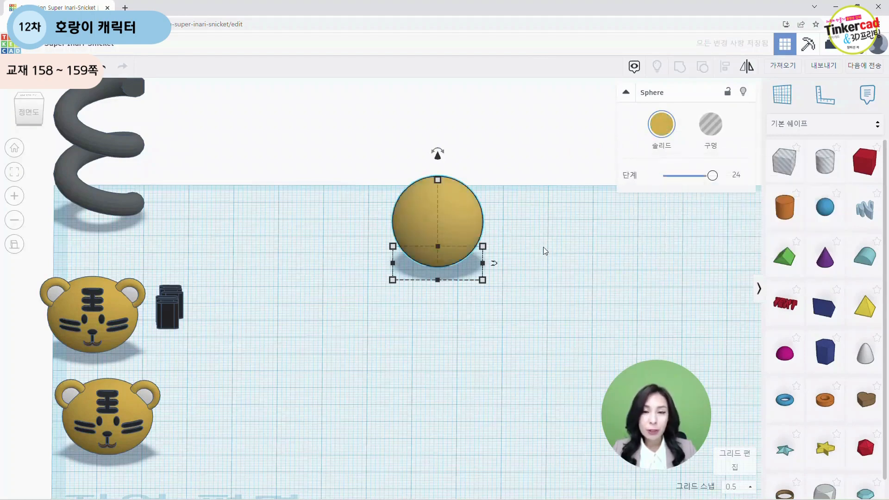
Step: Move the gold sphere slightly to the left on the workplane
click(544, 259)
right_drag(544, 261, 532, 243)
click(404, 226)
drag(404, 225, 341, 231)
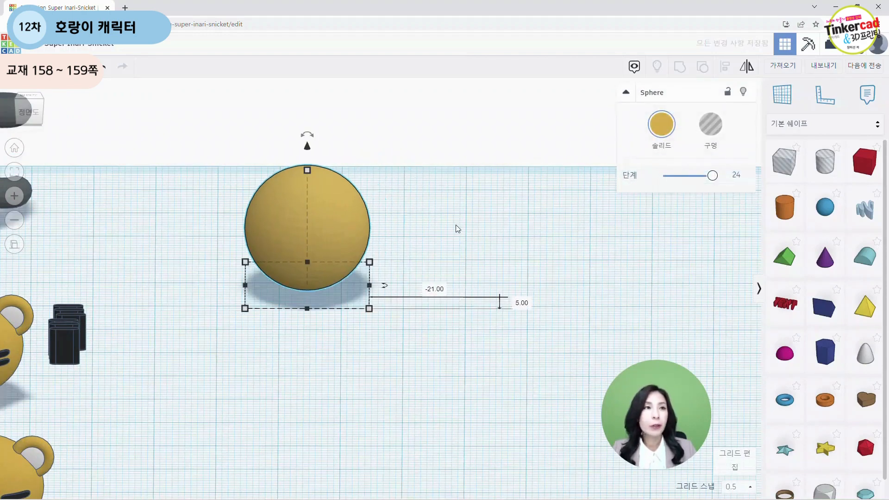
Step: Set the sphere's width and length to 10 mm each
mouse_move(370, 309)
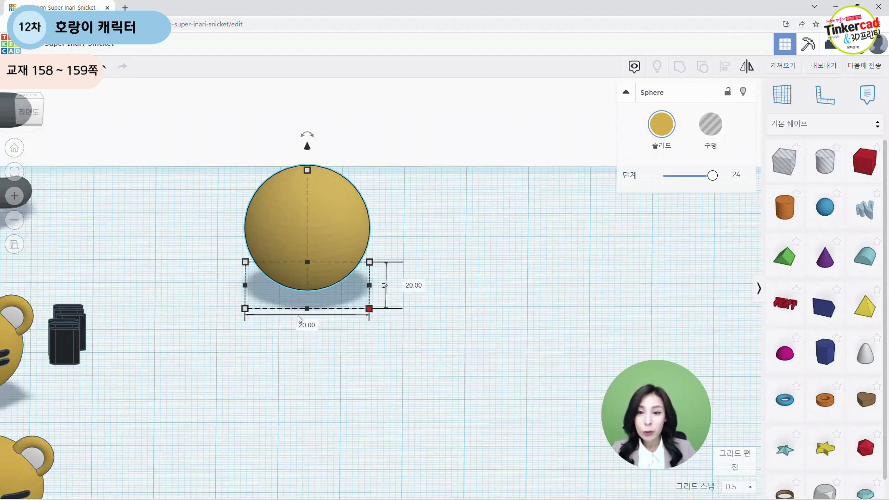
click(303, 324)
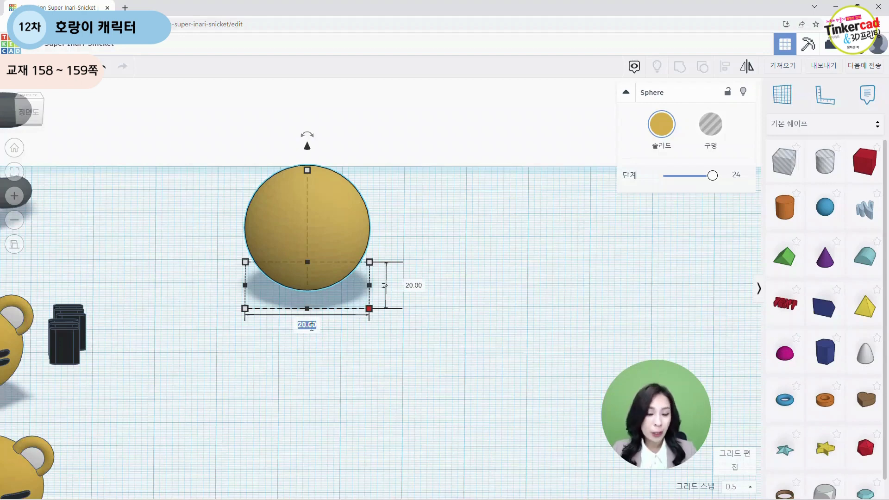
text(10)
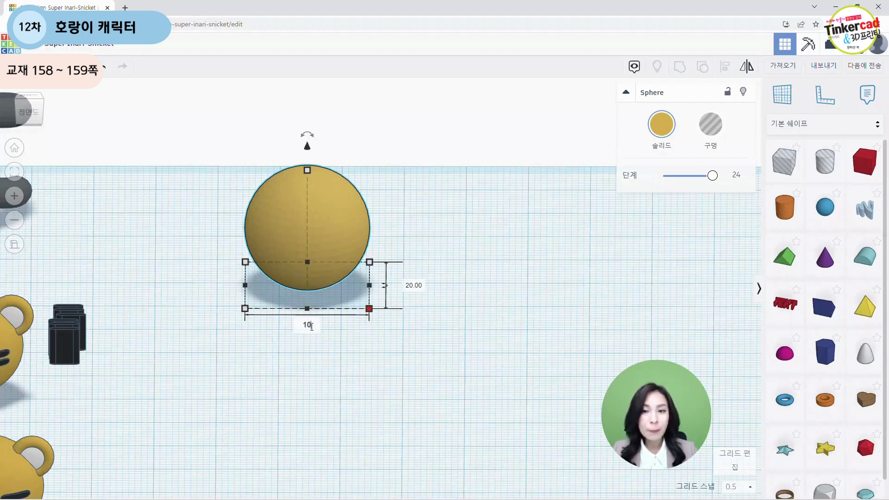
key(Return)
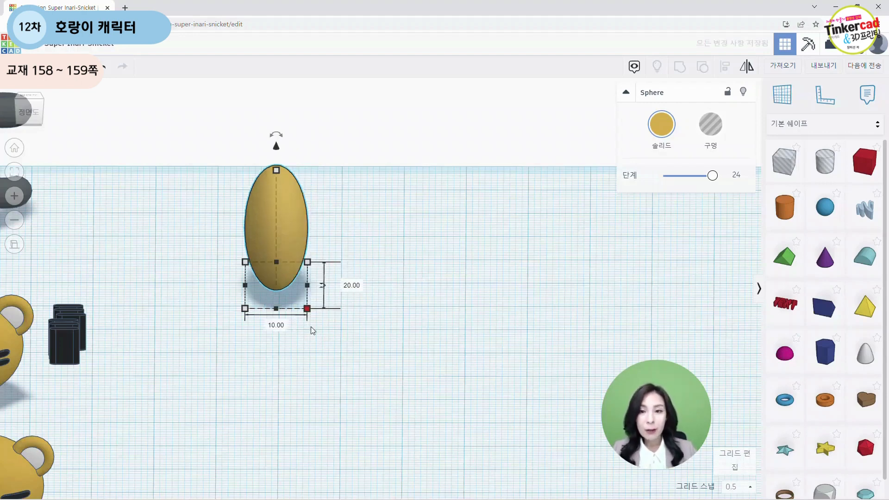
click(354, 286)
text(10)
key(Return)
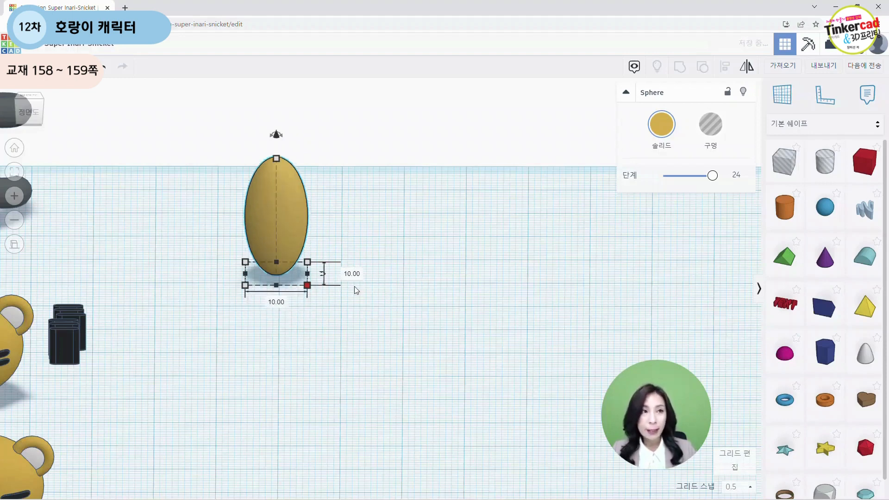
Step: Set the sphere's height to 16.9 mm
mouse_move(277, 158)
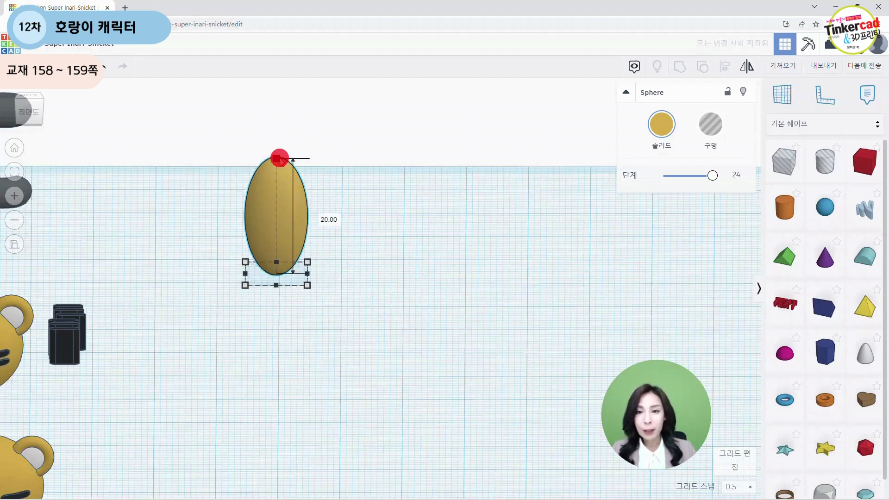
click(324, 215)
text(16.)
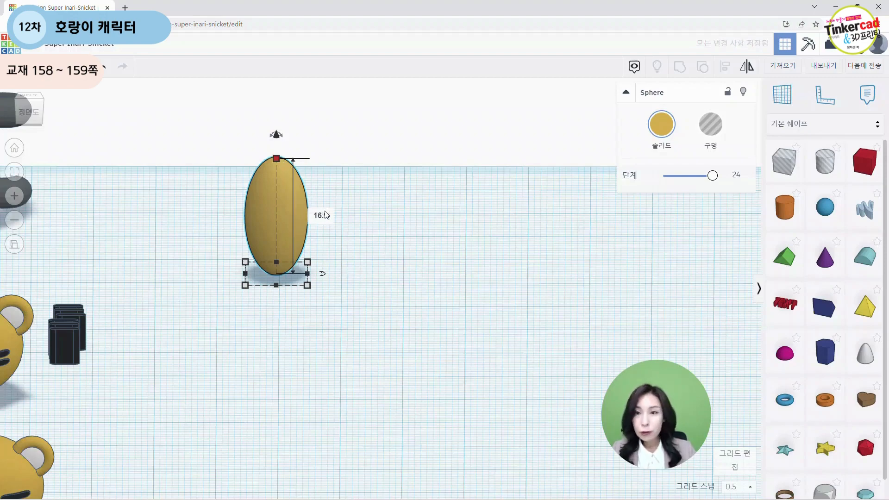
key(Return)
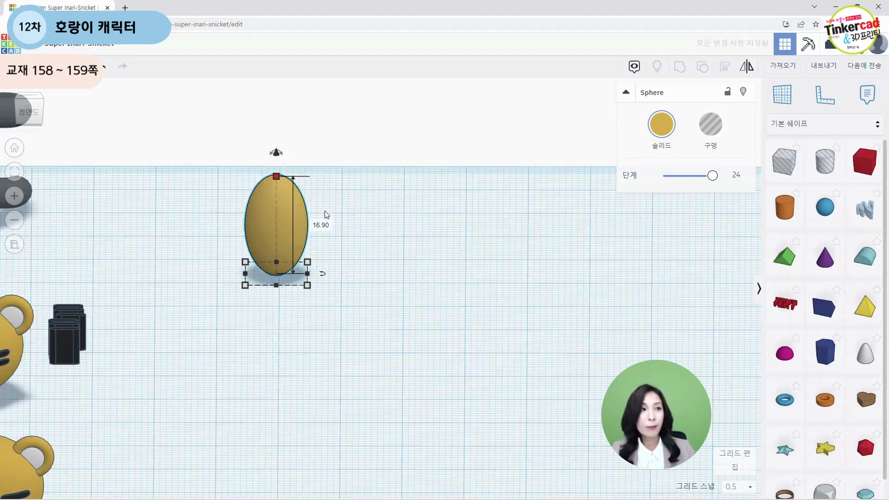
click(363, 305)
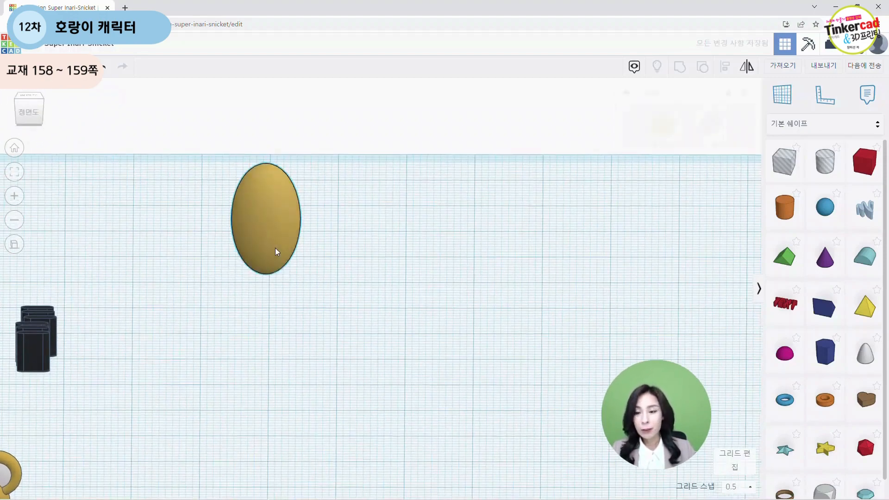
Step: Duplicate the ellipsoid and place the two copies apart on the workplane
click(275, 250)
key(ctrl+c)
key(ctrl+v)
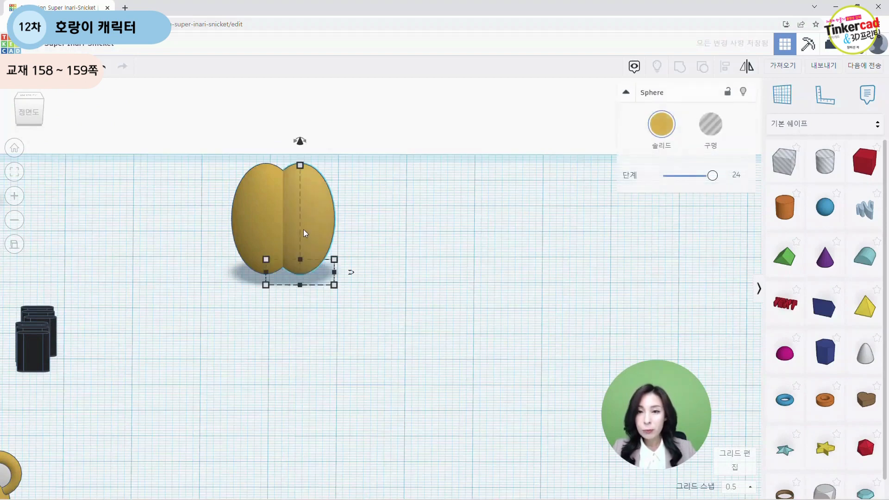
drag(304, 229, 194, 364)
drag(259, 253, 399, 221)
click(485, 225)
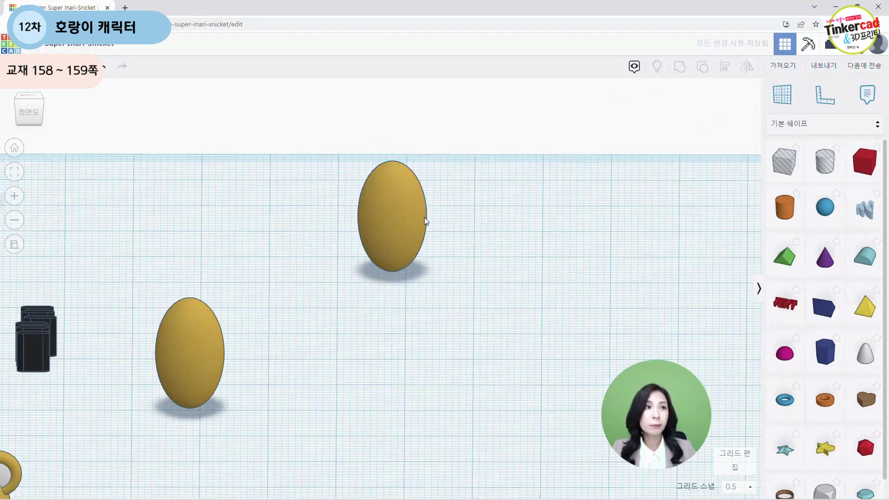
drag(408, 219, 484, 221)
drag(189, 357, 195, 280)
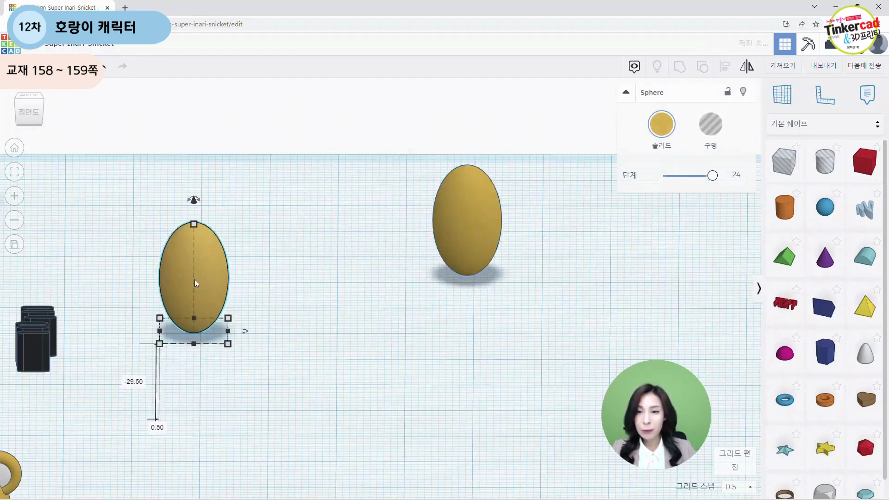
Step: Paste two more copies and arrange four ellipsoids into an overlapping cluster on the left
key(ctrl+c)
key(ctrl+v)
key(ctrl+v)
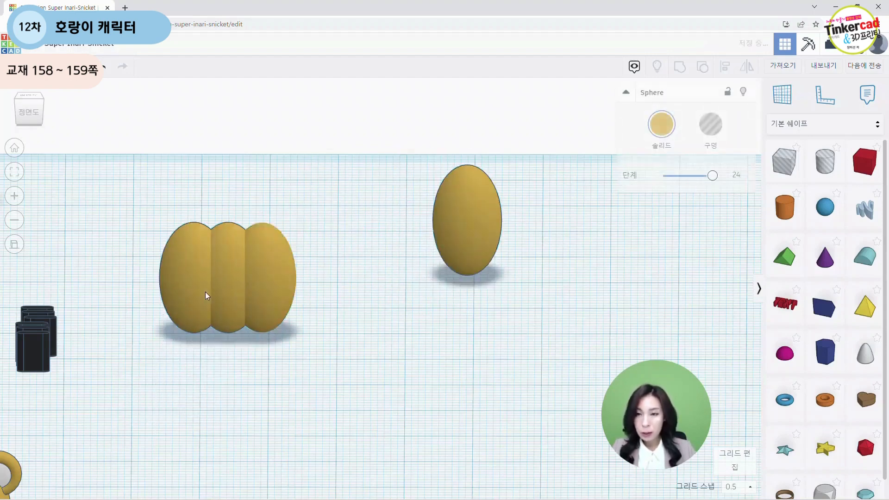
drag(274, 284, 151, 342)
drag(227, 278, 230, 354)
drag(250, 262, 301, 270)
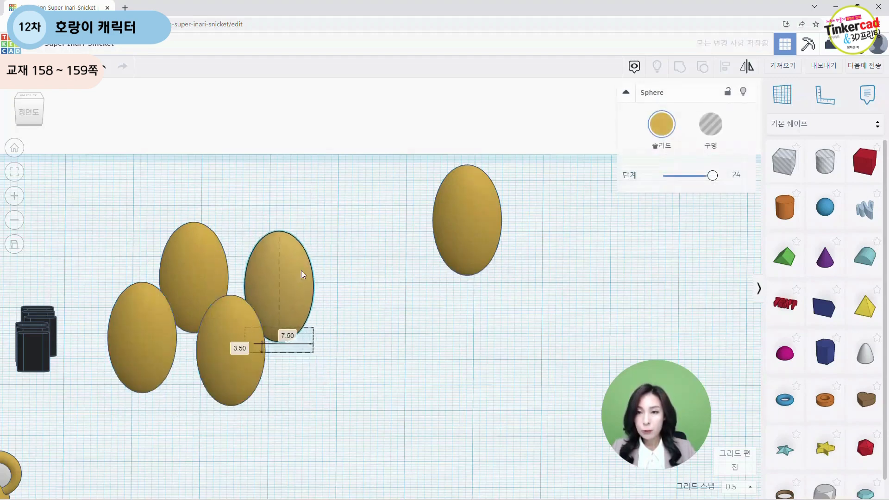
drag(198, 261, 177, 266)
drag(276, 281, 252, 277)
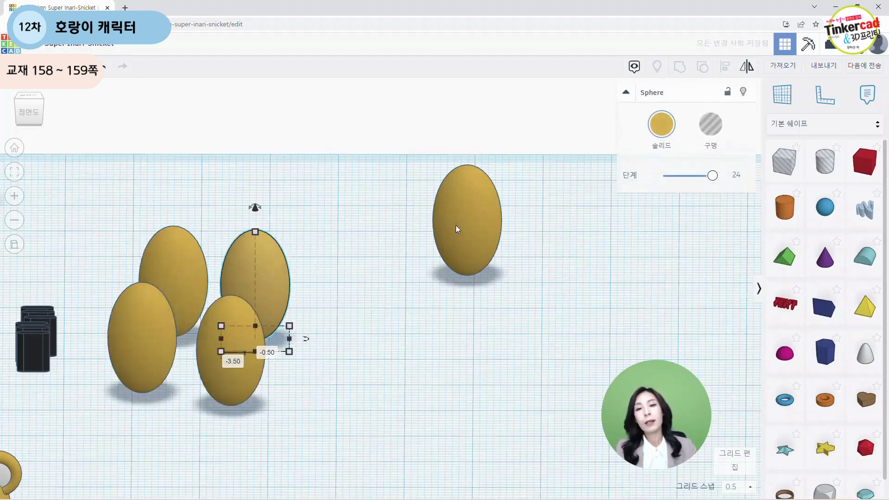
Step: Move the separate ellipsoid forward and raise it 1.13 mm above the workplane
drag(470, 235, 449, 292)
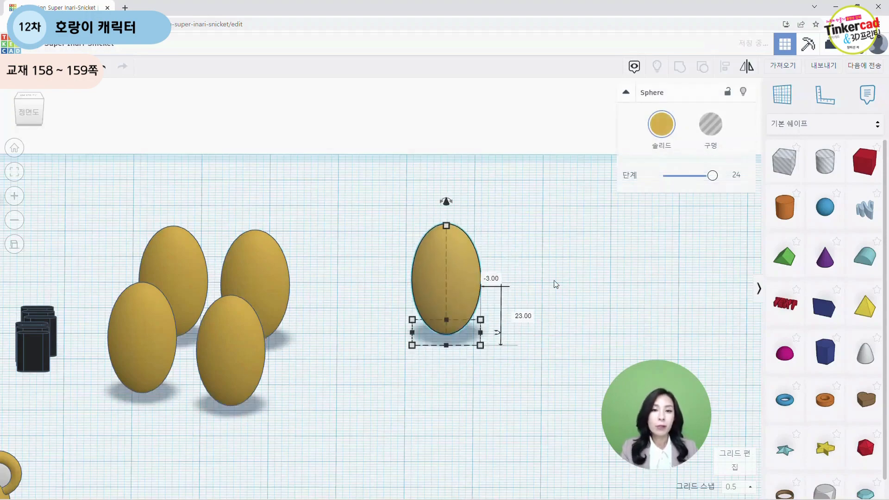
right_drag(556, 281, 556, 282)
scroll(560, 287, up, 5)
middle_drag(538, 274, 456, 264)
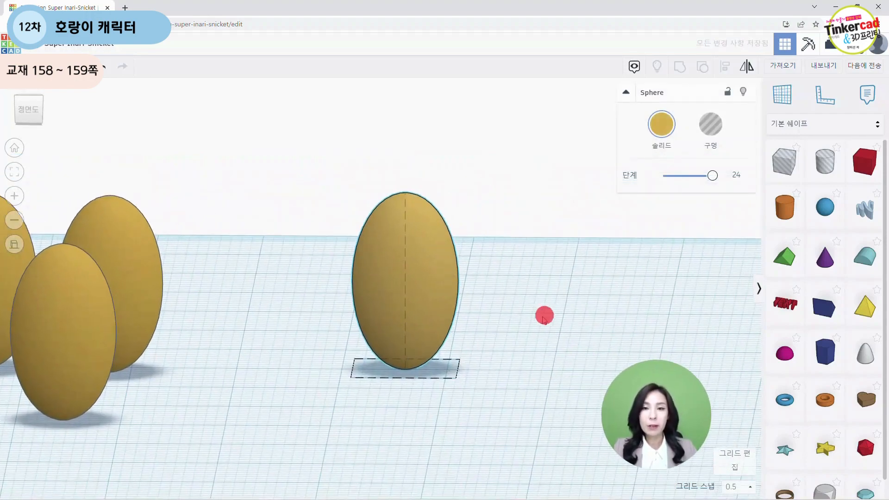
right_drag(545, 315, 552, 313)
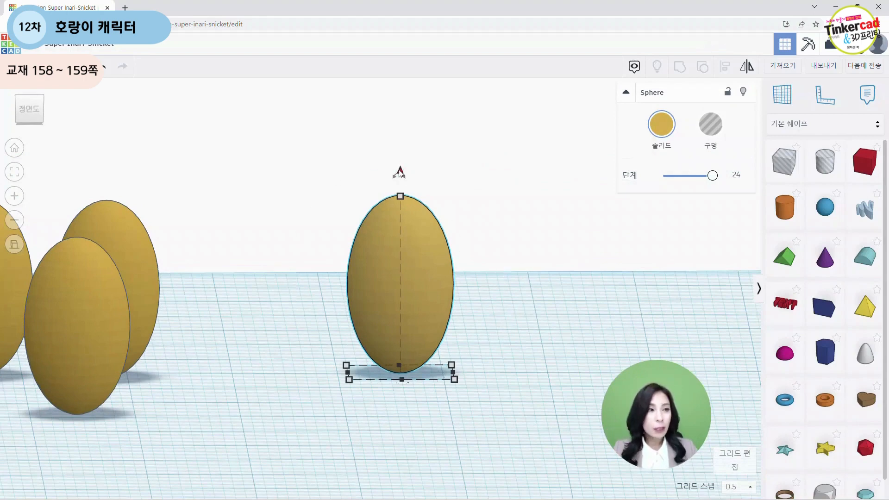
drag(401, 173, 401, 158)
click(499, 371)
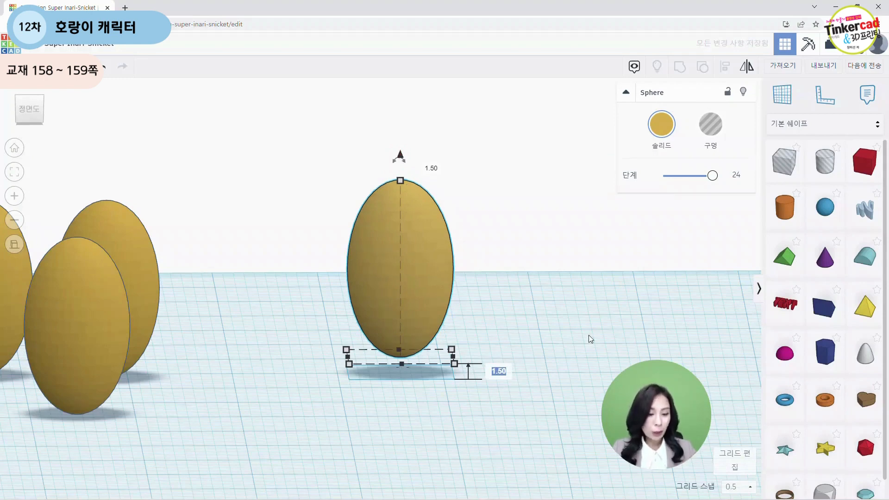
text(1.)
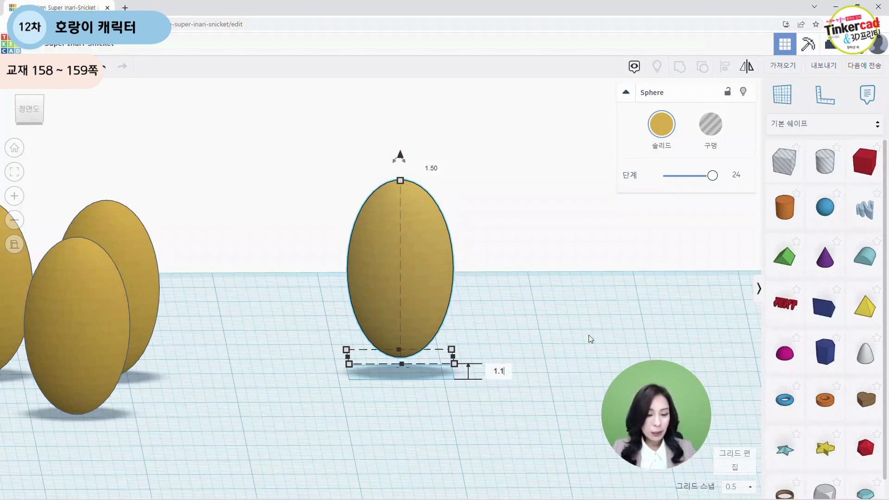
key(Return)
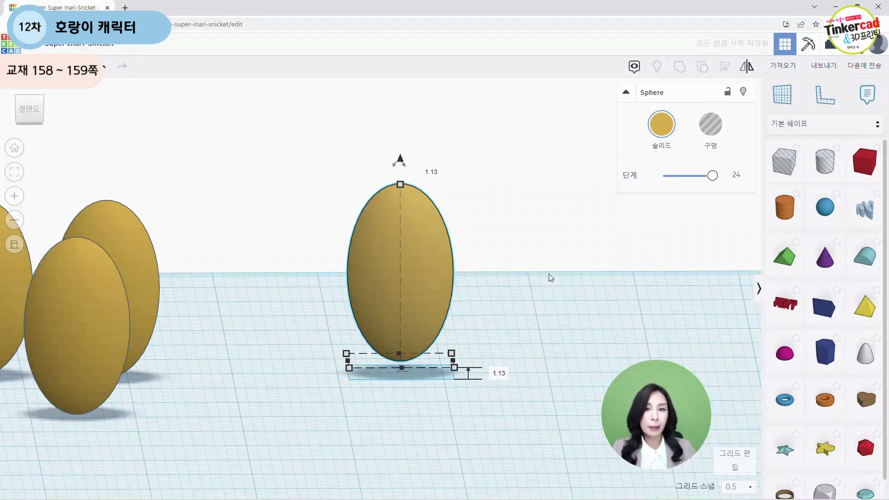
Step: Move the raised ellipsoid further right and one clustered ellipsoid into the middle
click(532, 262)
drag(433, 264, 635, 260)
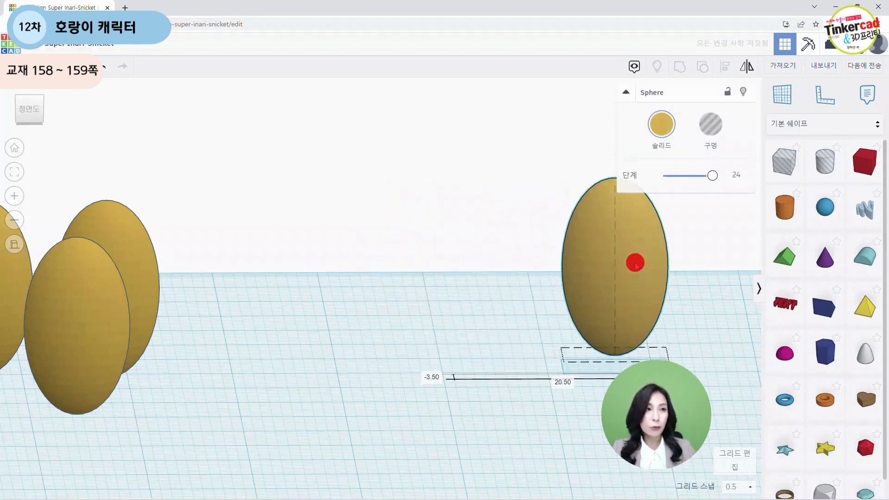
click(337, 332)
drag(68, 323, 299, 326)
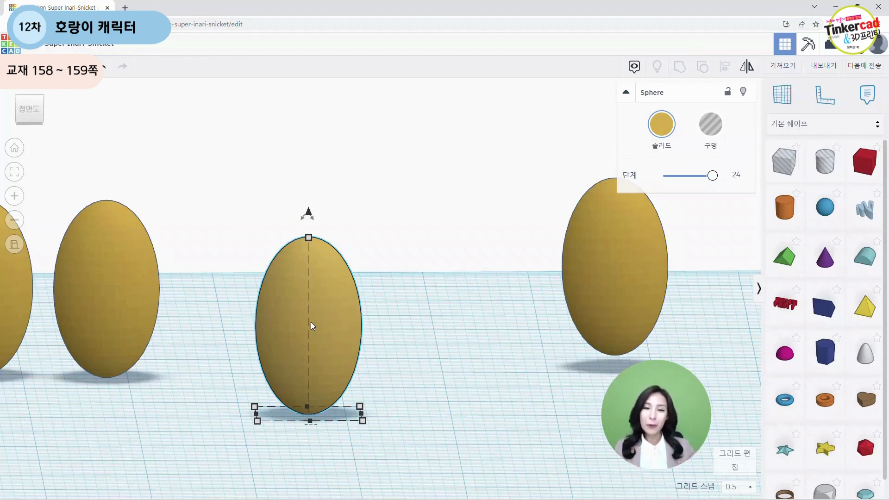
Step: Color the middle ellipsoid white
click(662, 124)
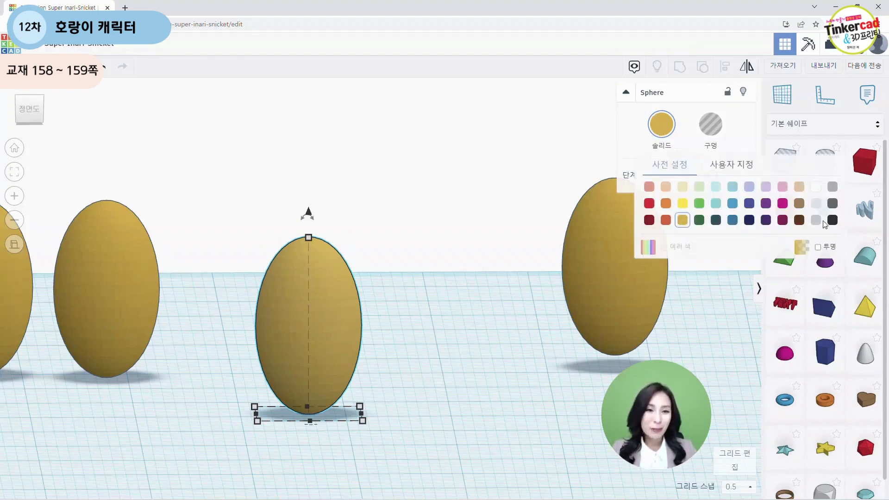
click(816, 187)
click(388, 336)
middle_drag(388, 337, 397, 315)
click(371, 338)
right_drag(384, 390, 377, 407)
middle_drag(377, 406, 338, 328)
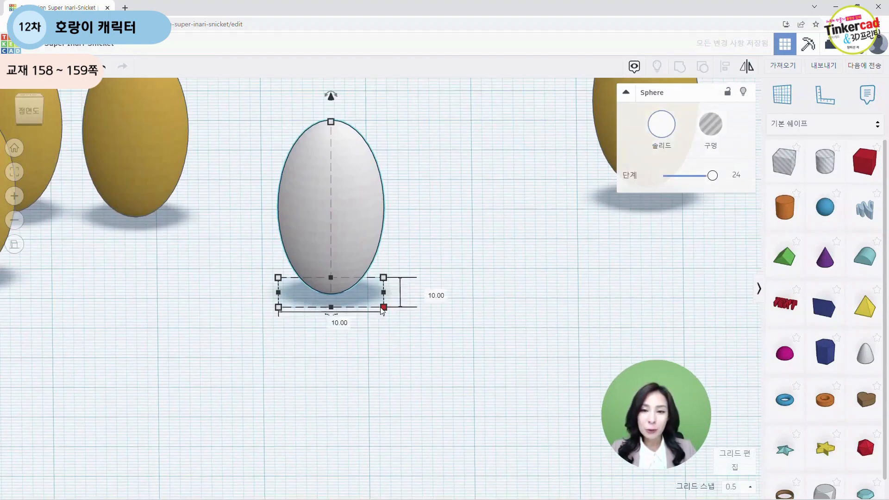
Step: Set the white ellipsoid's width to 8.8 mm
click(333, 320)
text(8.8)
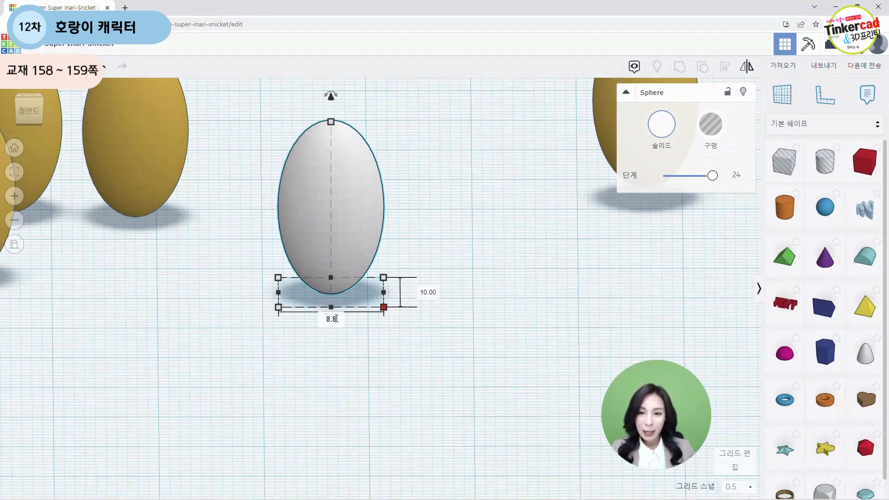
key(Return)
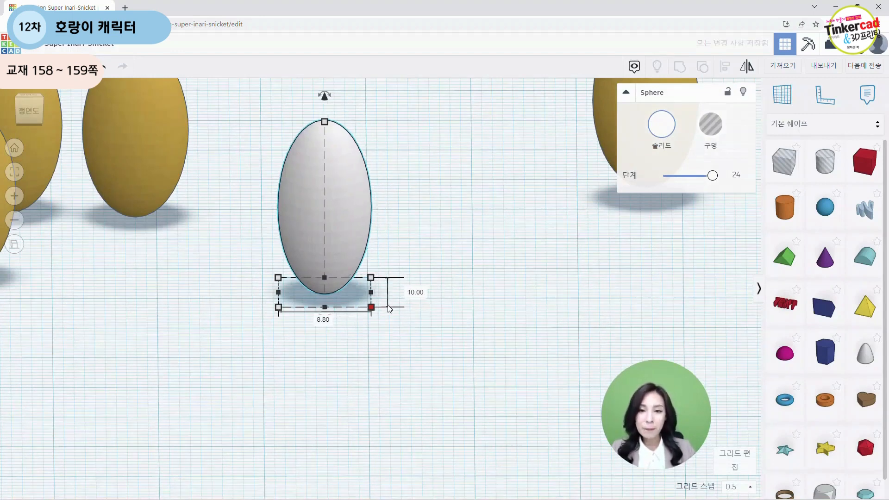
Step: Set the white ellipsoid's length to 8.8 mm and its height to 12.6 mm
click(415, 291)
text(8)
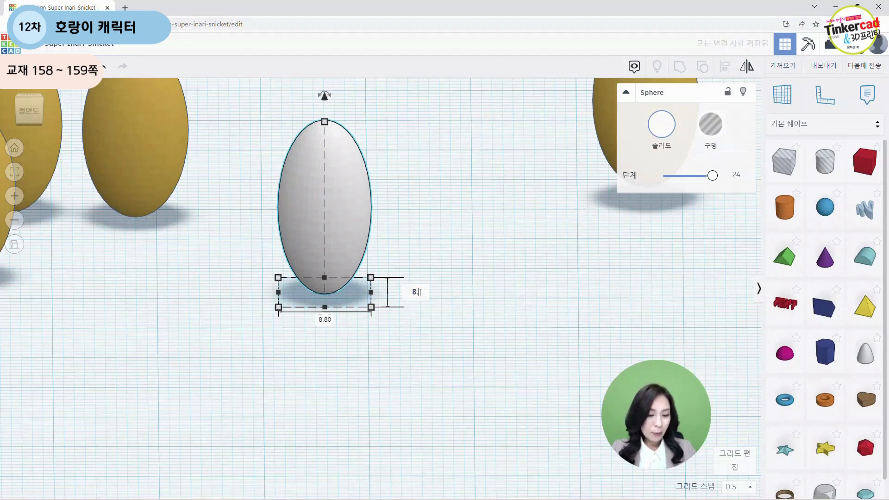
text(.8)
key(Return)
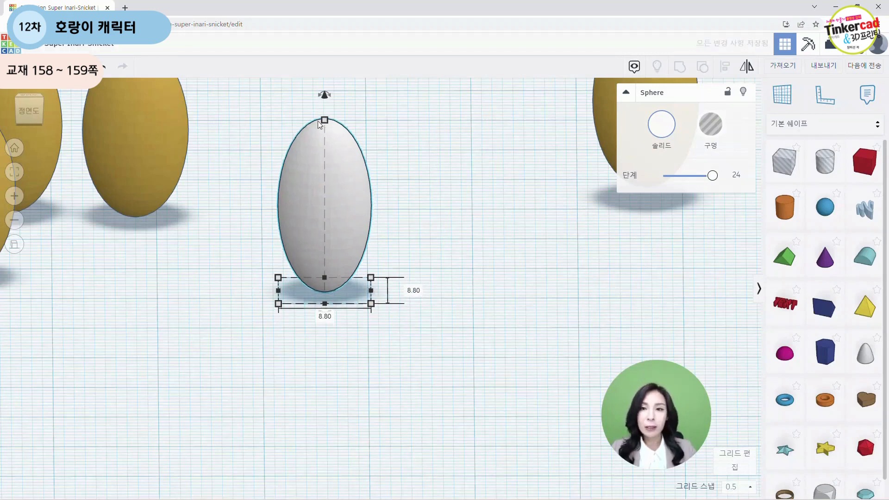
click(370, 205)
text(1)
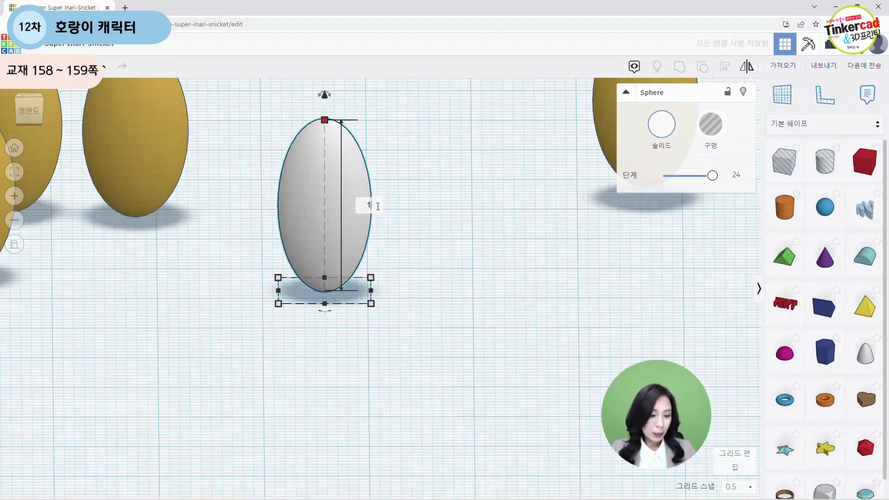
text(2.6)
key(Return)
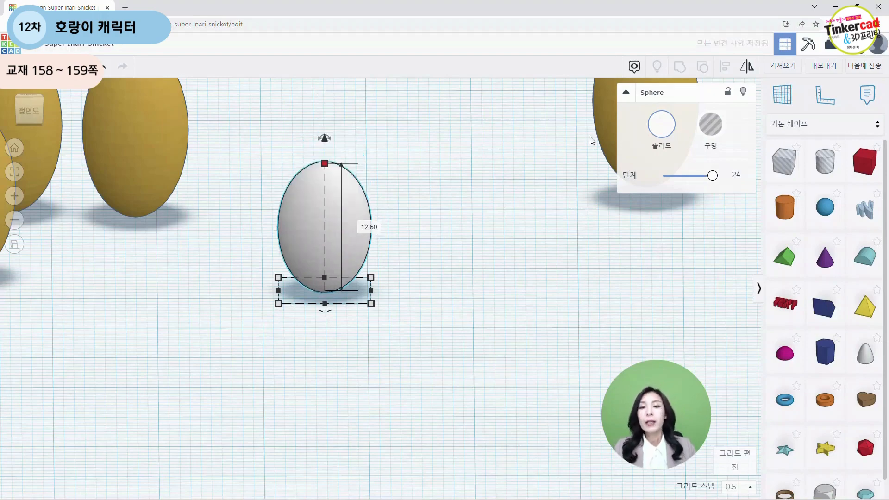
Step: Shift the white ellipsoid slightly forward and to the right on the workplane
click(523, 224)
scroll(468, 281, down, 3)
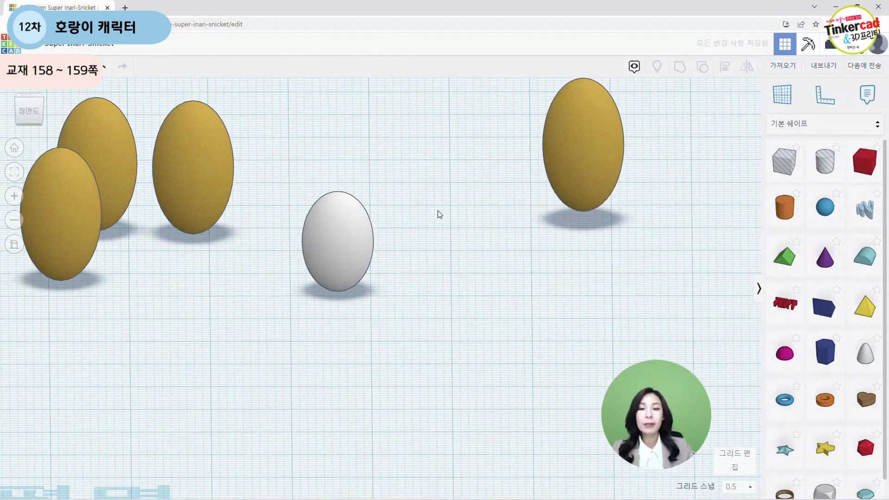
drag(357, 258, 376, 267)
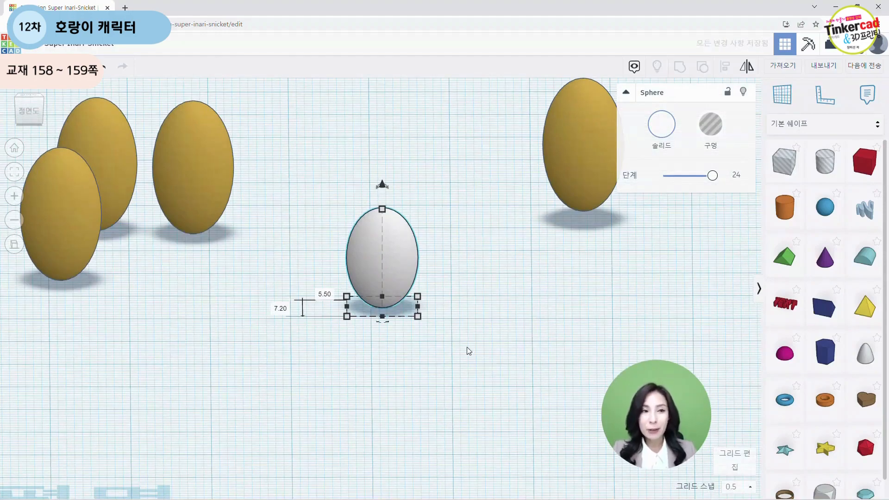
Step: Raise the white ellipsoid 4.2 mm above the workplane
scroll(431, 282, up, 3)
right_drag(462, 272, 475, 303)
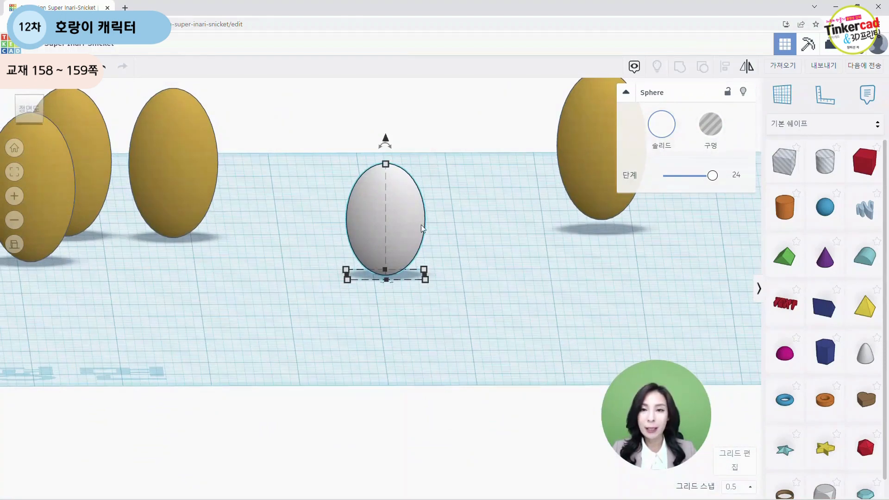
drag(391, 146, 393, 100)
click(469, 259)
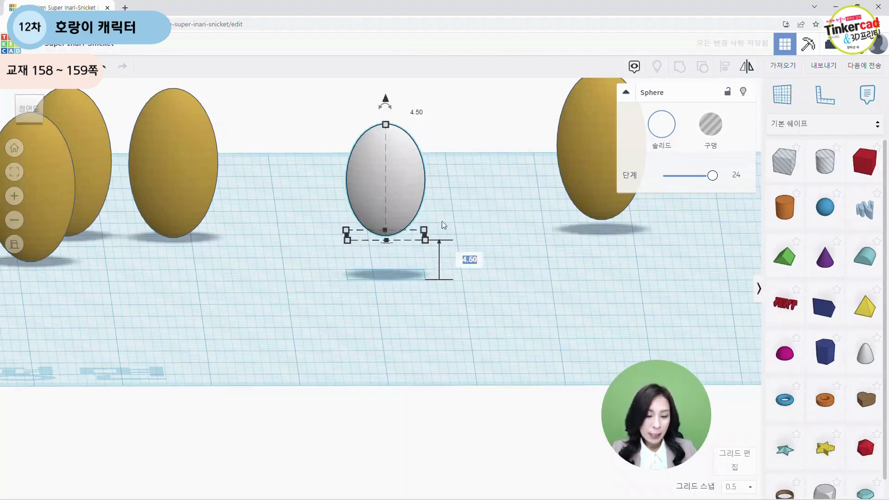
text(4.2)
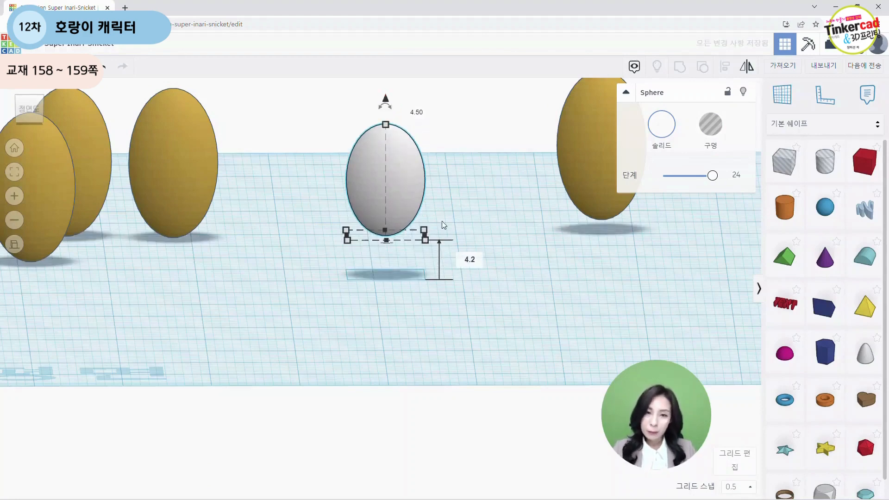
key(Return)
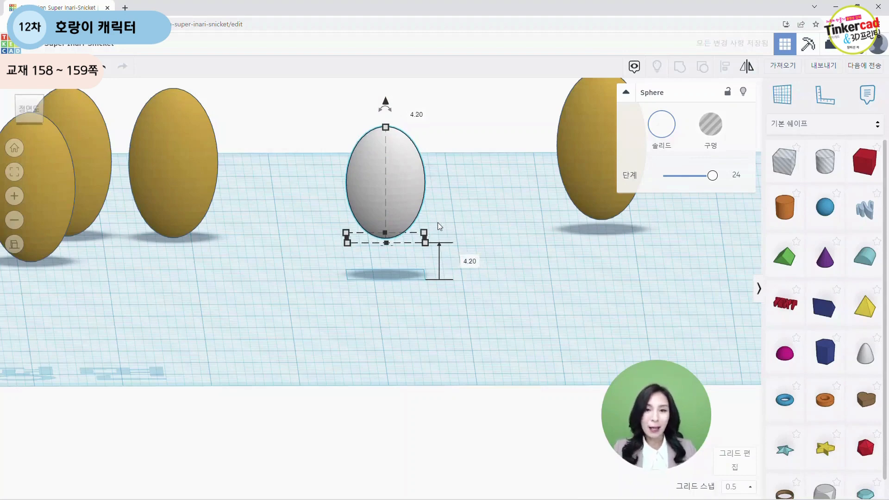
Step: Move the white ellipsoid to the right, next to the gold ellipsoid standing on the right
click(442, 314)
middle_drag(470, 274, 356, 380)
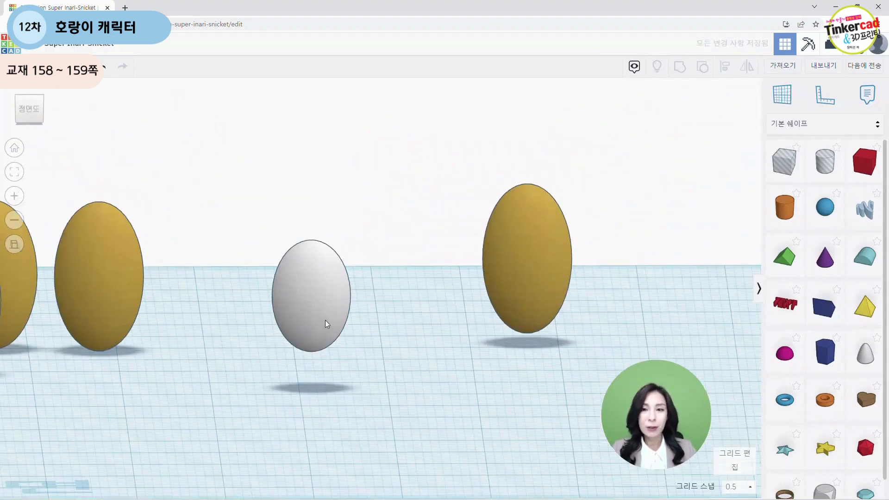
drag(328, 324, 641, 294)
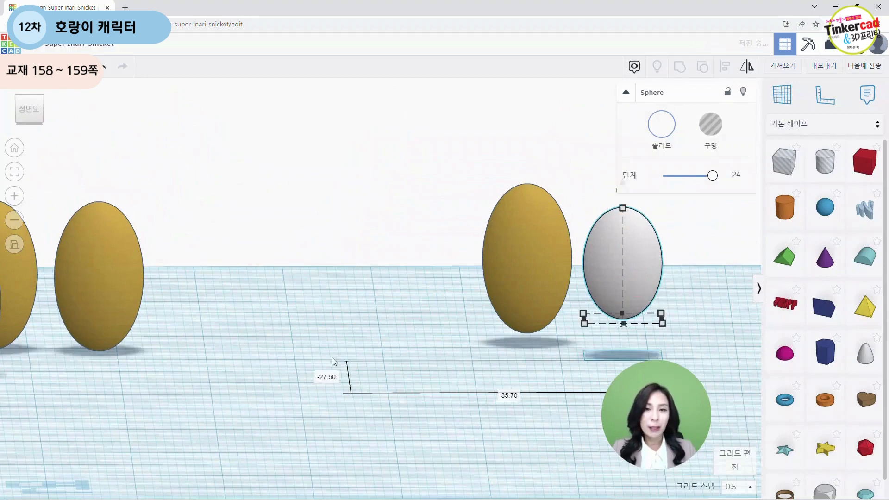
middle_drag(279, 303, 420, 261)
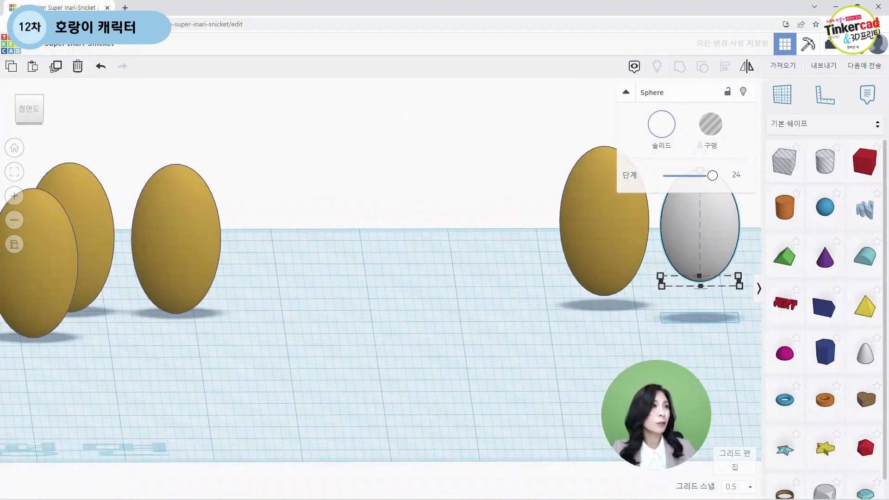
click(245, 382)
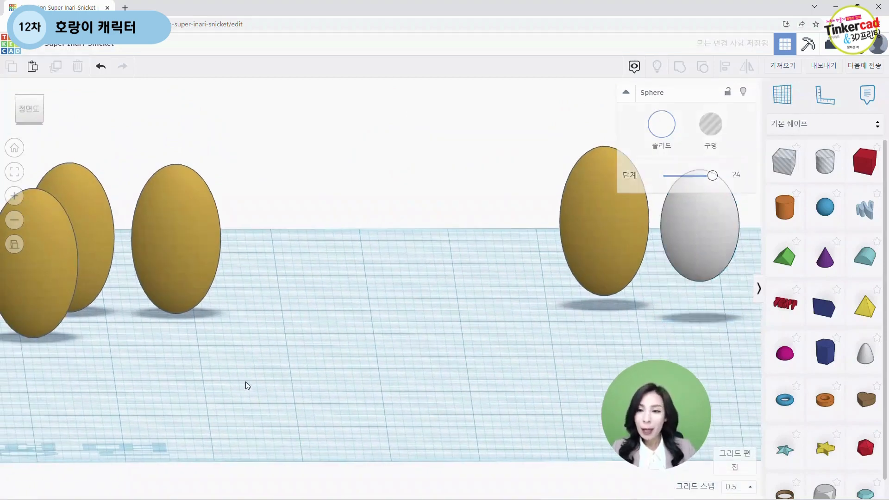
Step: Set a gold ellipsoid's width to 4.29 mm
drag(186, 254, 371, 289)
scroll(449, 375, up, 3)
right_drag(448, 377, 455, 418)
middle_drag(477, 363, 487, 316)
drag(356, 344, 365, 284)
right_drag(482, 358, 440, 391)
mouse_move(427, 374)
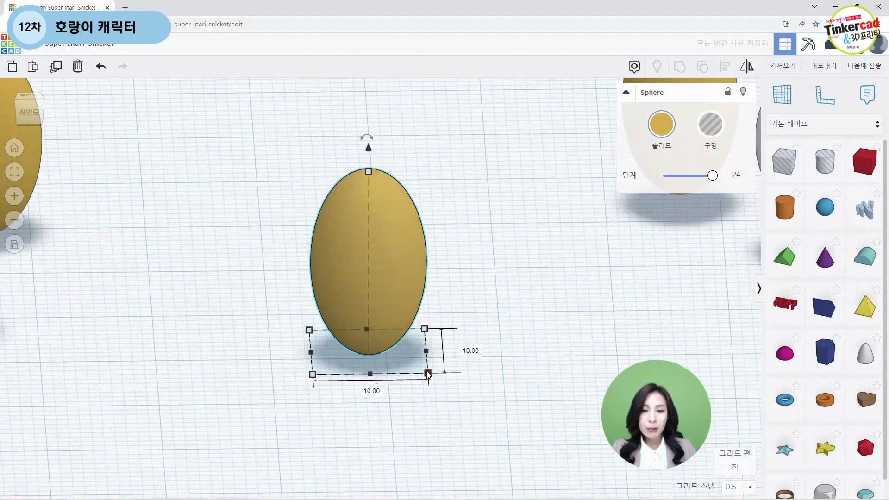
click(371, 390)
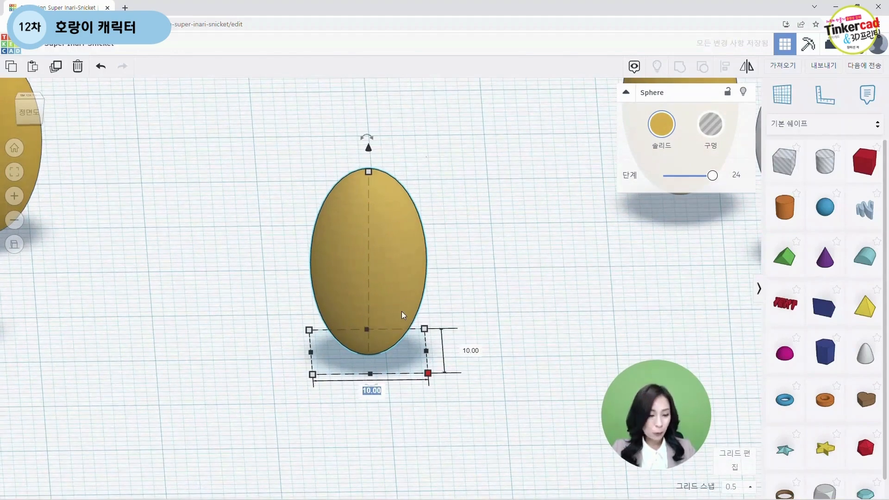
text(4.29)
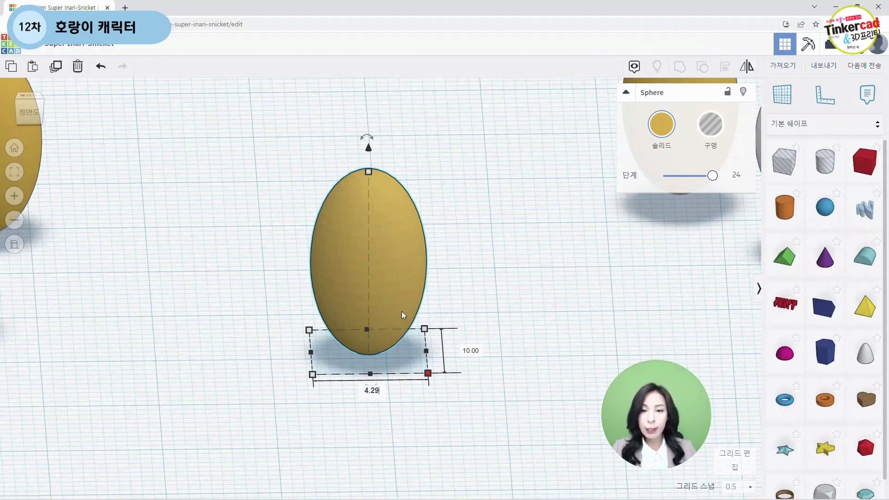
key(Return)
Step: Set the gold ellipsoid's length to 5.16 mm and its height to 10.19 mm
click(404, 350)
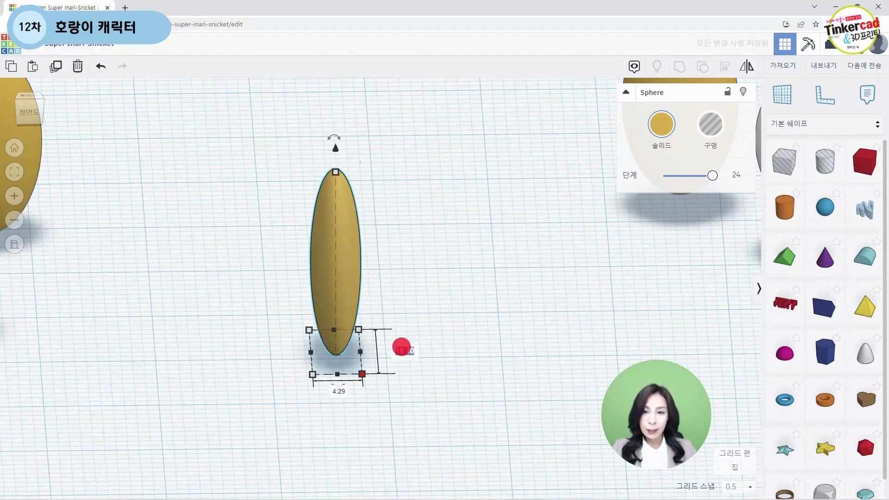
text(5.16)
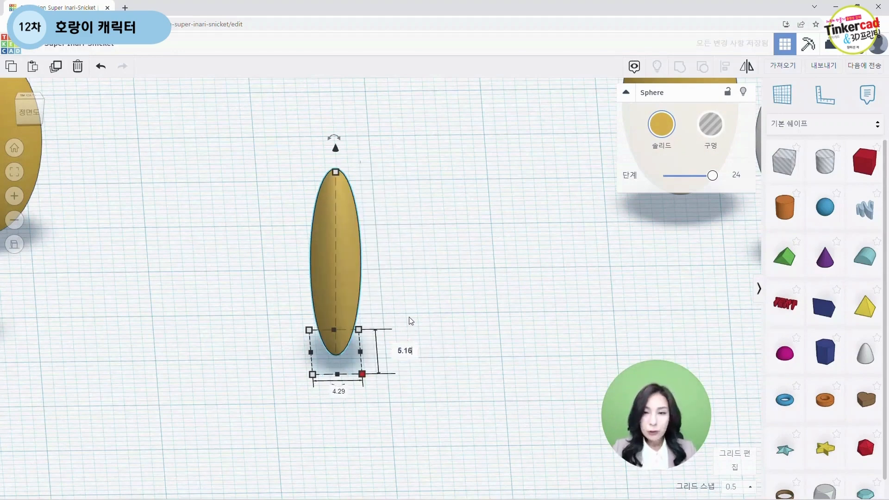
key(Return)
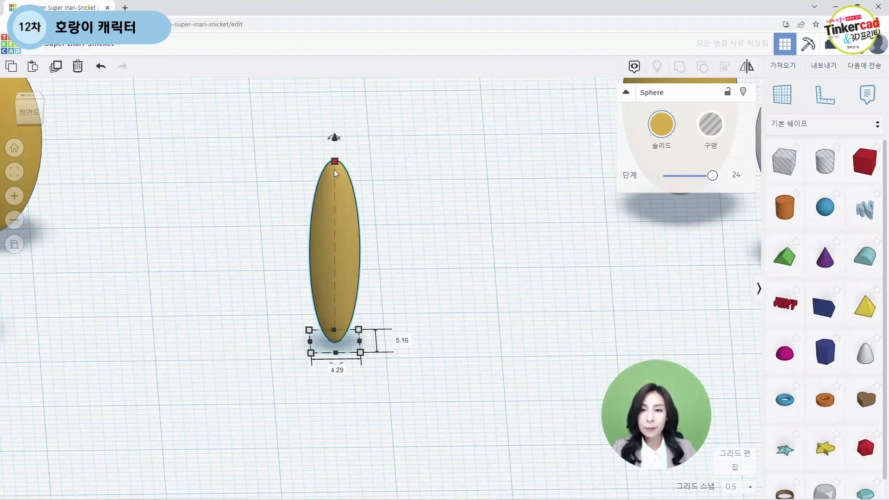
click(388, 243)
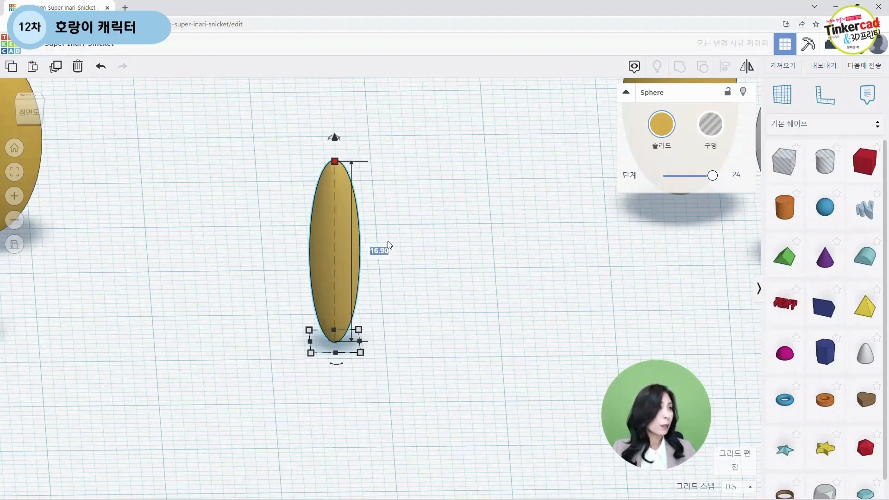
text(10)
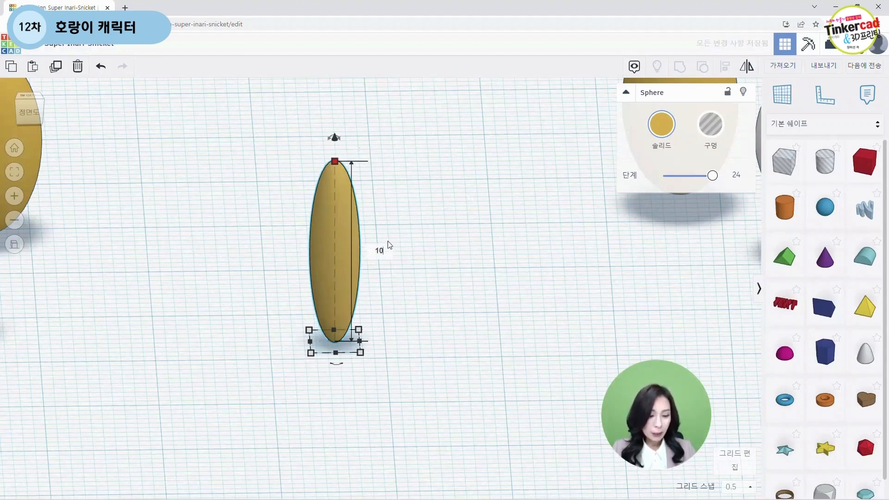
text(.19)
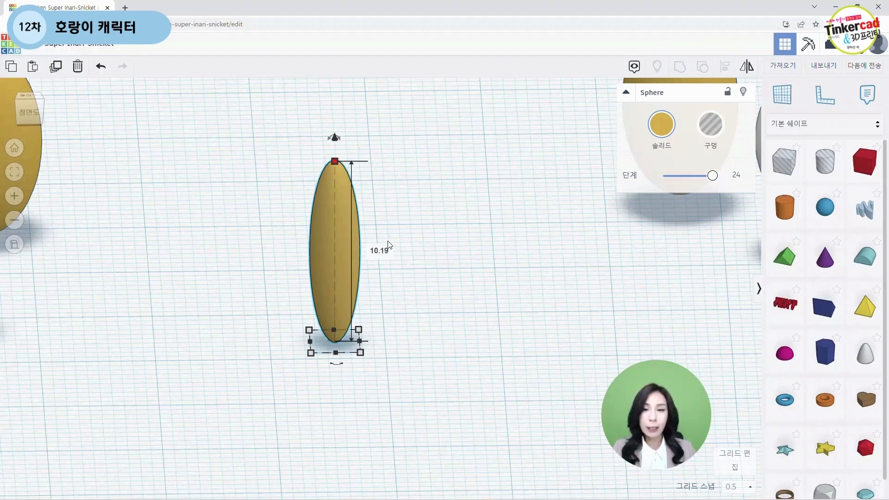
key(Return)
click(488, 296)
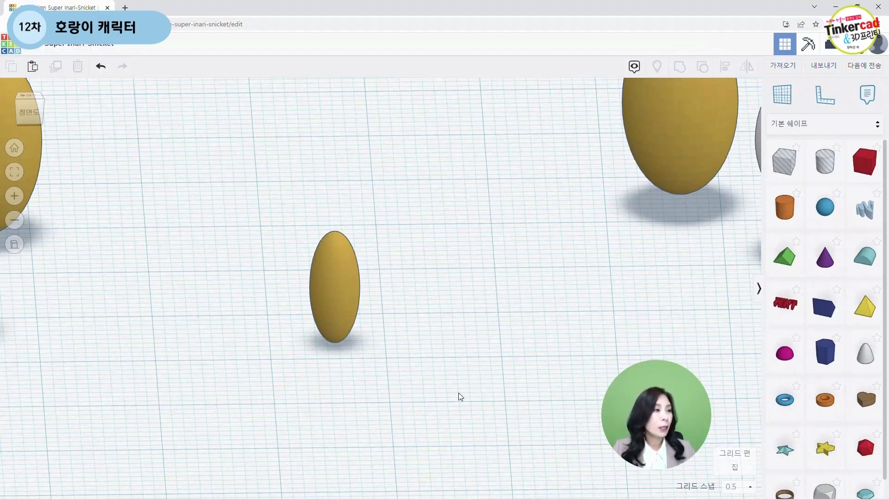
scroll(440, 408, down, 4)
click(353, 296)
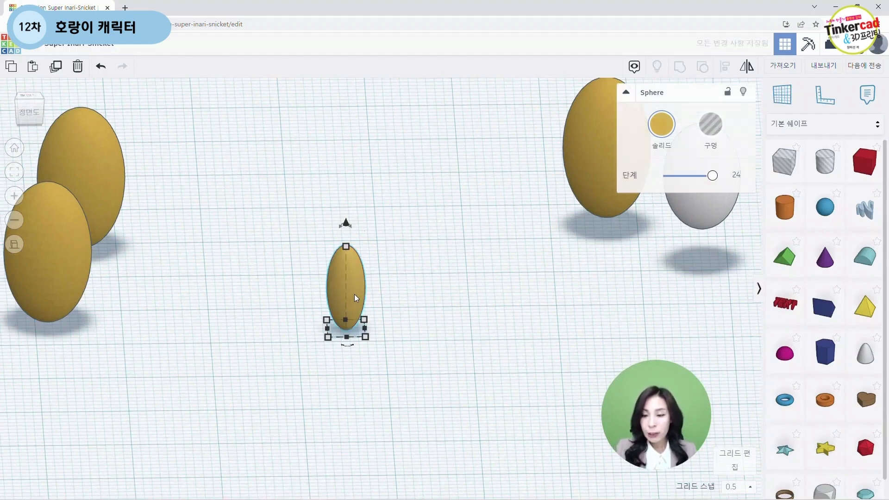
alt+drag(354, 294, 436, 313)
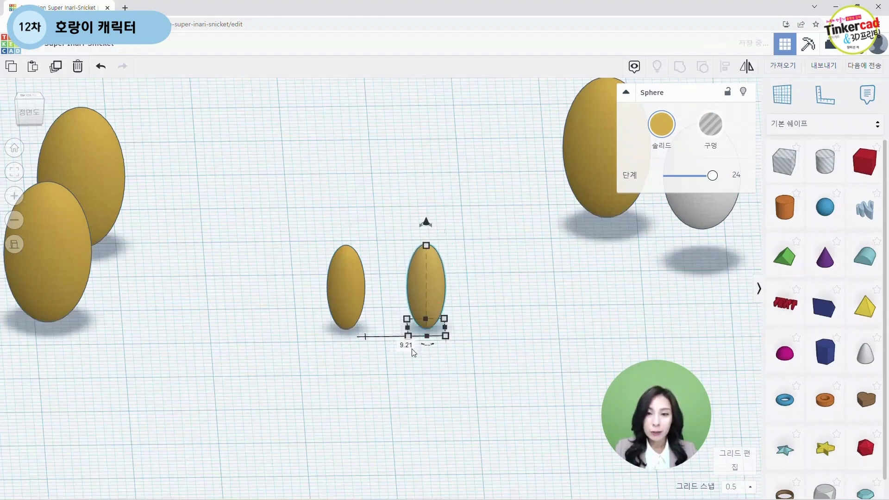
key(Delete)
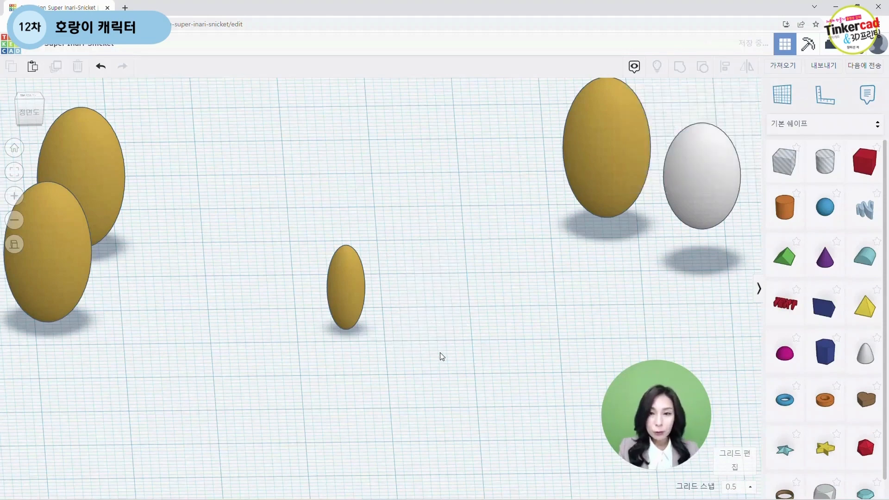
Step: Set the grid snap to 1.0 mm, duplicate the slim gold ellipsoid, and move the copy 6 mm to the right
click(335, 297)
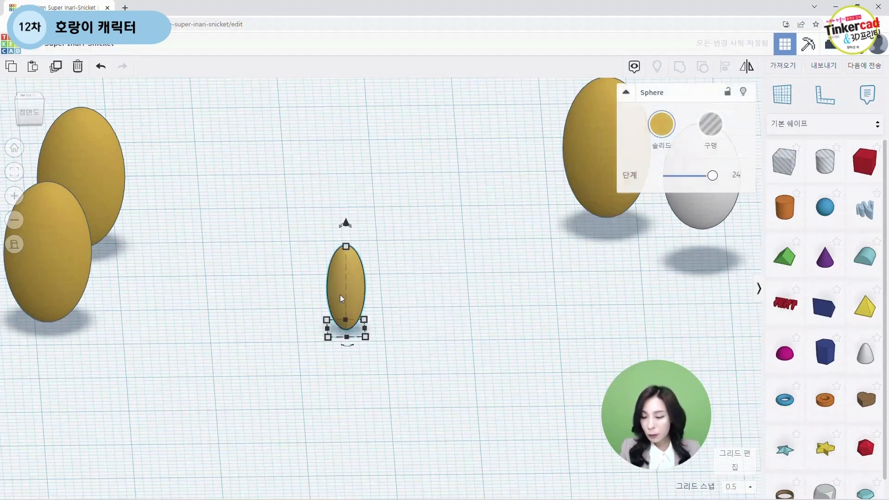
key(ctrl+d)
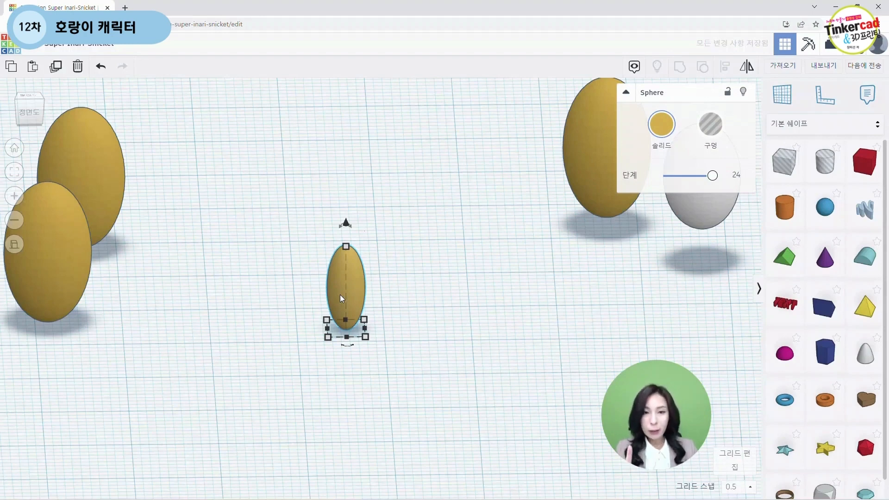
click(746, 489)
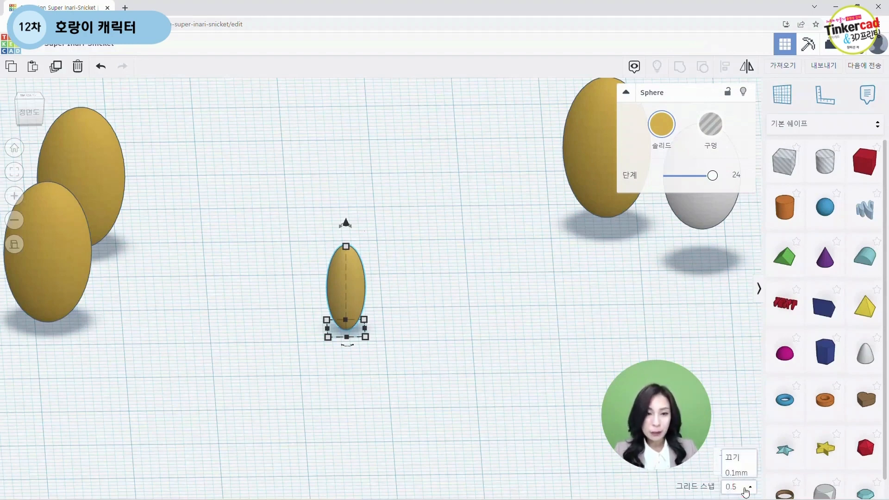
scroll(749, 432, down, 2)
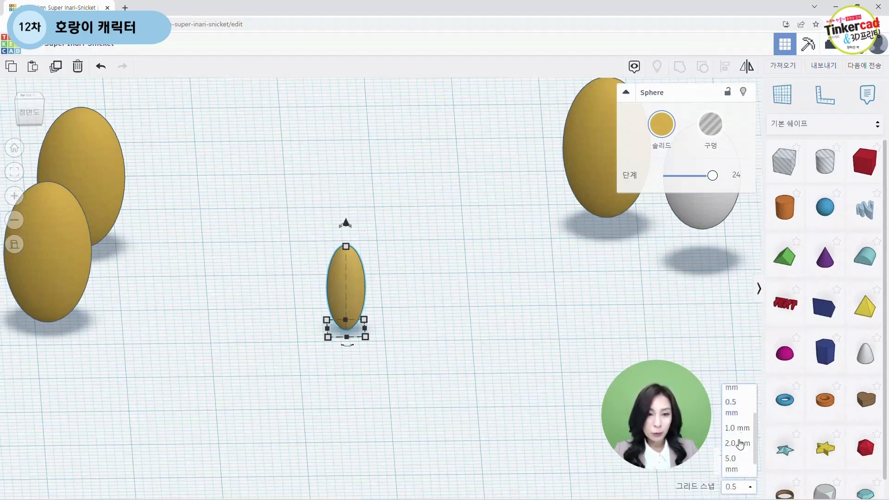
click(739, 431)
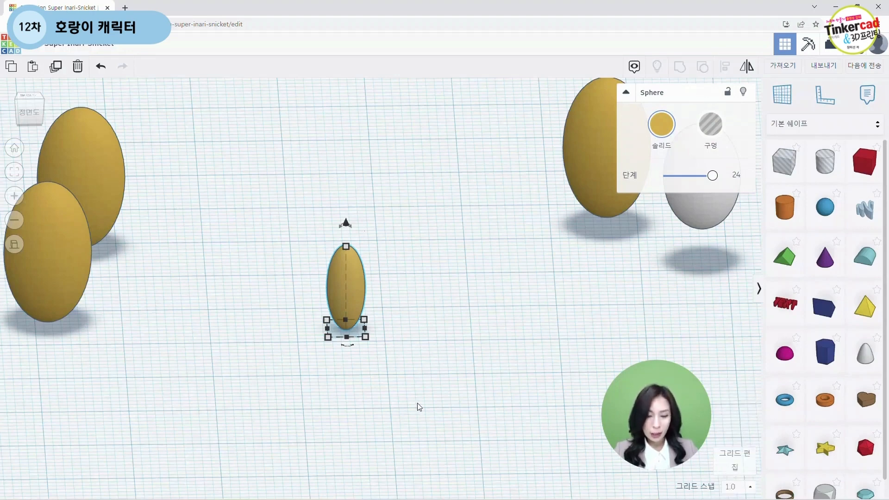
key(ctrl+d)
key(Right)
key(Right)
key(Right)
key(Right)
key(Right)
key(Right)
key(Right)
key(Right)
key(Right)
key(Right)
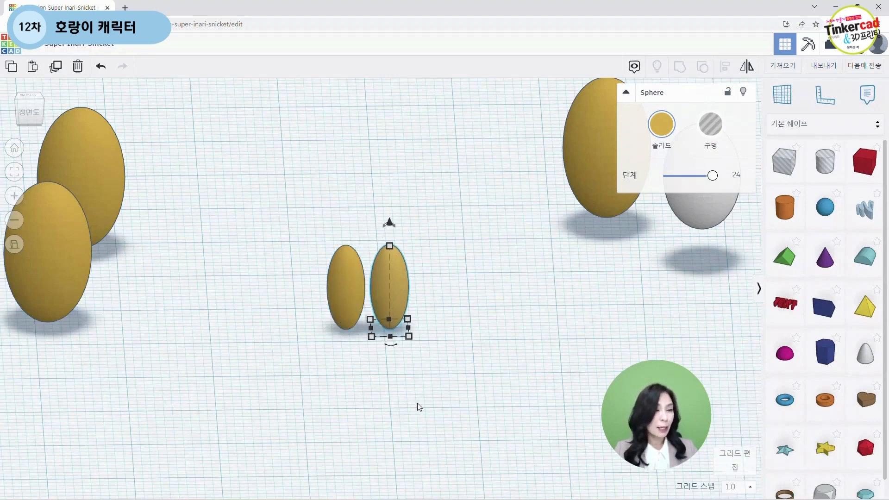
key(Right)
key(Right)
key(Right)
key(Right)
key(Right)
key(Right)
key(Right)
key(Right)
key(Right)
key(Right)
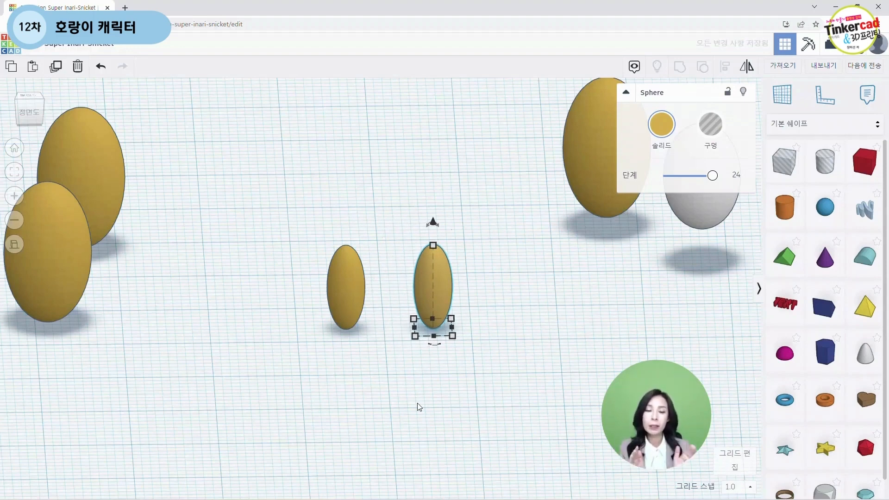
click(433, 397)
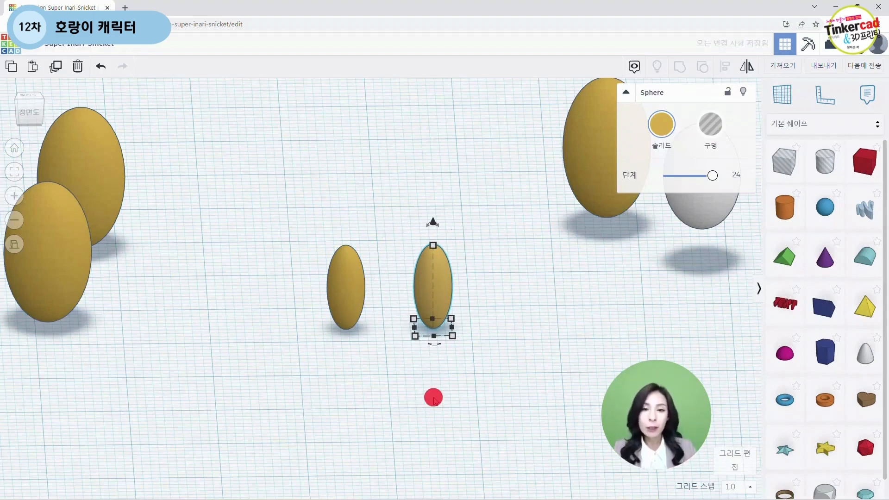
Step: Group the two slim gold ellipsoids and raise the group 7.10 mm above the workplane
right_drag(444, 397, 441, 398)
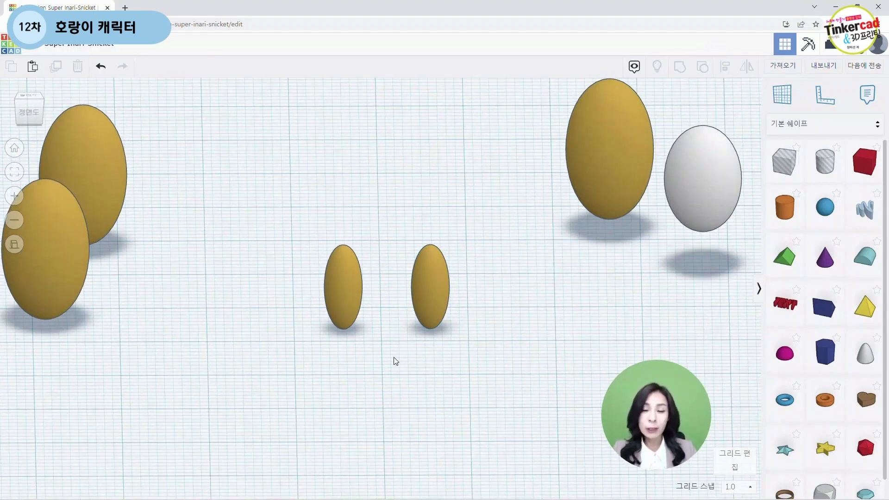
drag(273, 224, 475, 373)
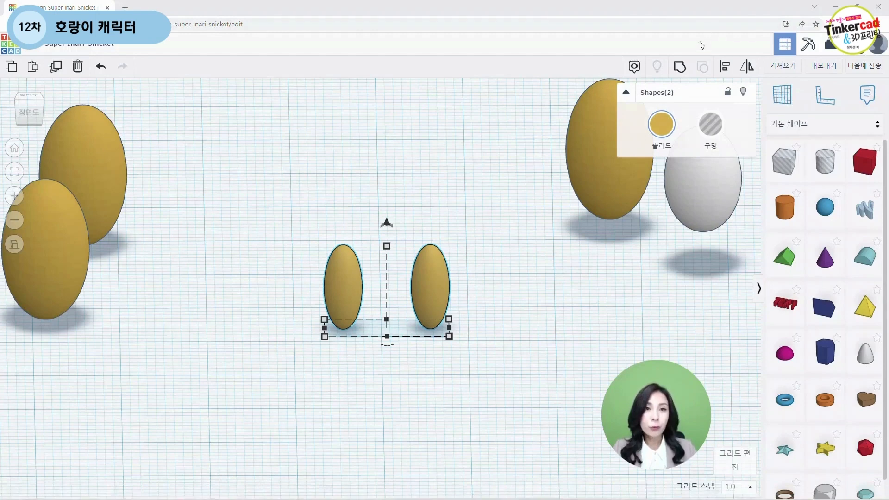
click(684, 70)
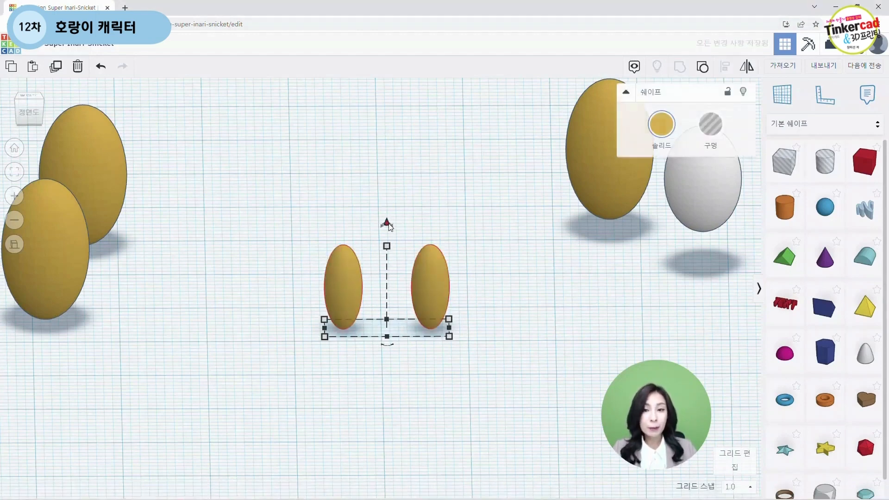
drag(387, 223, 387, 181)
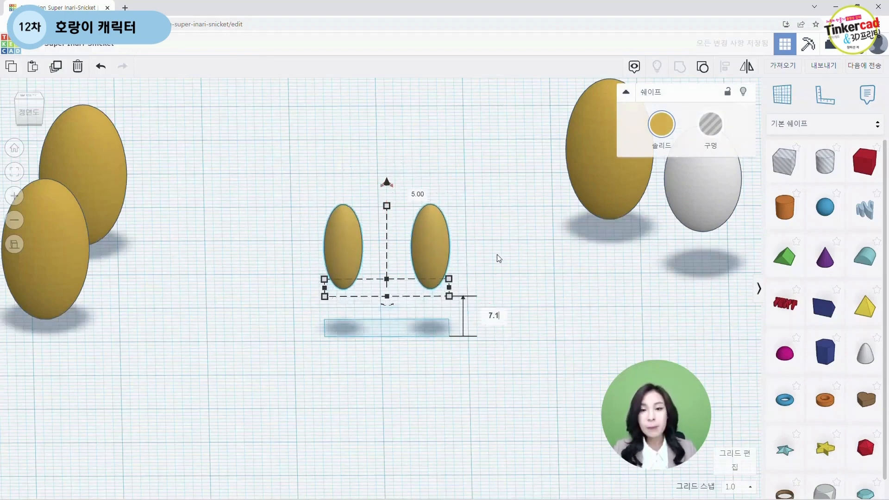
key(Return)
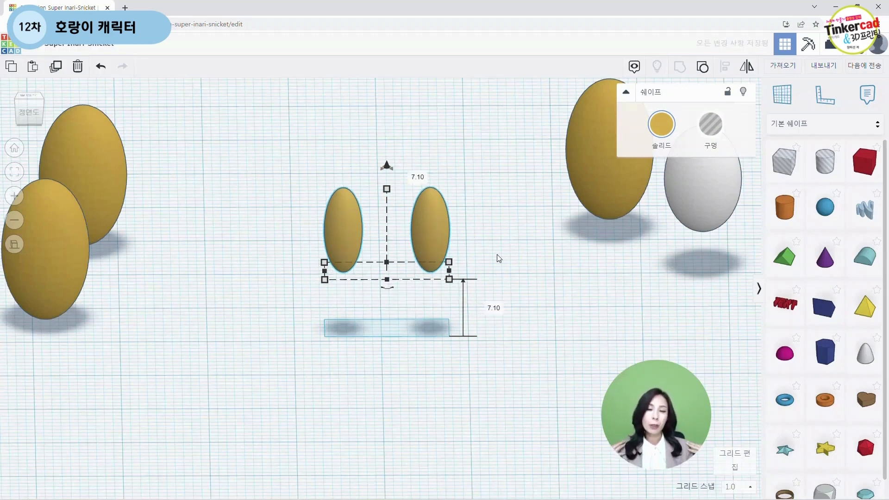
Step: Move the raised ellipsoid pair back beside the large gold ellipsoid on the right
drag(431, 237, 538, 133)
click(520, 311)
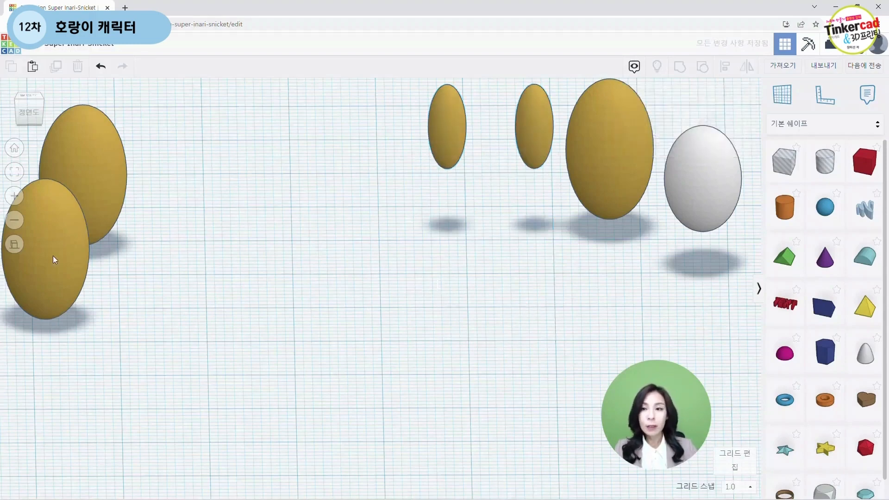
Step: Move the front gold ellipsoid on the left into the middle of the workplane
middle_drag(202, 314, 277, 324)
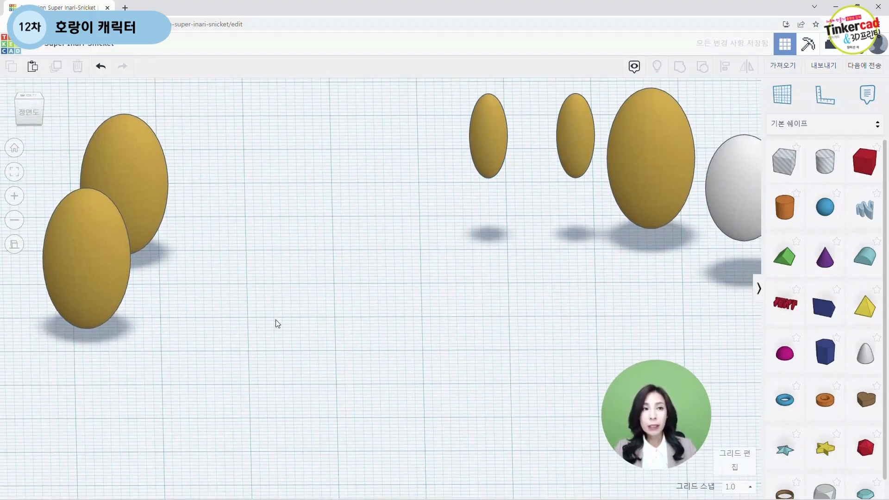
scroll(277, 324, down, 3)
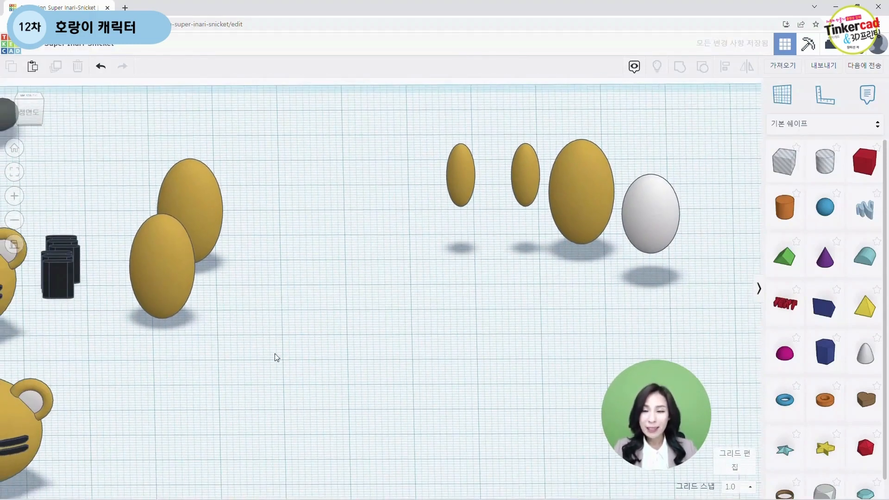
scroll(276, 358, up, 2)
drag(137, 297, 413, 329)
scroll(414, 355, up, 2)
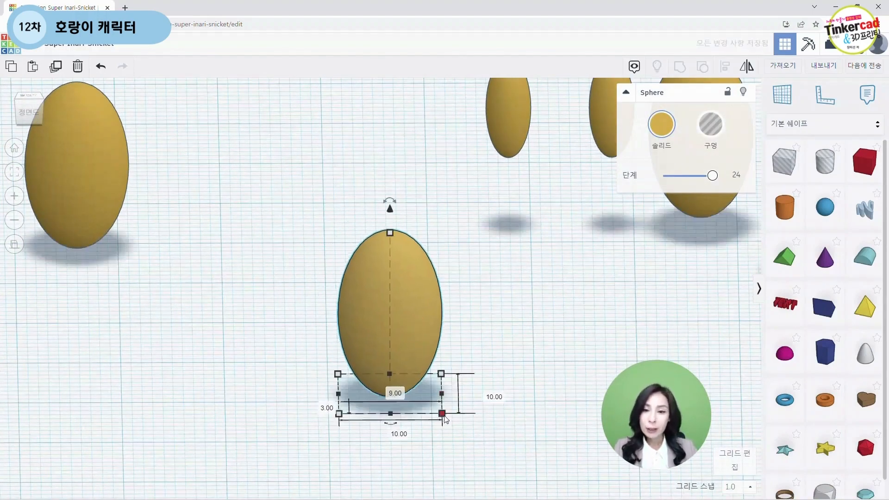
Step: Set the centred gold ellipsoid's width to 4.37 mm and its length to 4.40 mm
middle_drag(482, 377, 492, 279)
drag(434, 339, 434, 340)
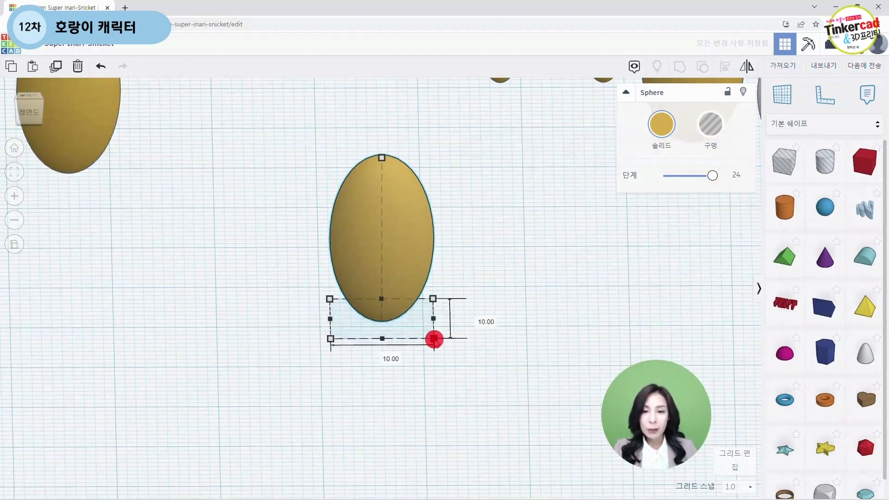
click(388, 356)
text(4)
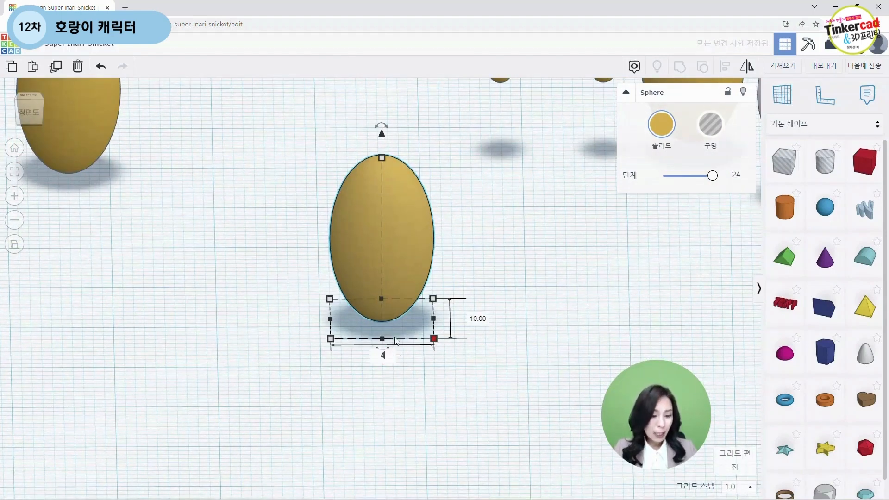
text(.37)
key(Return)
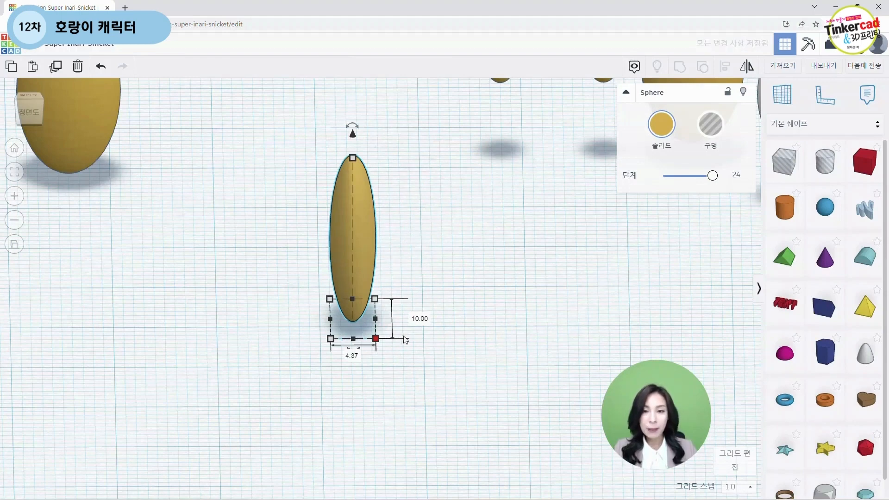
click(422, 319)
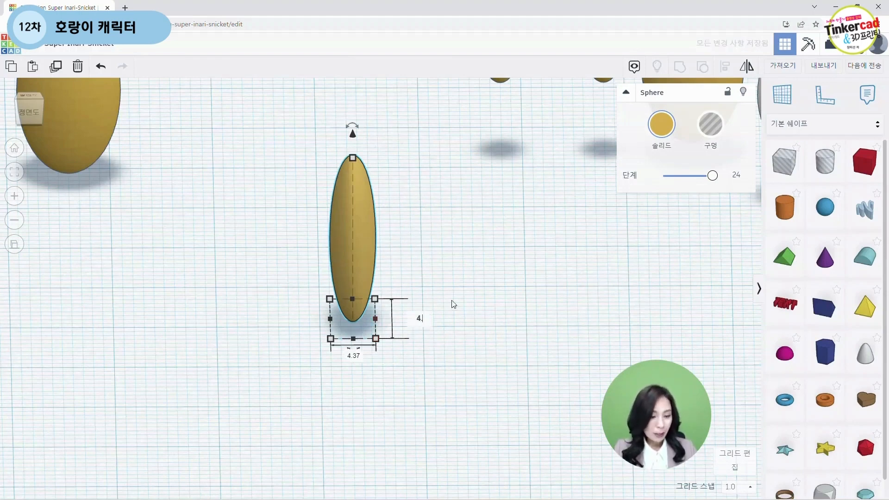
text(4.4)
key(Return)
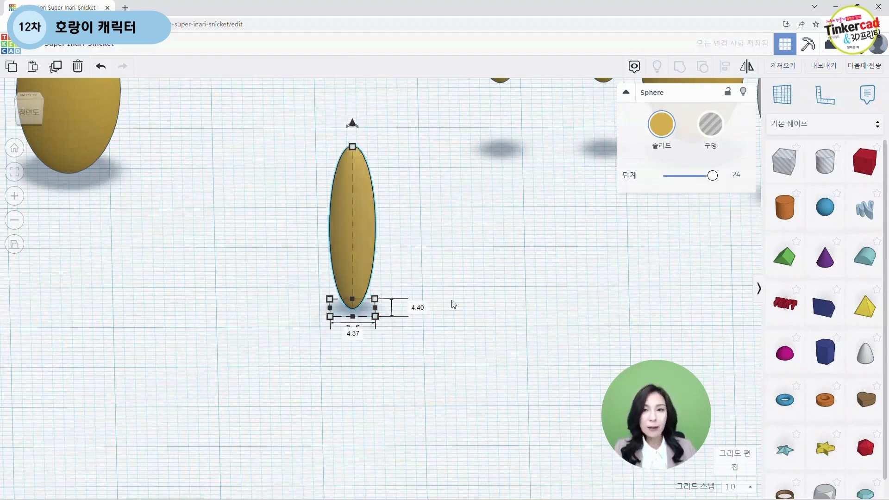
Step: Set the slim ellipsoid's height to 10.27 mm
click(352, 147)
click(397, 225)
text(10)
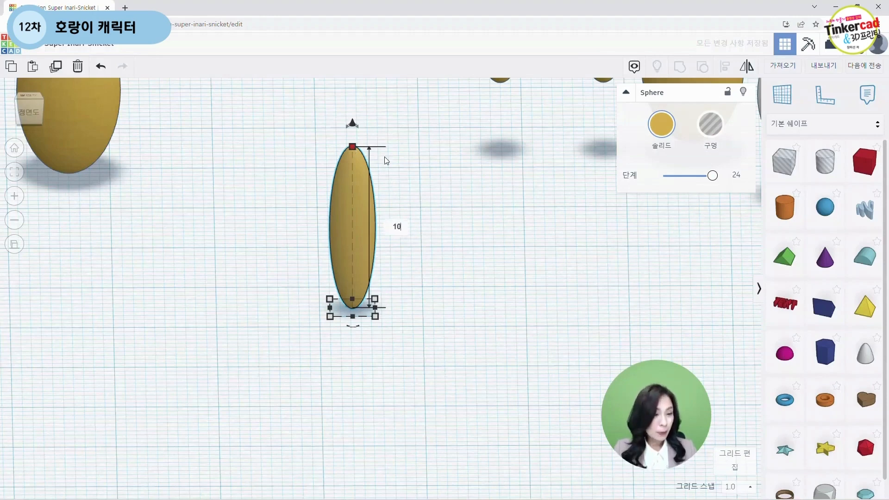
text(.27)
key(Return)
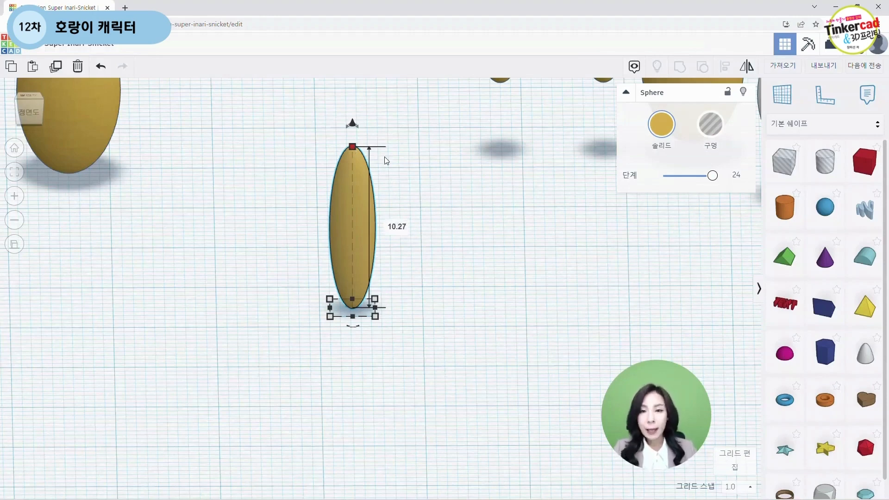
Step: Duplicate the new slim ellipsoid and move the copy 6 mm to the right to form a leg pair
click(513, 238)
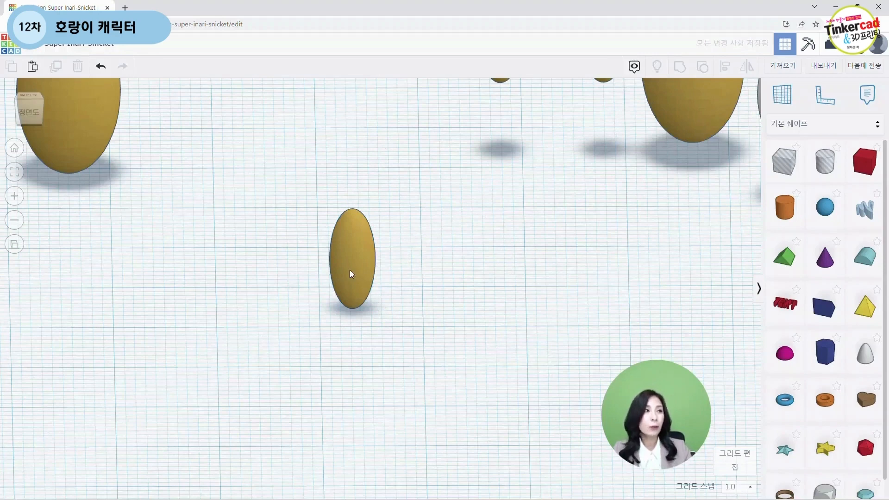
click(362, 271)
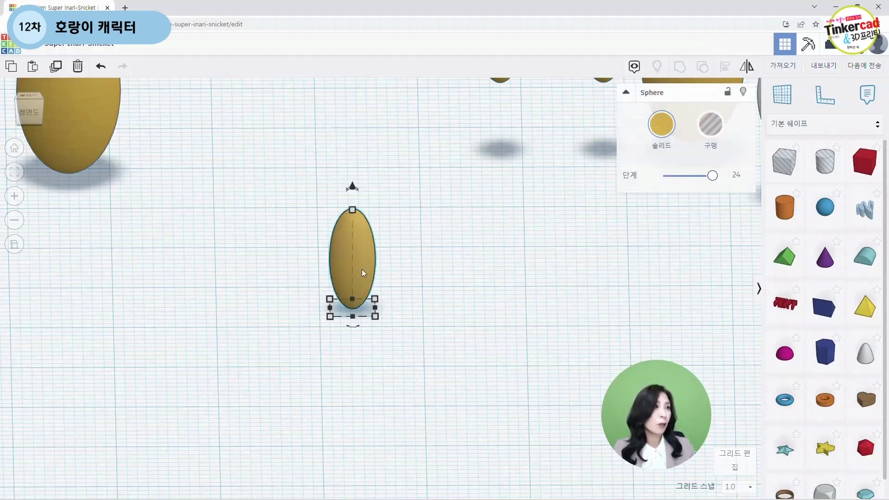
click(362, 269)
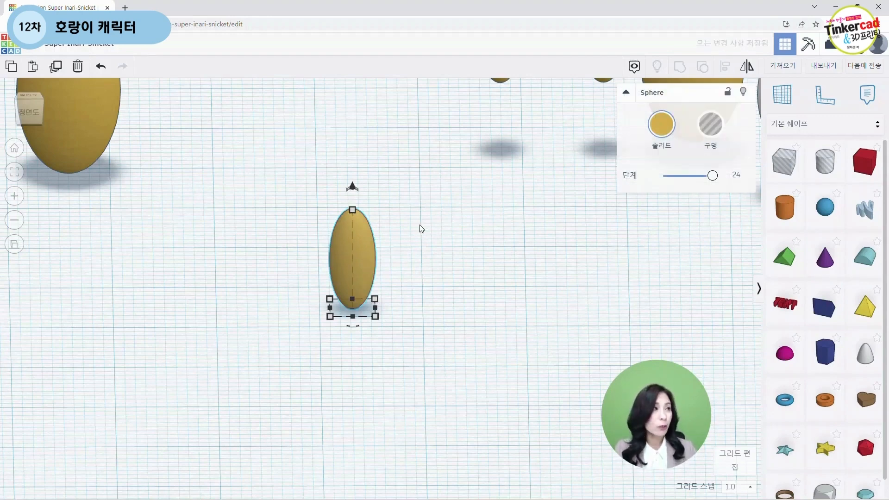
key(ctrl+d)
key(Right)
key(Right)
key(Right)
key(Right)
key(Right)
key(Right)
key(Right)
key(Right)
key(Right)
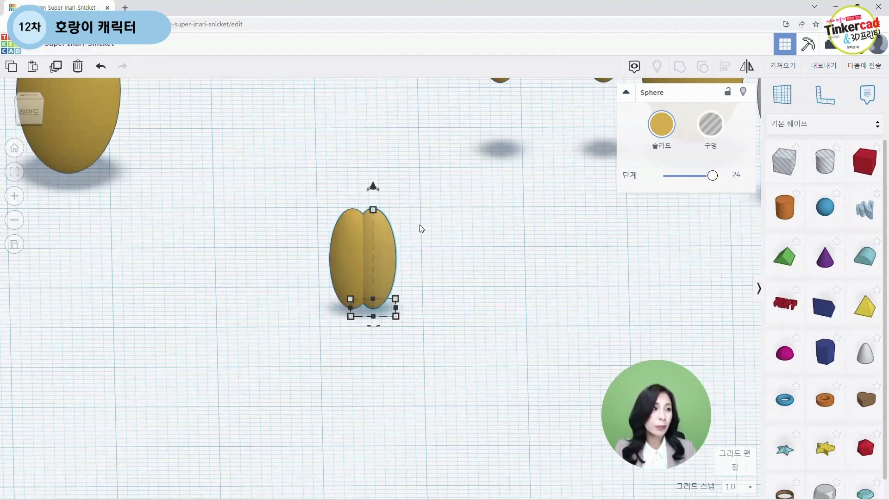
key(Right)
key(Right)
key(Right)
key(Right)
key(Right)
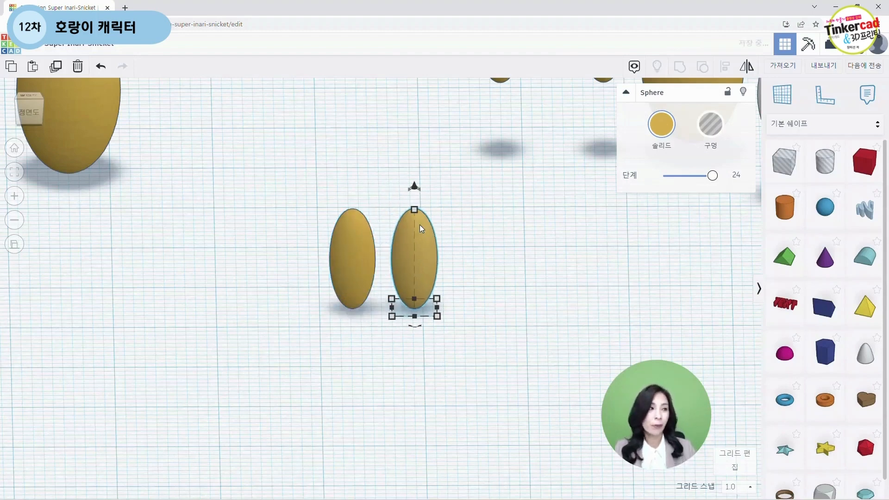
Step: Group the two leg ellipsoids together
drag(318, 179, 470, 351)
click(680, 67)
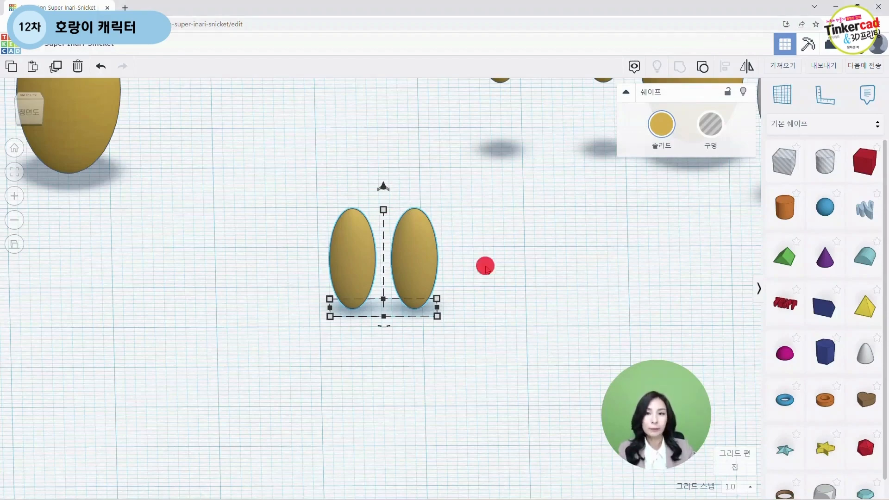
scroll(500, 255, down, 5)
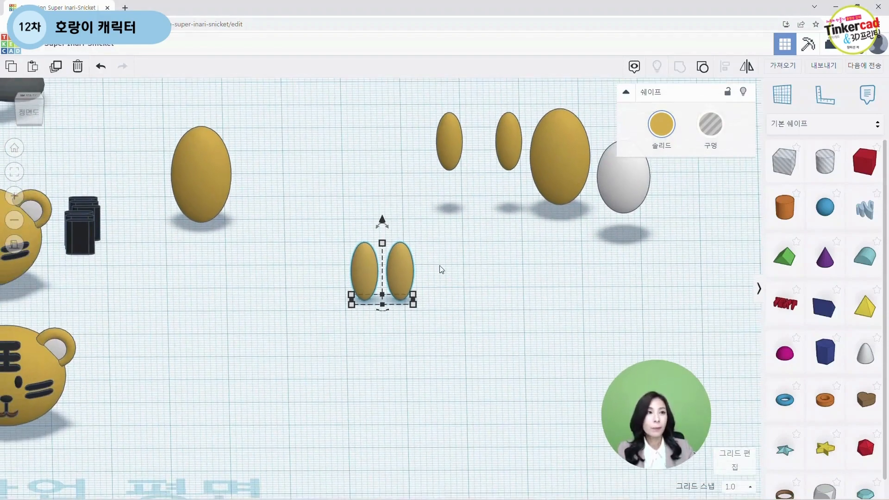
middle_drag(520, 278, 492, 310)
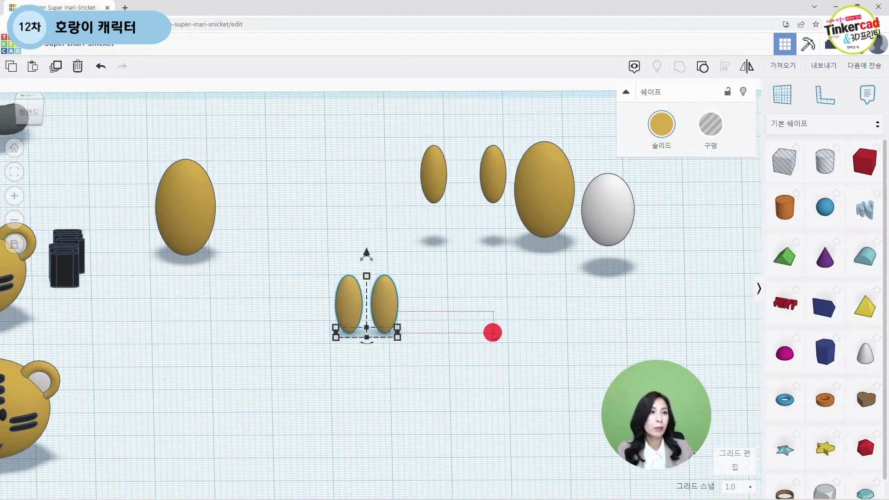
Step: Assemble the figure by moving the large gold body, the raised arm pair and the leg pair together
drag(523, 198, 463, 274)
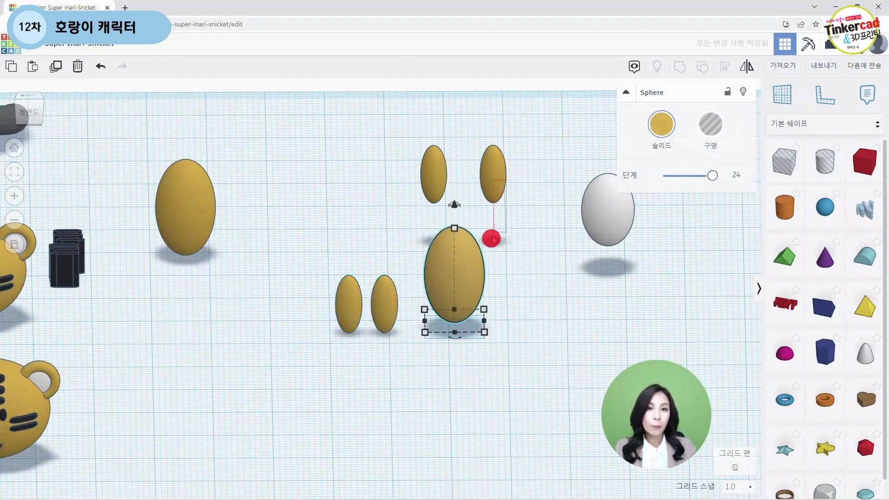
click(489, 183)
drag(494, 175, 483, 261)
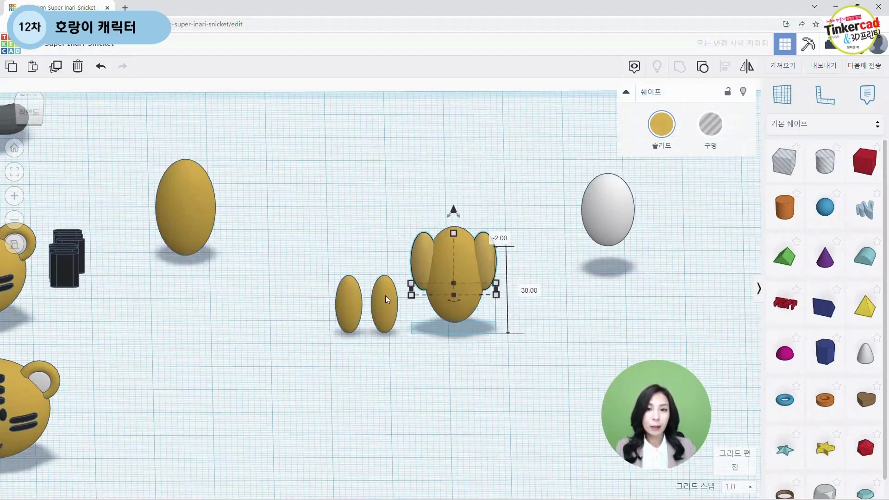
drag(389, 313, 471, 319)
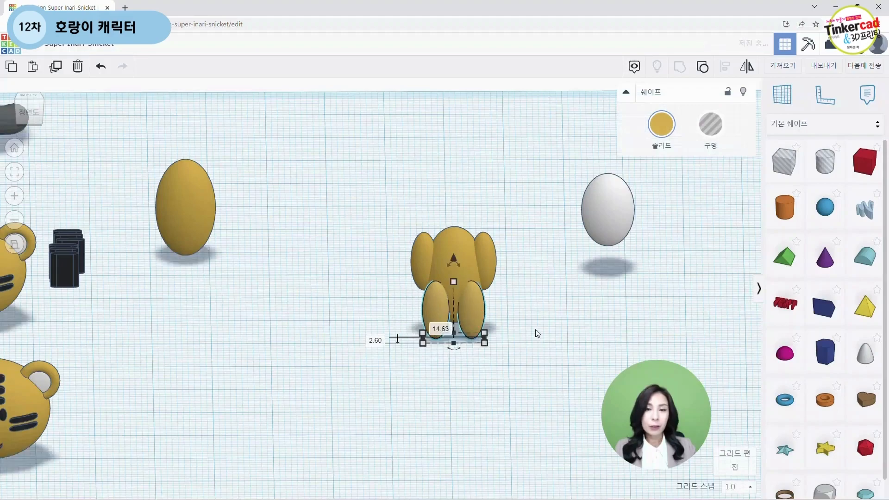
Step: Select body, arms and legs and align them so they are centred front to back
right_drag(533, 334, 405, 275)
drag(346, 214, 494, 394)
click(725, 66)
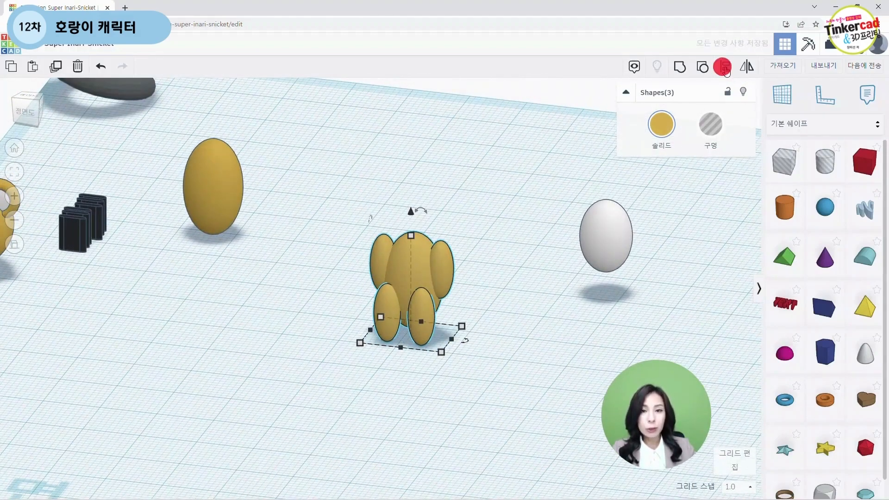
mouse_move(482, 387)
right_down()
mouse_move(482, 363)
mouse_move(564, 342)
mouse_move(498, 304)
mouse_move(478, 397)
right_up()
scroll(563, 365, up, 2)
right_drag(564, 365, 453, 370)
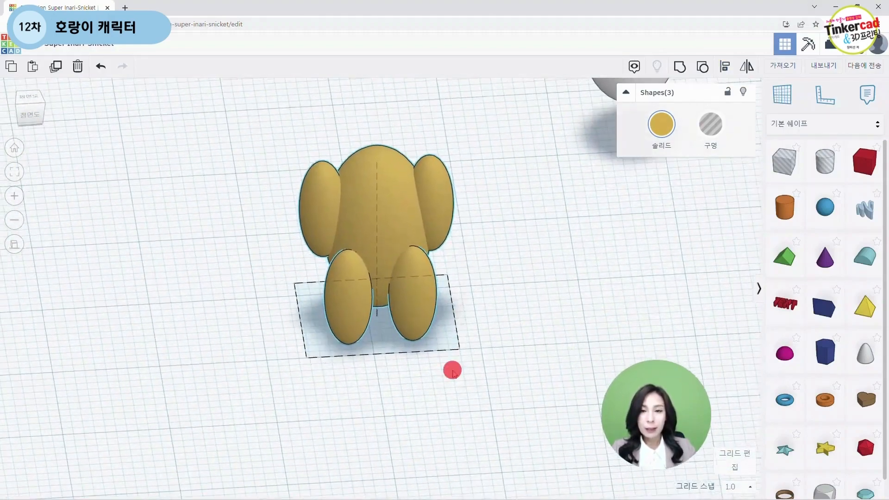
click(377, 364)
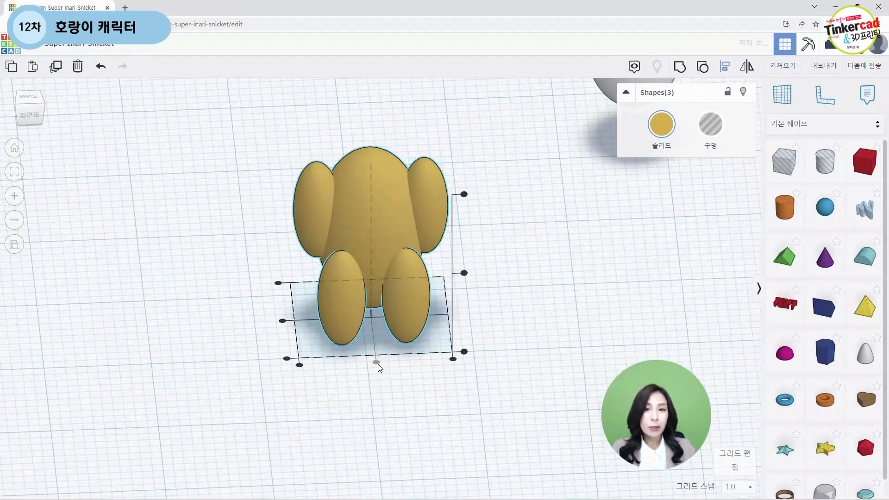
click(283, 322)
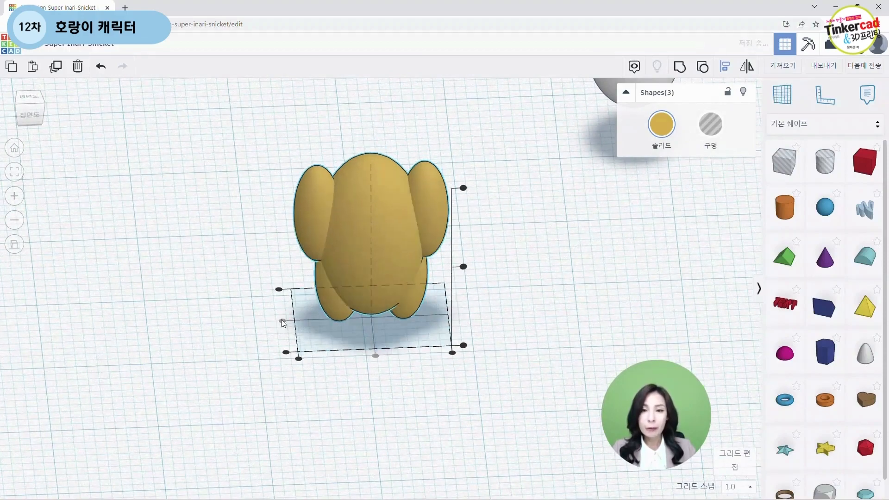
Step: Finish aligning the body, arms and legs and orbit around the figure to inspect it
right_drag(388, 366, 455, 291)
middle_drag(453, 289, 476, 328)
click(475, 327)
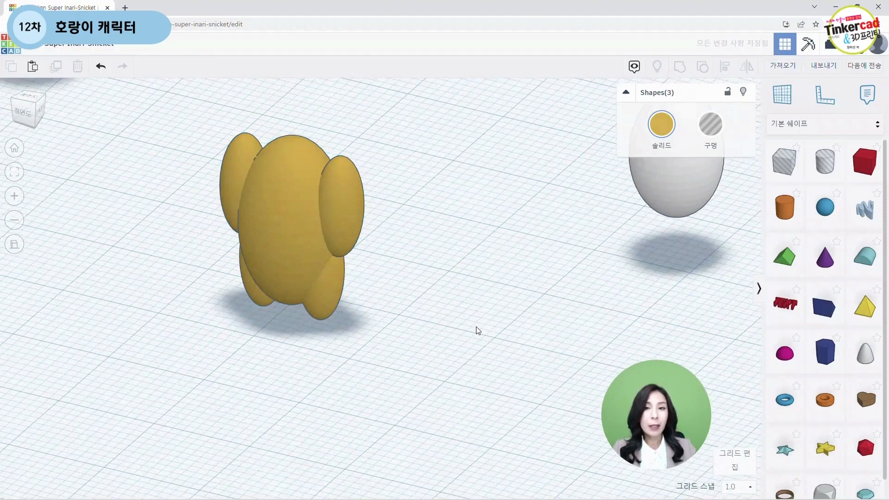
click(357, 215)
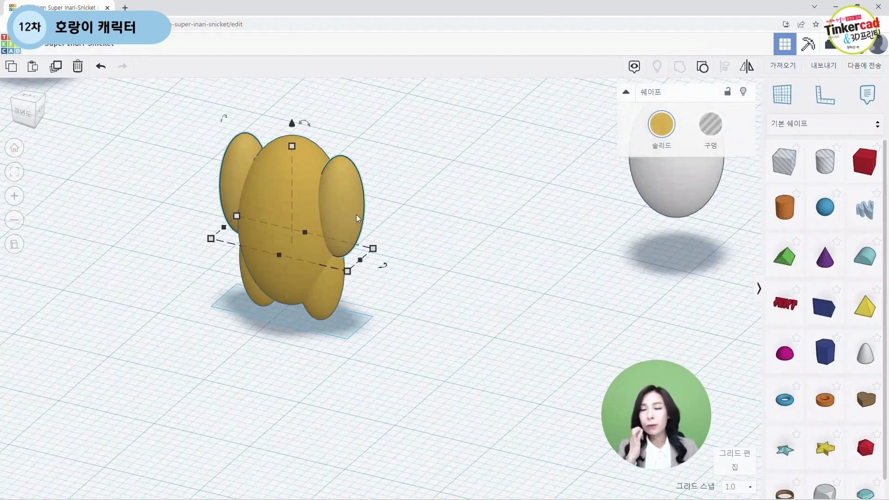
right_drag(406, 272, 472, 284)
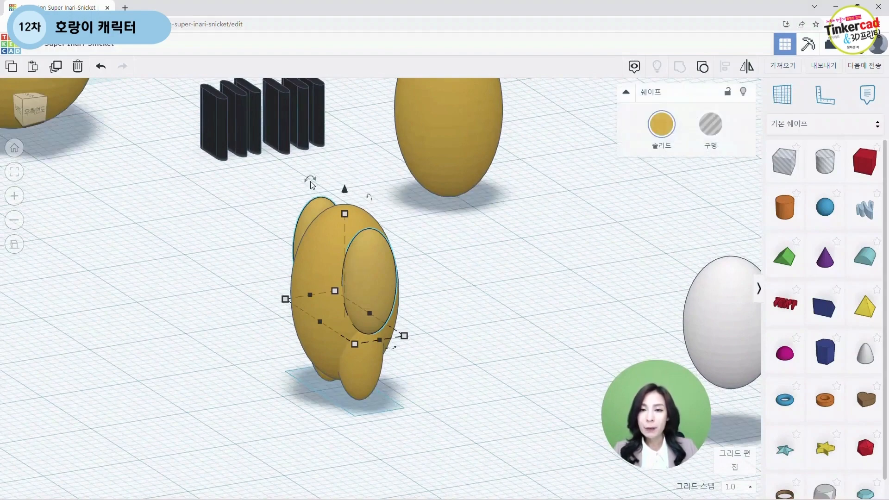
drag(310, 178, 325, 185)
right_drag(138, 362, 246, 356)
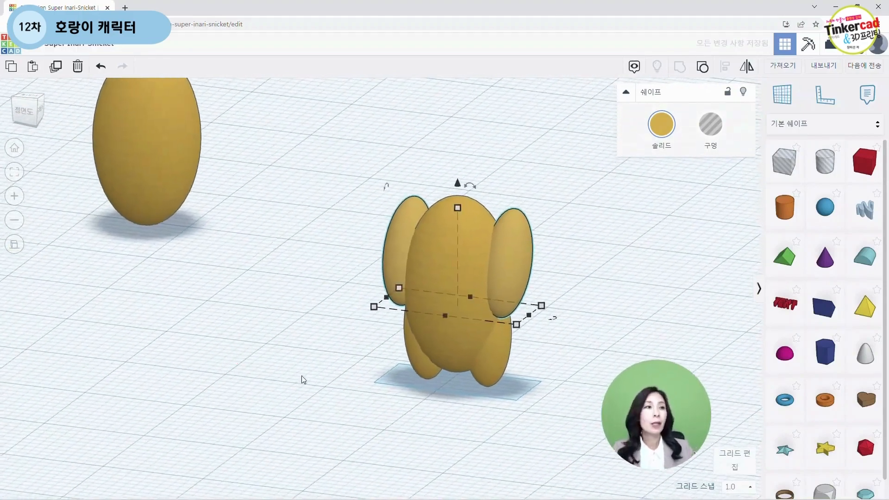
Step: Select the body, arm pair and leg pair together and group them into one figure
click(328, 415)
right_drag(331, 456, 403, 431)
drag(401, 185, 600, 387)
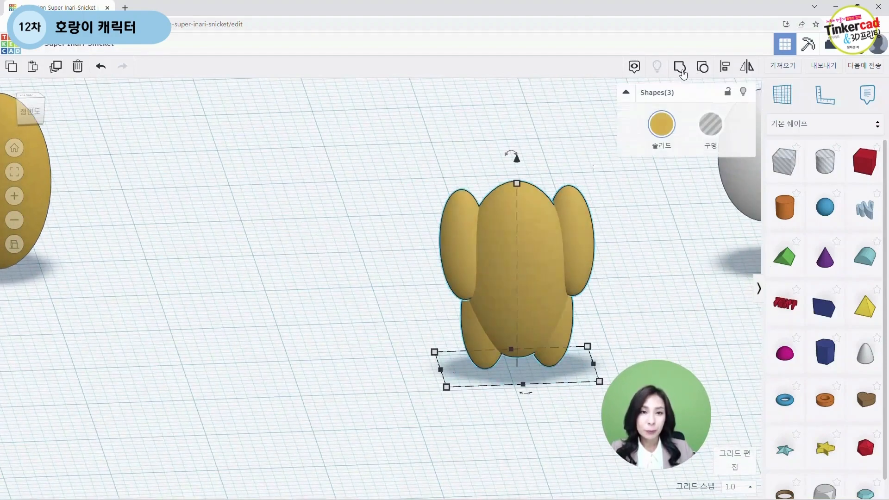
click(681, 69)
click(636, 265)
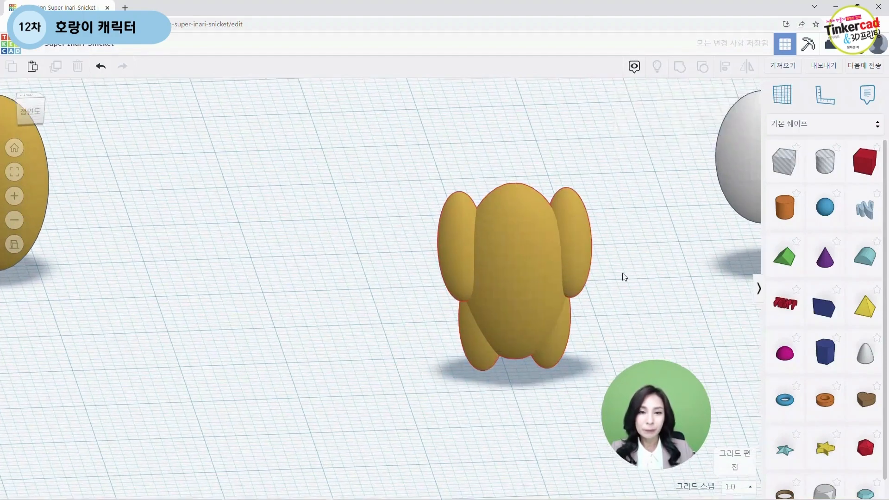
Step: Move the white ellipsoid onto the front of the figure as a belly
click(513, 322)
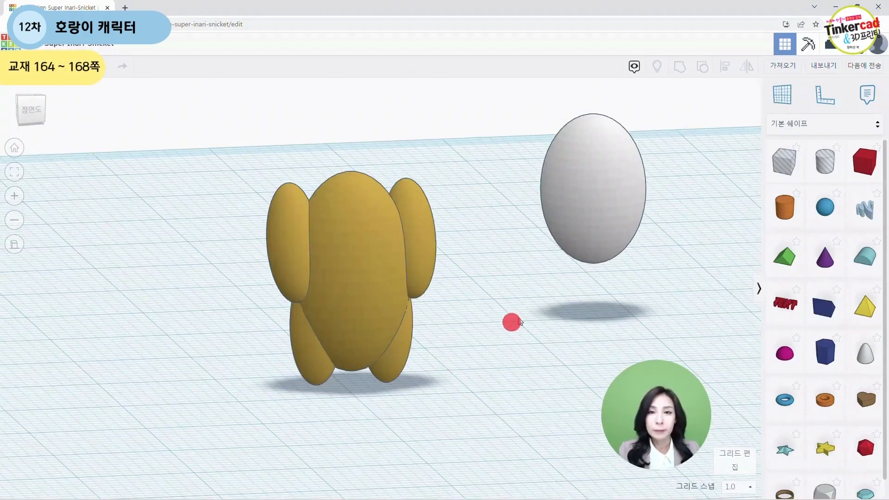
right_drag(519, 321, 343, 299)
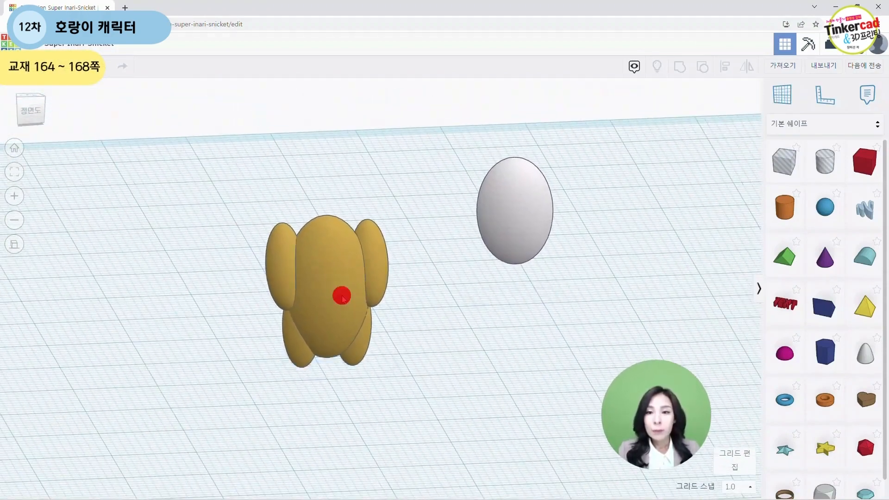
mouse_move(343, 297)
mouse_down()
mouse_move(371, 290)
mouse_move(348, 304)
mouse_up()
drag(520, 232, 345, 320)
right_drag(500, 286, 285, 277)
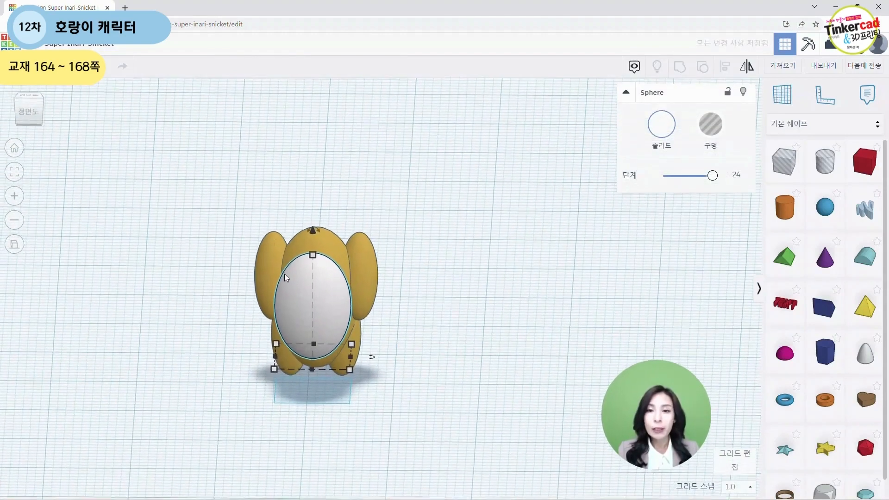
Step: Select the belly and the figure and align them so the belly is centred on the body
drag(208, 195, 415, 414)
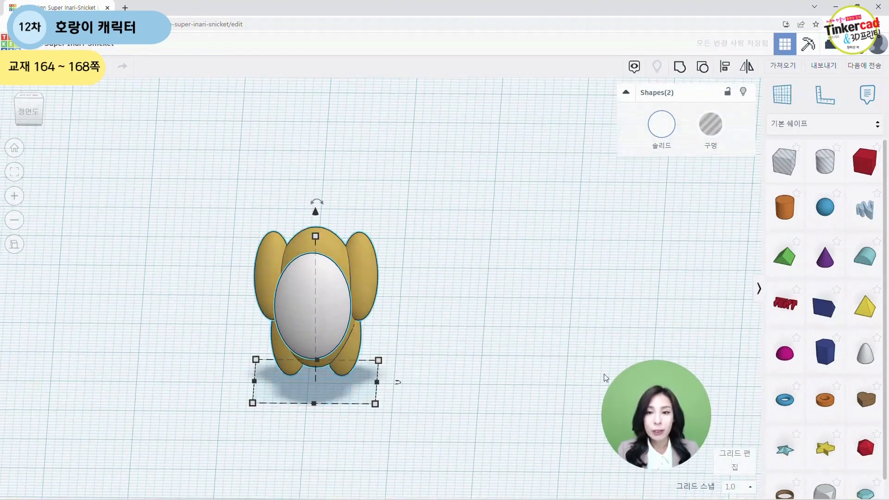
click(725, 67)
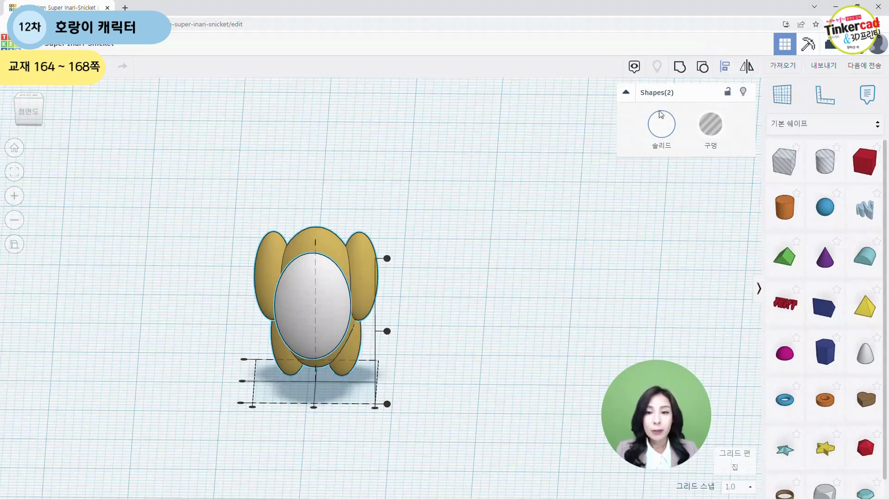
click(314, 408)
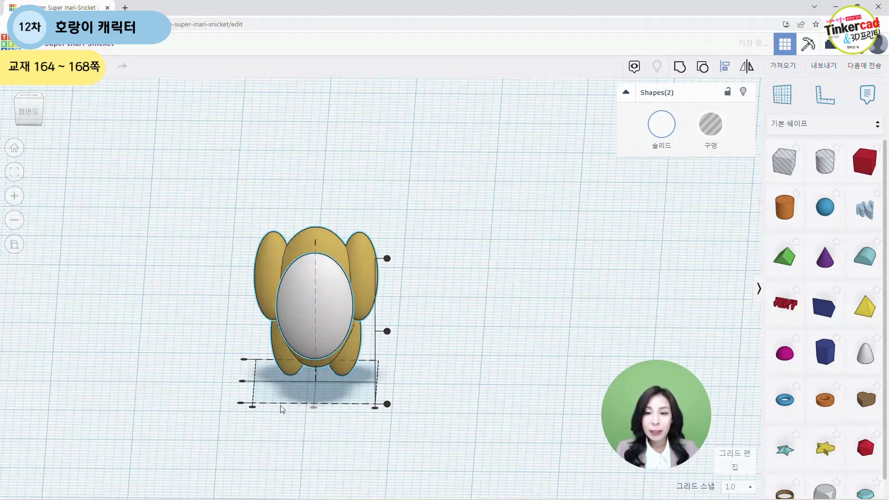
click(243, 380)
right_drag(243, 382, 288, 402)
drag(169, 220, 383, 399)
click(725, 68)
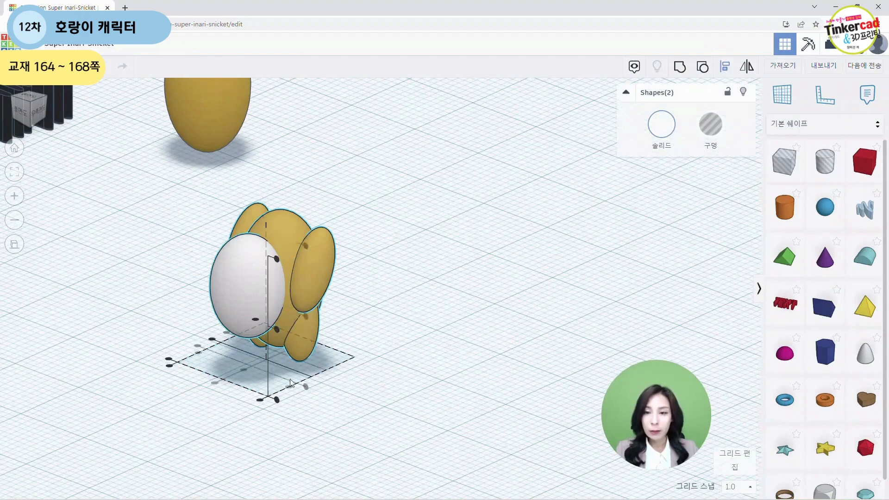
click(212, 339)
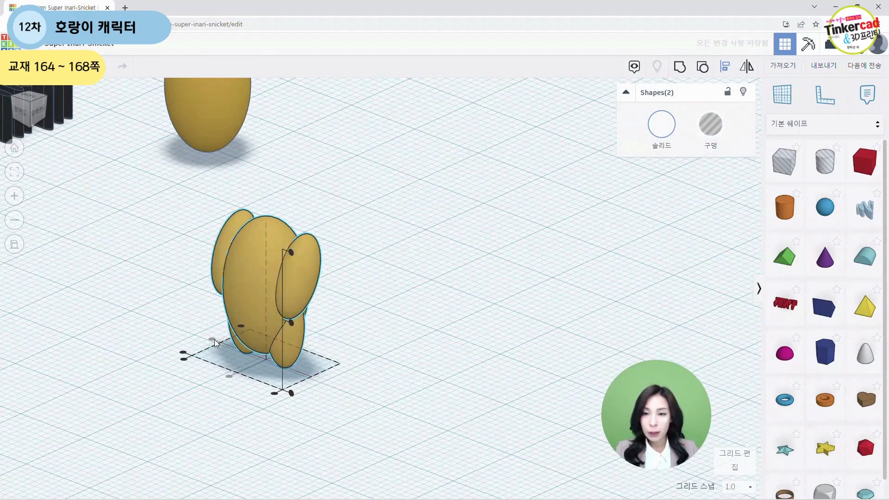
Step: Select the body group and hide it to expose the belly ellipsoid
click(455, 388)
right_drag(397, 387, 325, 319)
click(327, 318)
key(f)
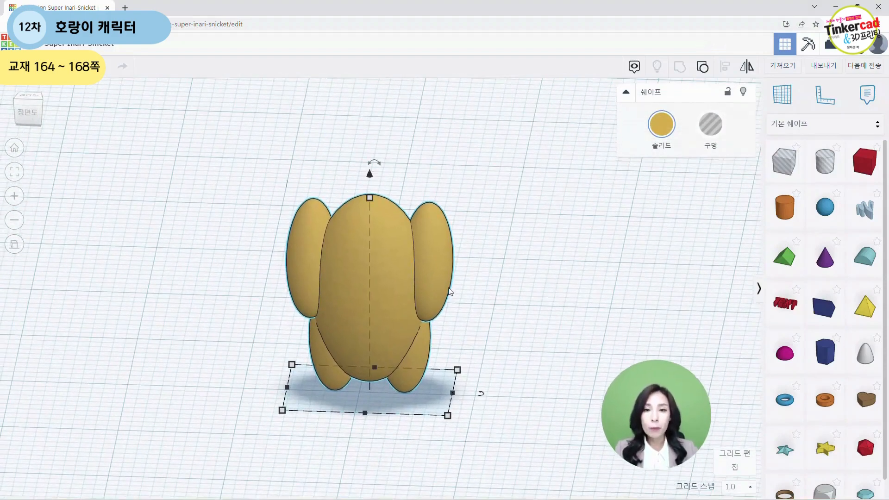
click(746, 93)
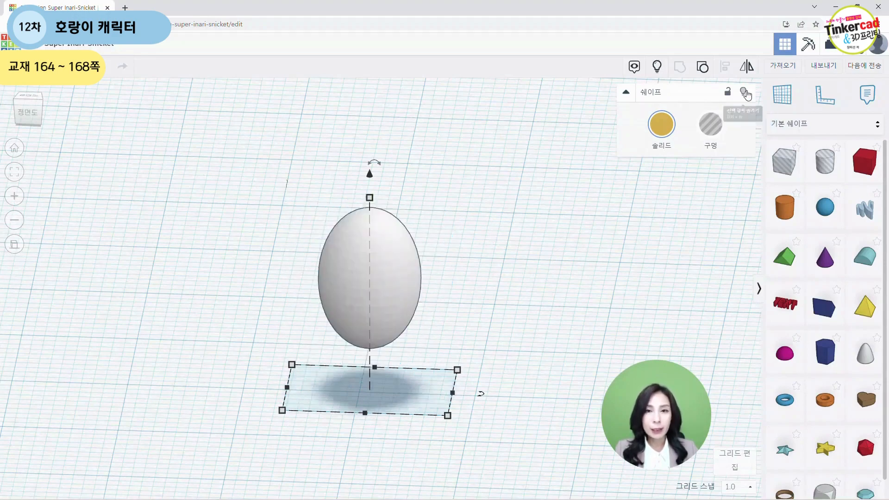
Step: Select the belly ellipsoid and nudge it two grid steps toward the front
right_drag(534, 304, 446, 305)
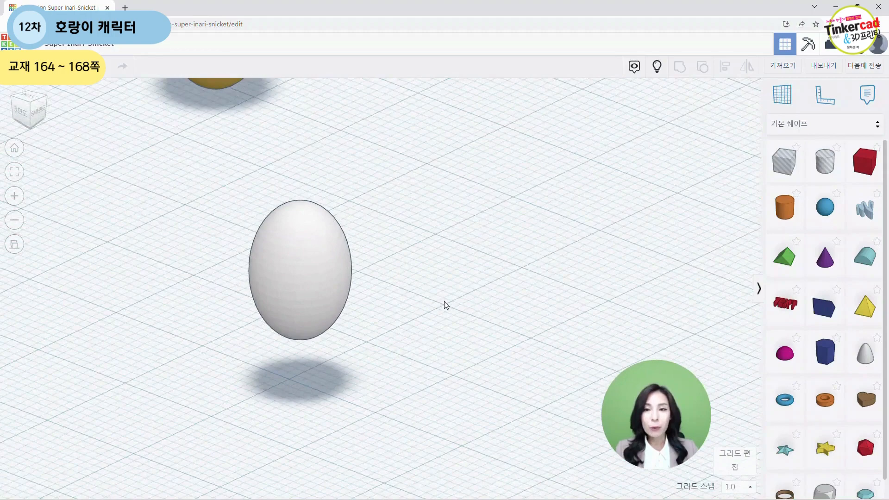
click(304, 267)
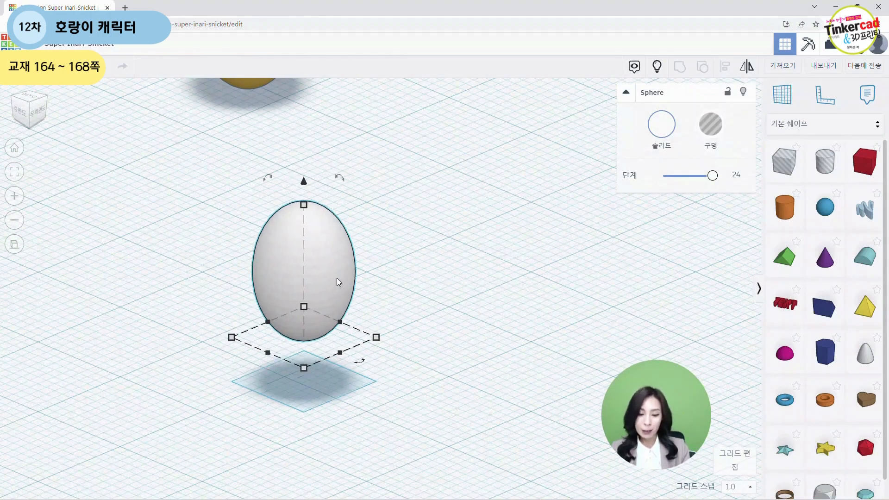
right_drag(279, 376, 266, 393)
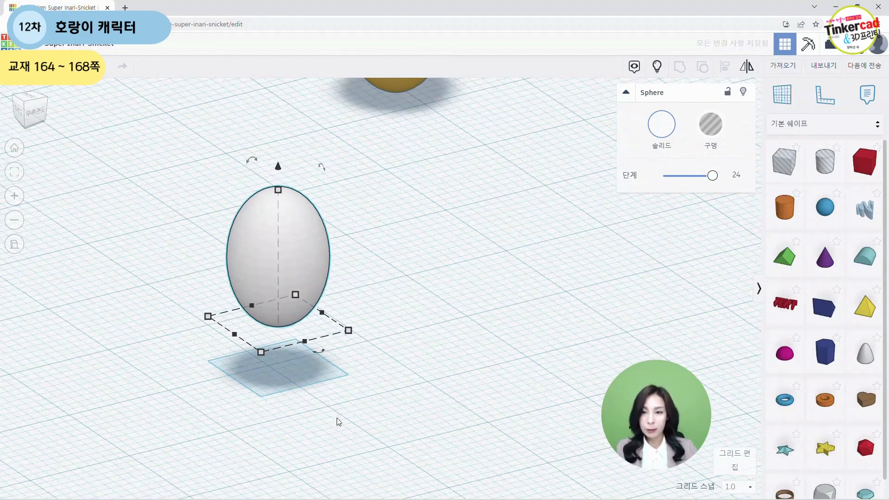
right_drag(338, 419, 463, 438)
scroll(463, 439, down, 10)
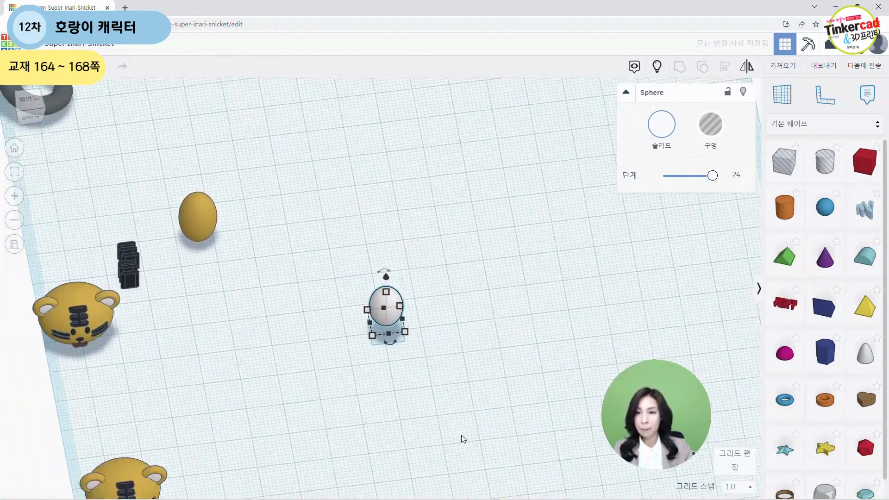
key(Down)
key(Down)
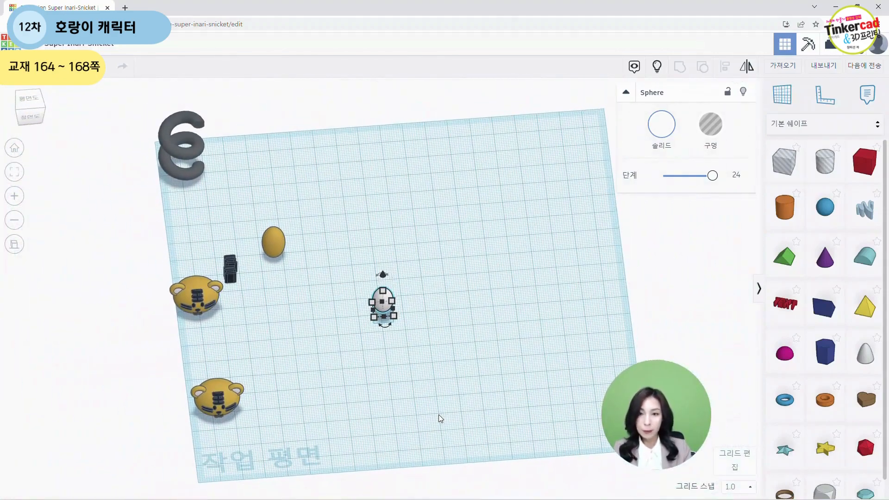
Step: Show all hidden shapes again so the body reappears around the belly
scroll(460, 367, up, 1)
key(f)
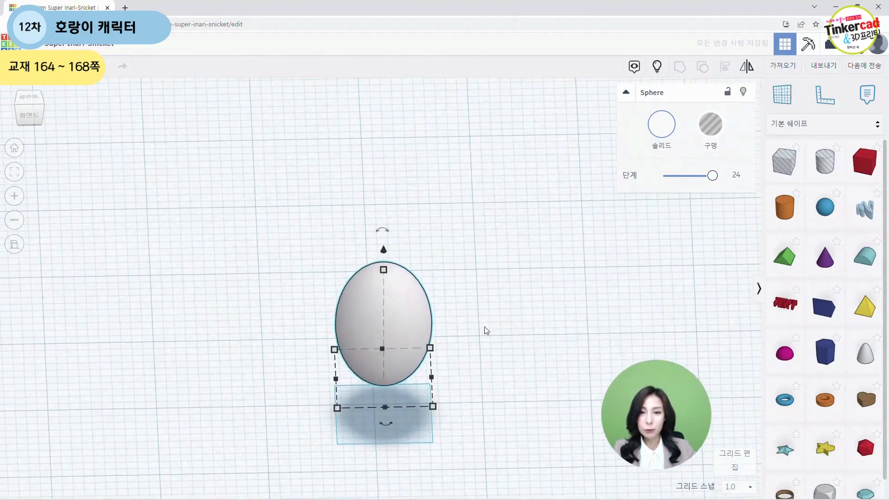
click(548, 326)
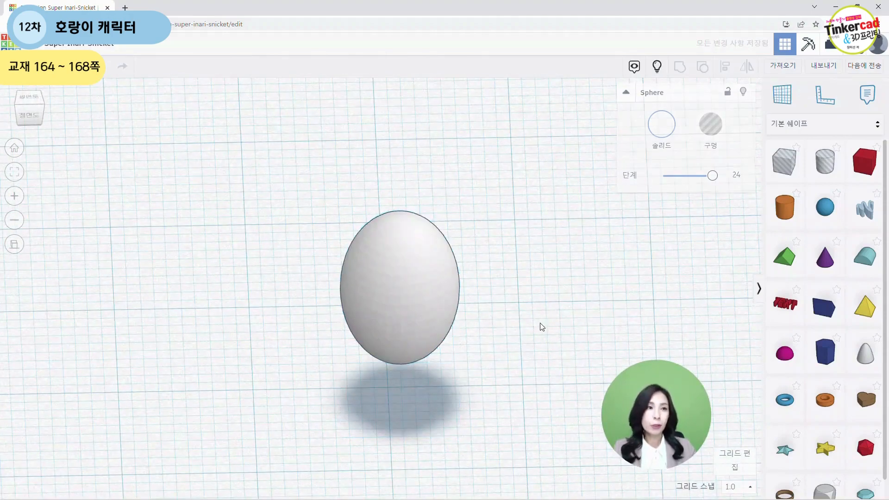
click(657, 68)
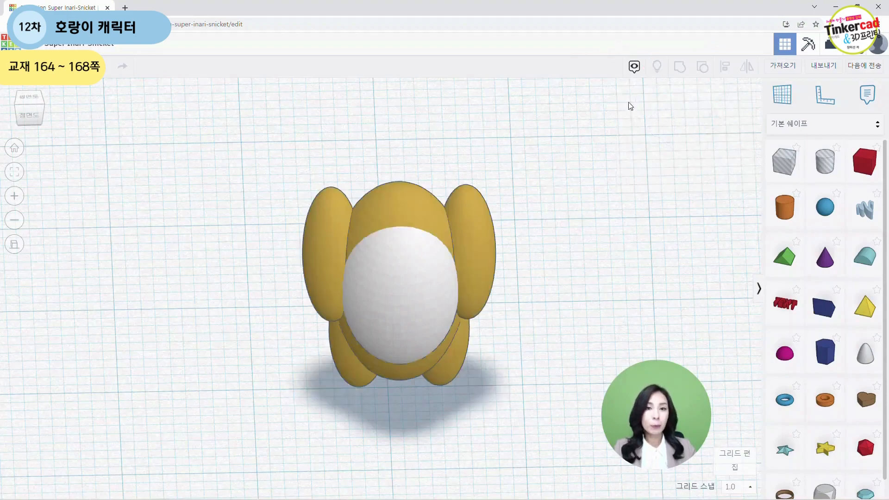
Step: Select the belly and the body group and group them together
right_drag(555, 279, 608, 267)
scroll(426, 254, down, 2)
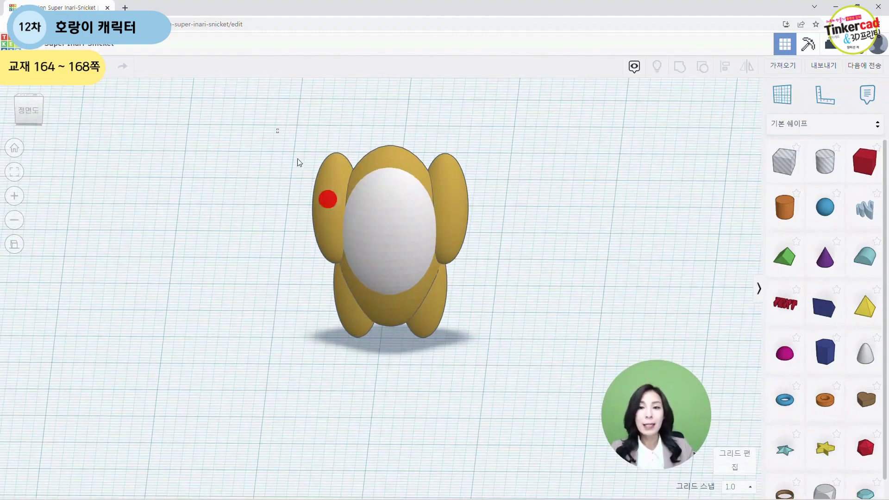
drag(277, 129, 525, 402)
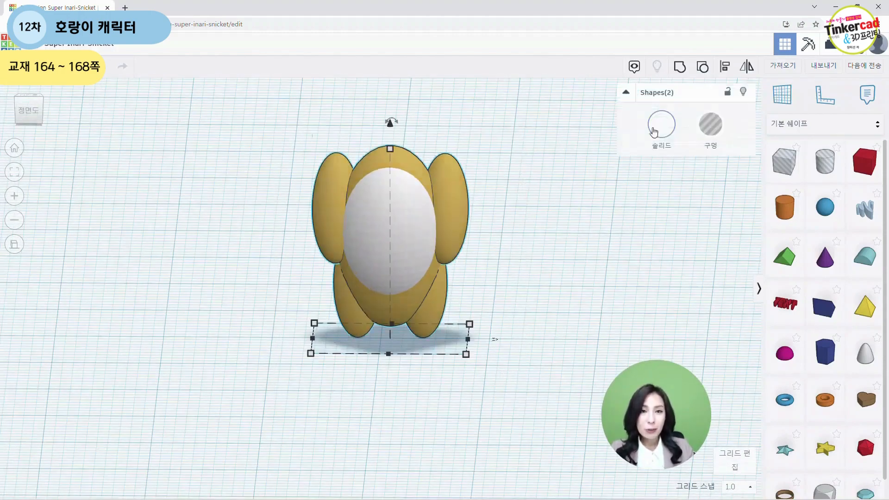
click(679, 68)
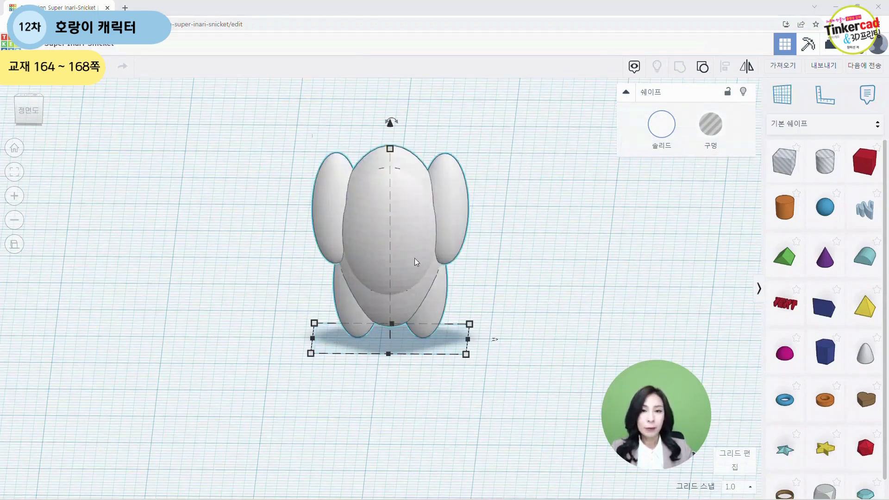
Step: Turn on multiple colors for the new group so the belly stays white
click(663, 127)
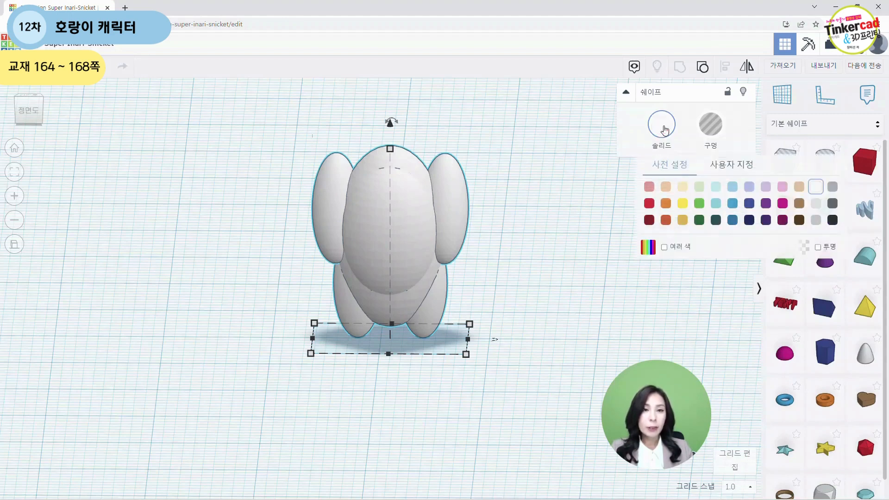
click(683, 248)
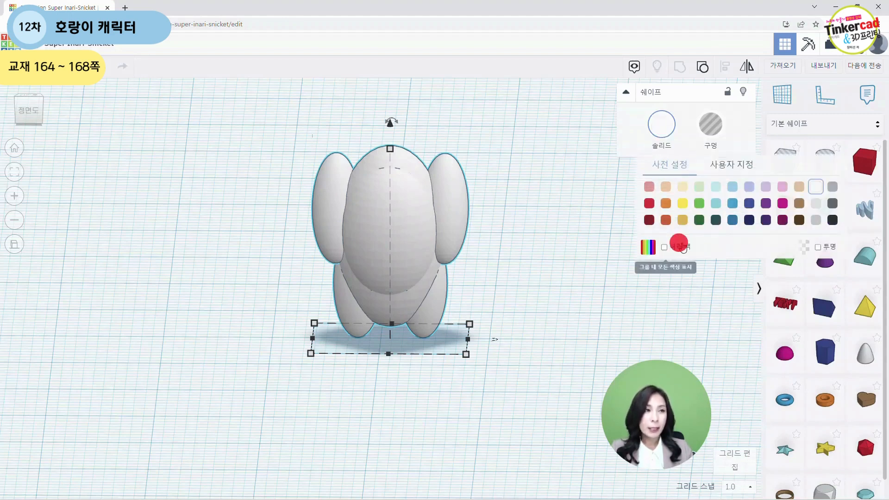
click(515, 272)
Step: Move the finished body figure next to one of the tiger heads
click(372, 194)
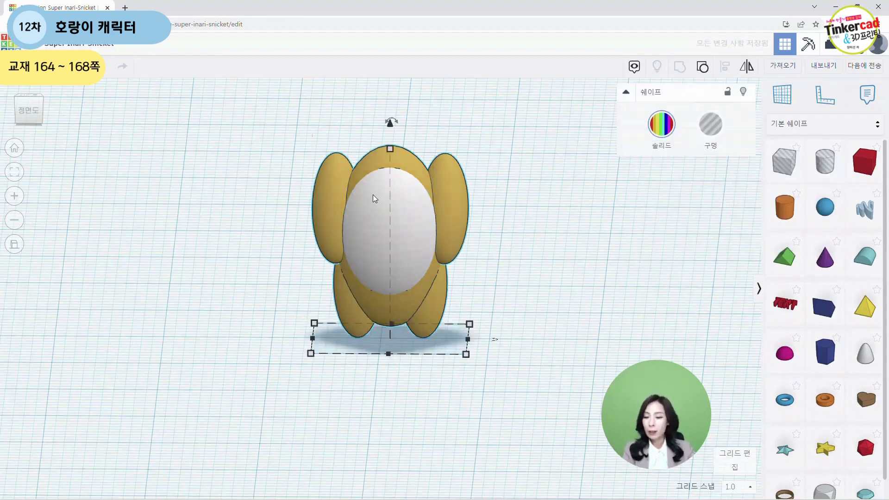
alt+drag(374, 197, 647, 236)
right_drag(542, 302, 418, 241)
drag(414, 238, 379, 251)
drag(596, 244, 36, 302)
middle_drag(287, 330, 508, 319)
scroll(507, 320, down, 3)
drag(113, 333, 525, 199)
right_drag(445, 307, 359, 346)
Step: Position the tiger head directly in front of the body figure
drag(549, 252, 605, 326)
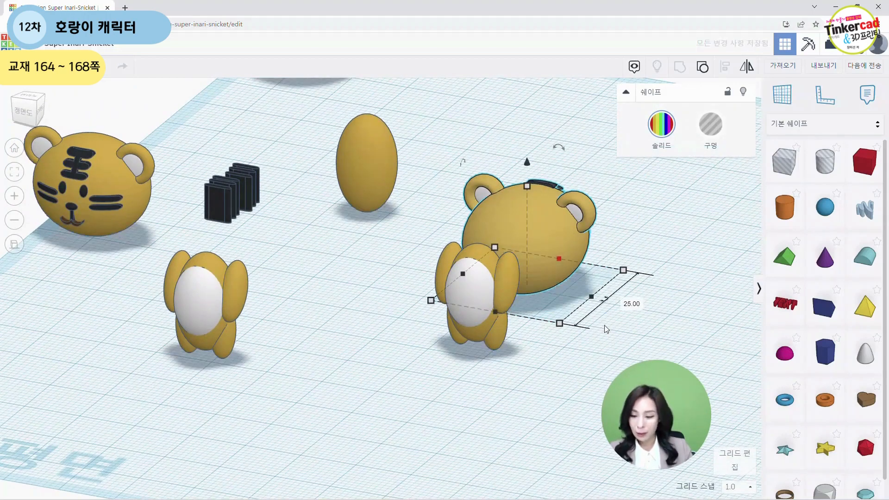
key(ctrl+z)
click(615, 313)
right_drag(602, 315, 623, 316)
drag(569, 177, 599, 293)
right_drag(394, 387, 471, 329)
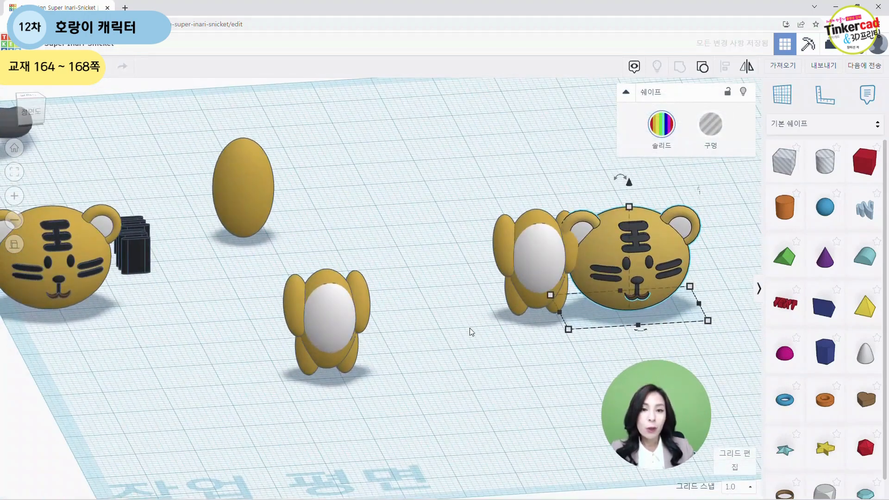
Step: Raise the tiger head to 16.14 mm above the workplane
middle_drag(470, 330, 122, 339)
right_drag(394, 385, 371, 385)
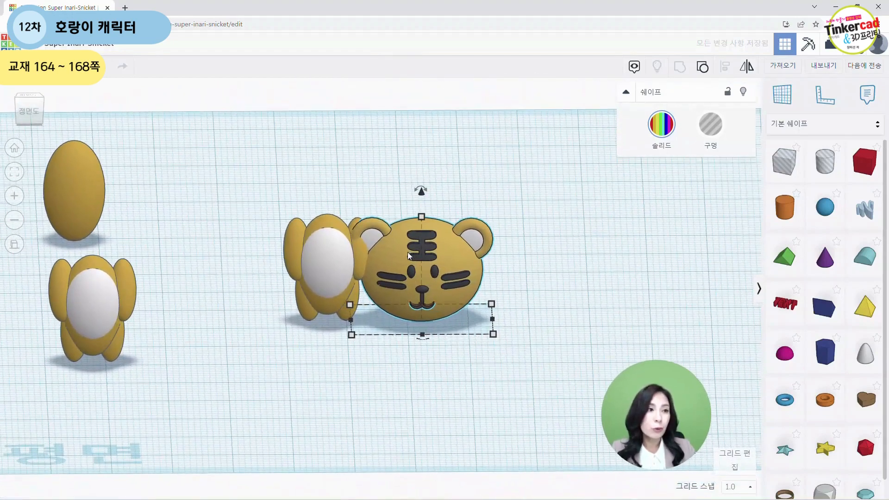
drag(425, 190, 423, 157)
click(537, 313)
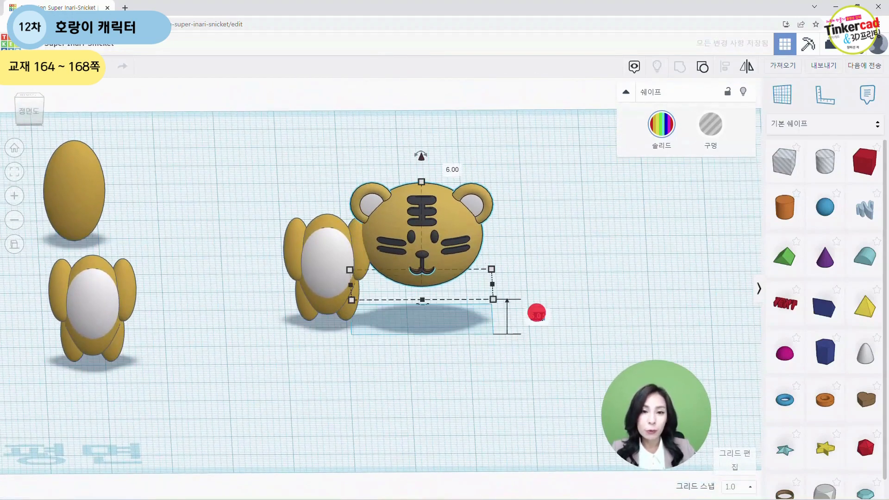
text(16.14)
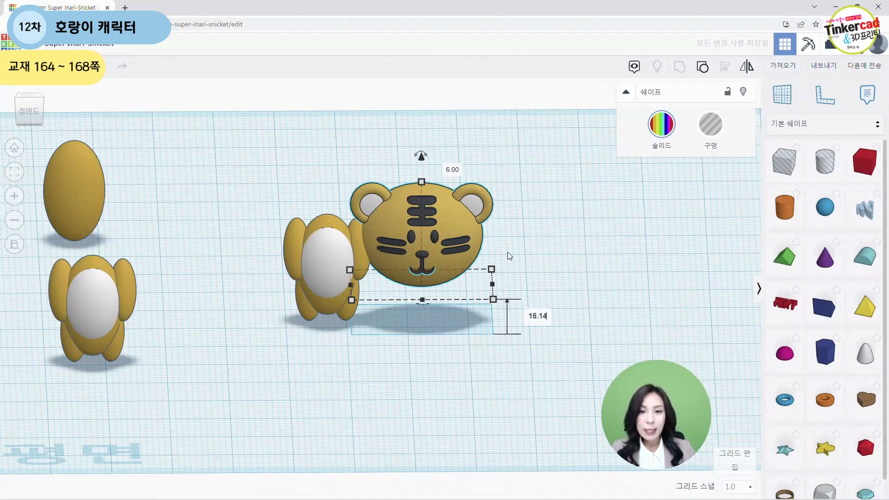
Step: Slide the body figure underneath the raised tiger head
key(Return)
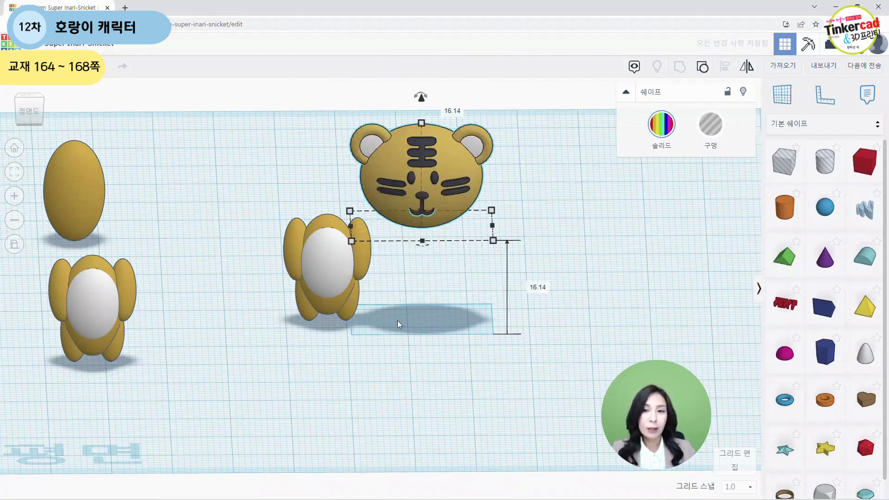
click(397, 320)
drag(346, 294, 419, 293)
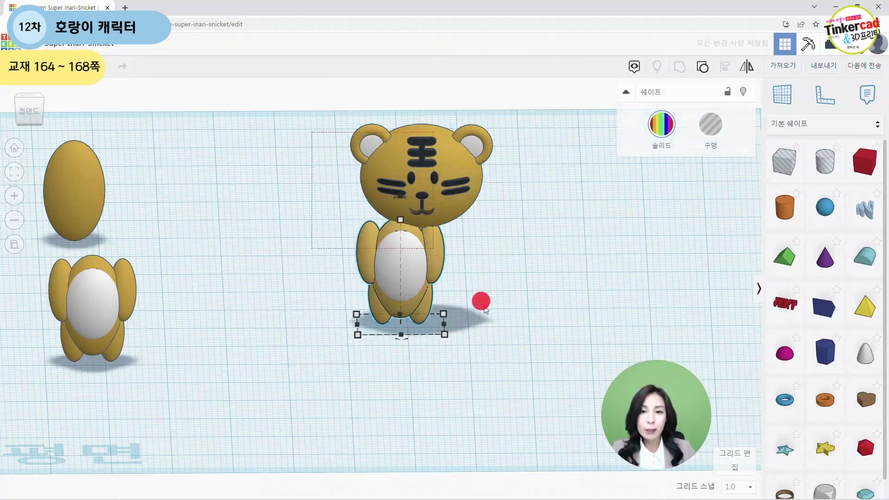
Step: Select the head and body together and center-align them with each other on both horizontal axes
drag(485, 310, 533, 371)
click(726, 67)
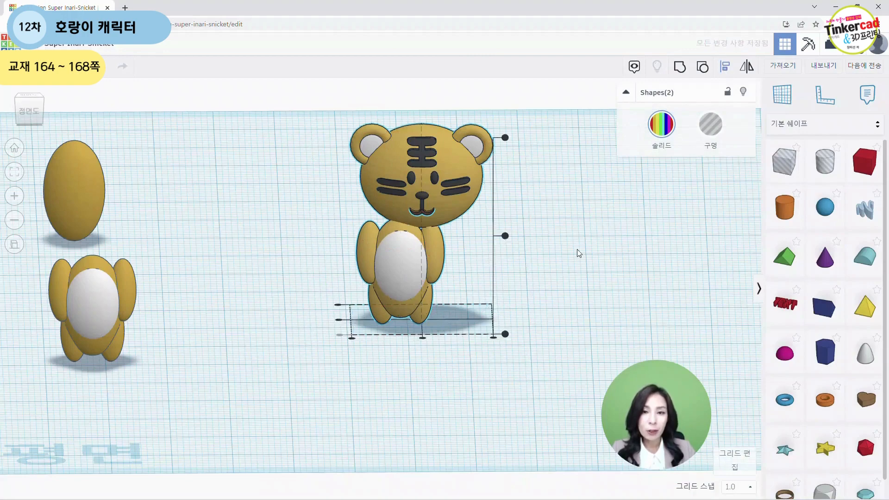
right_drag(577, 249, 573, 282)
click(417, 364)
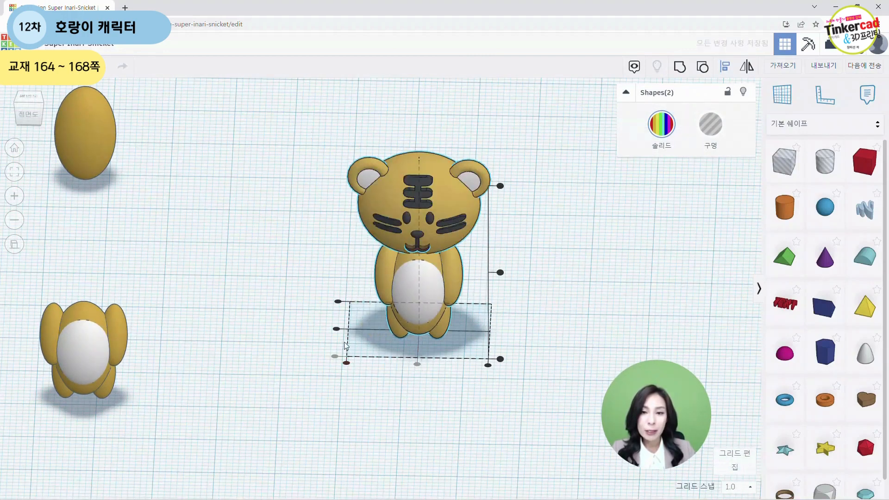
click(337, 331)
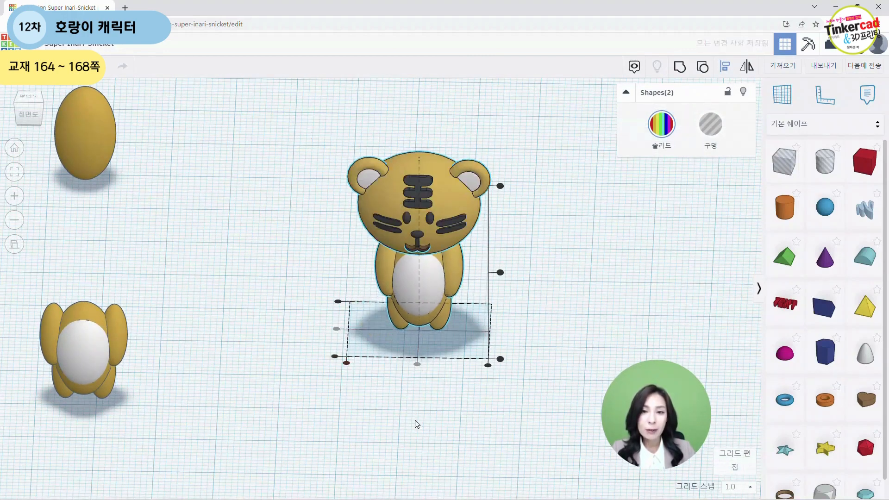
Step: Lower the tiger head to about 15 mm above the workplane onto the body
click(417, 423)
right_drag(417, 424, 432, 229)
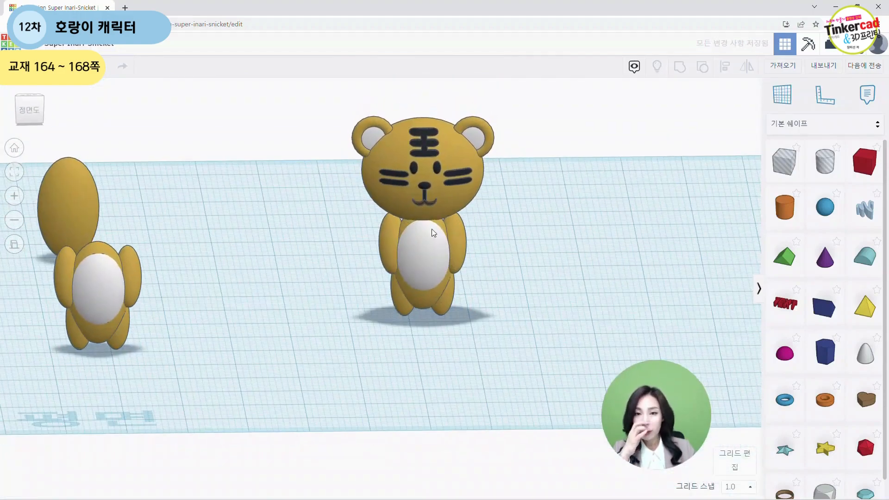
mouse_move(337, 320)
right_down()
mouse_move(330, 303)
mouse_move(352, 312)
mouse_move(512, 274)
mouse_move(310, 309)
mouse_move(264, 215)
mouse_move(369, 201)
mouse_move(586, 250)
mouse_move(478, 293)
mouse_move(473, 276)
right_up()
click(429, 153)
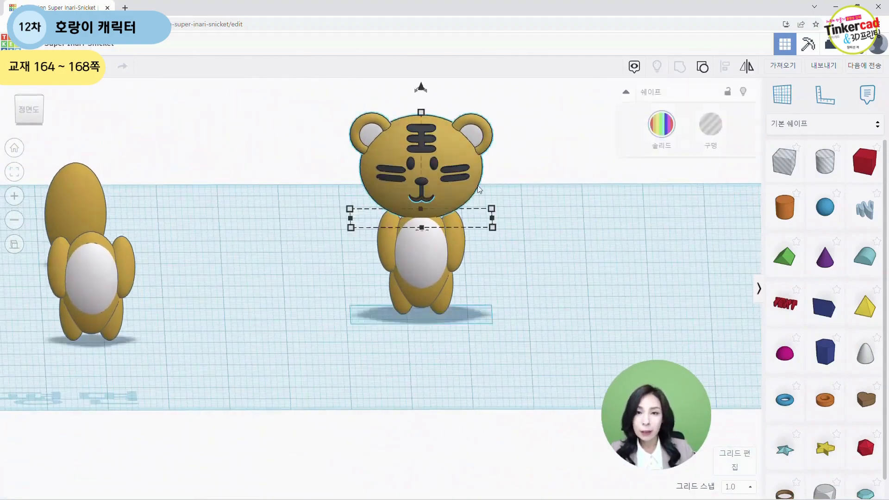
middle_drag(563, 184, 565, 259)
click(422, 165)
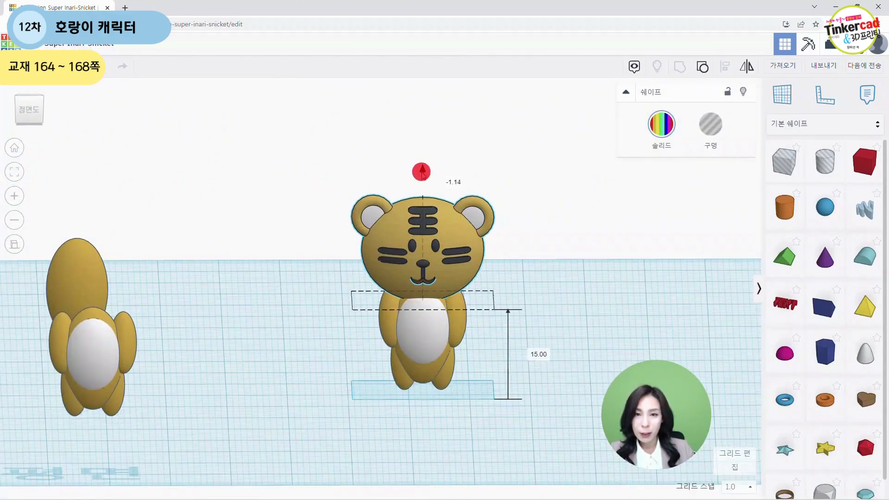
mouse_move(560, 288)
right_down()
mouse_move(407, 280)
mouse_move(389, 293)
mouse_move(406, 301)
right_up()
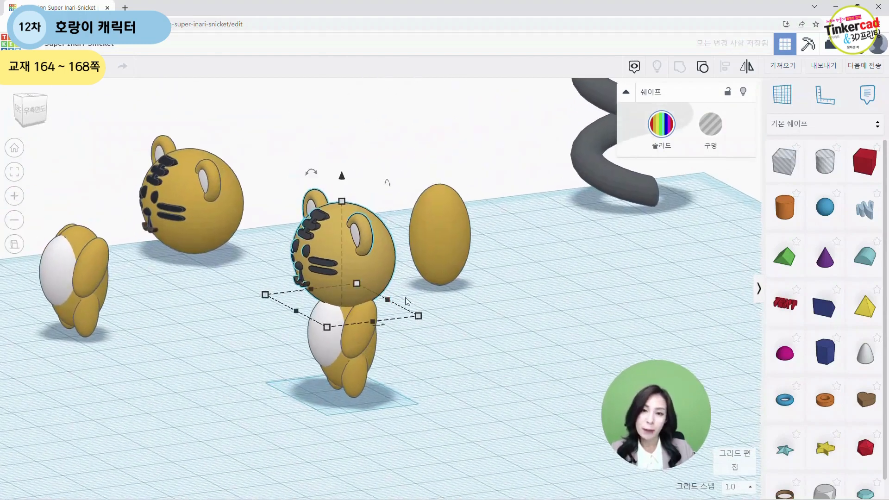
drag(341, 178, 342, 174)
click(264, 377)
right_drag(264, 377, 246, 309)
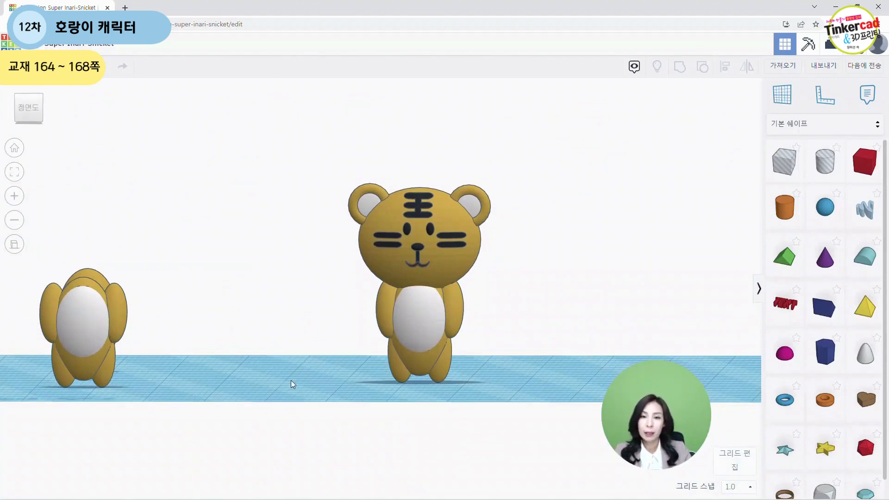
Step: Group the tiger head and body into one figure
drag(291, 174, 545, 416)
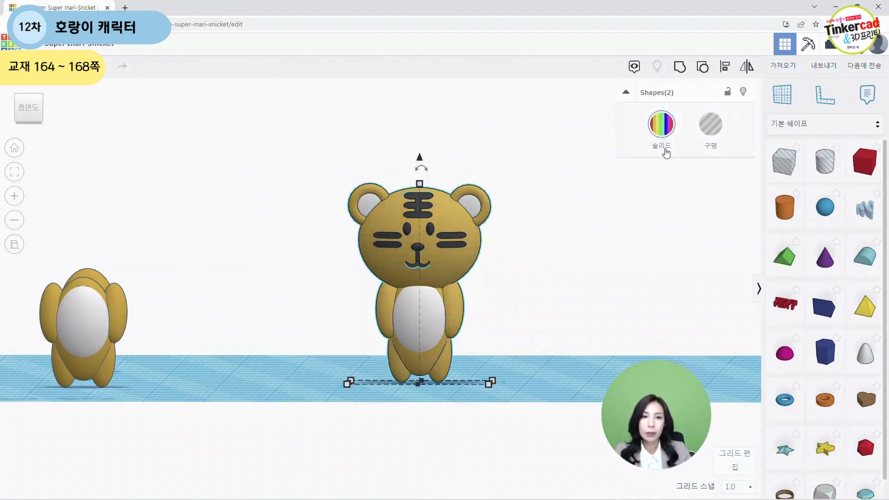
click(683, 70)
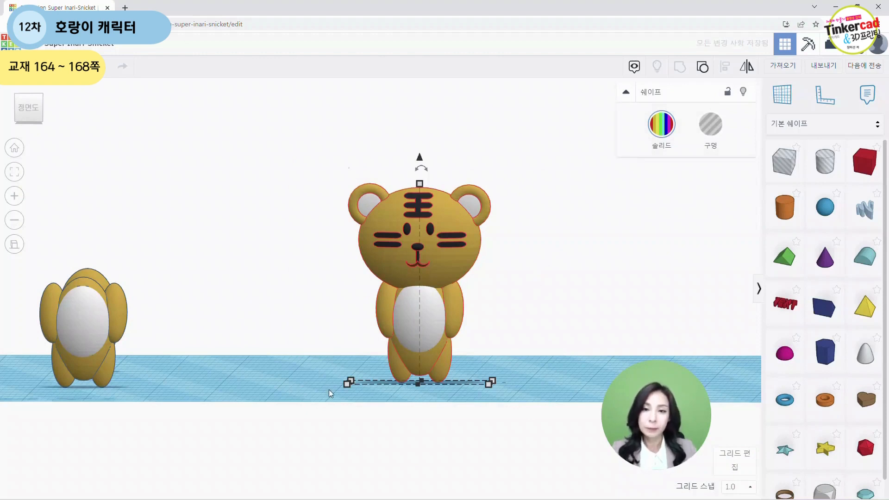
click(554, 299)
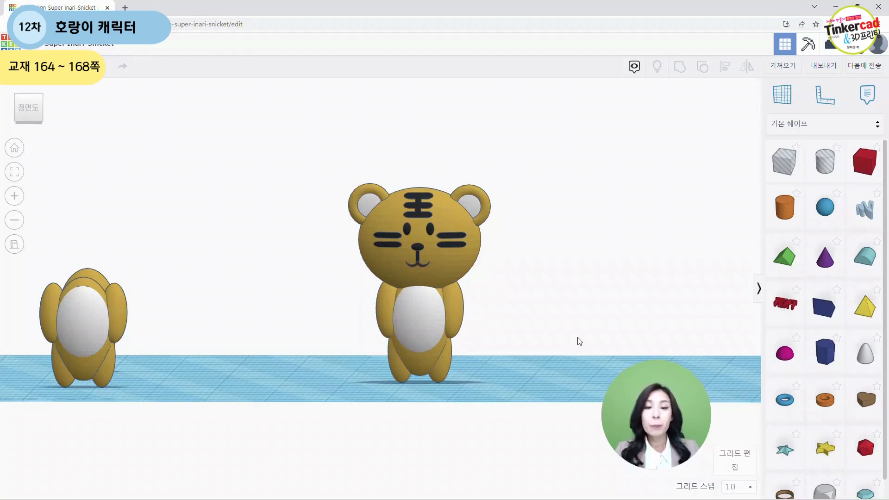
Step: Move the finished tiger figure aside on the workplane
right_drag(540, 332, 523, 369)
drag(430, 349, 447, 334)
drag(75, 358, 86, 151)
drag(105, 235, 60, 201)
click(256, 349)
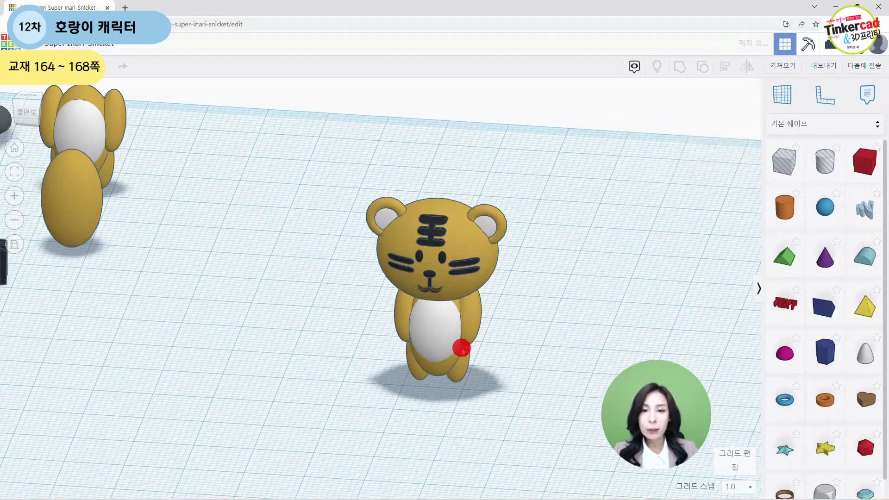
drag(461, 347, 130, 357)
click(379, 334)
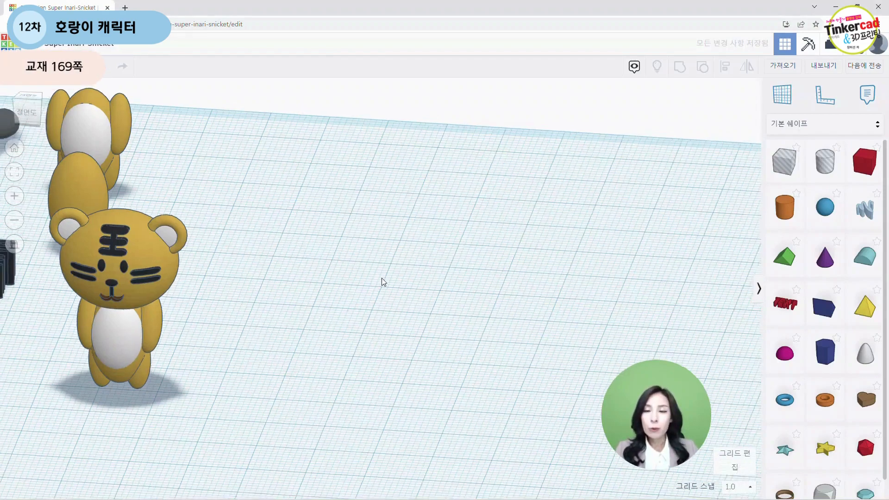
Step: Bring the spring shape next to the tiger and color it mustard yellow
scroll(382, 278, down, 3)
right_drag(313, 335, 320, 297)
drag(91, 177, 488, 288)
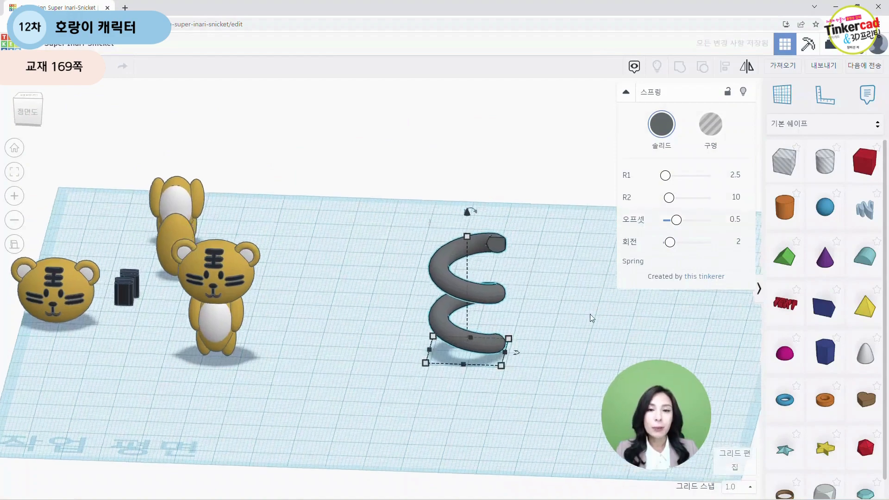
middle_drag(591, 314, 524, 298)
right_drag(523, 298, 527, 298)
scroll(528, 297, up, 3)
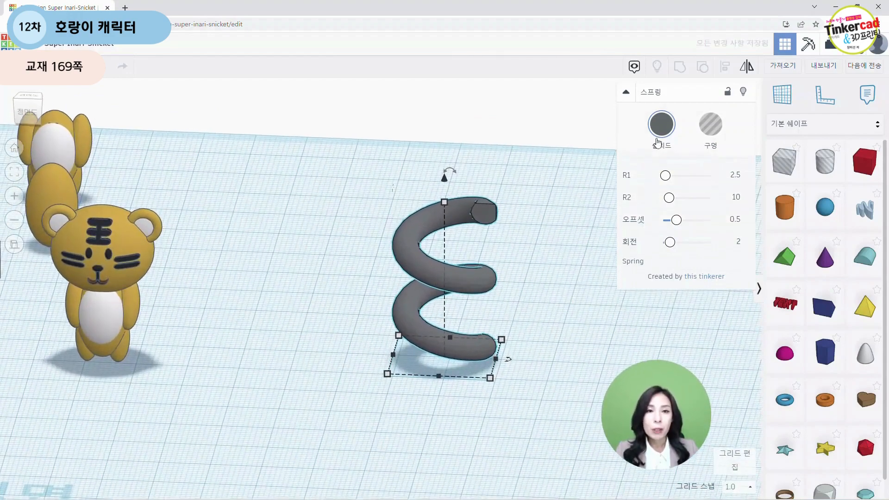
click(668, 132)
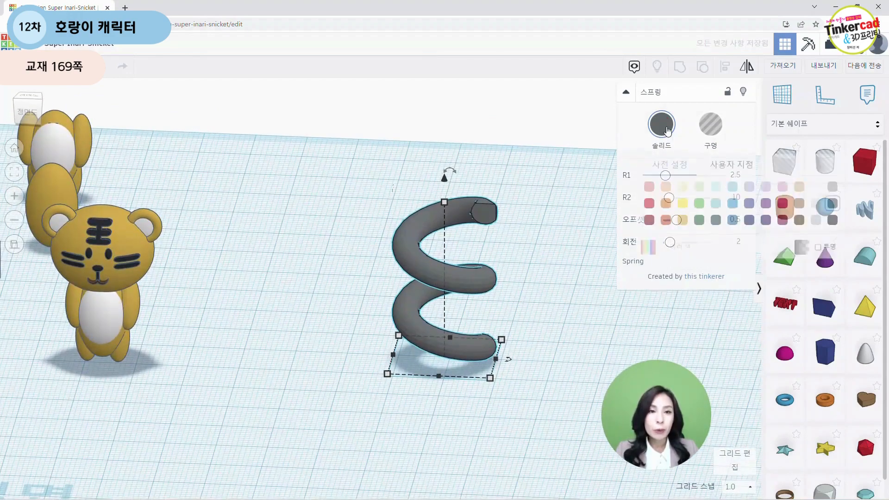
click(682, 221)
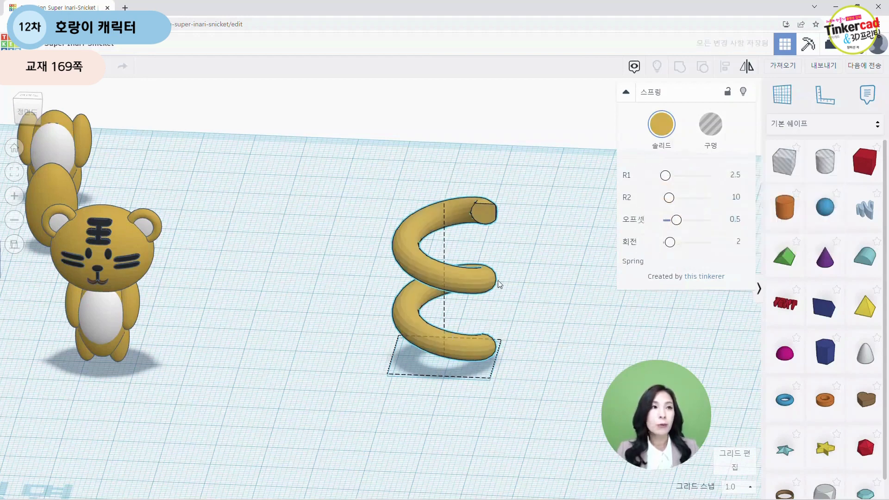
Step: Set the spring's R1 to 1.5, R2 to 7.25 and offset to 0.97
middle_drag(499, 280, 433, 280)
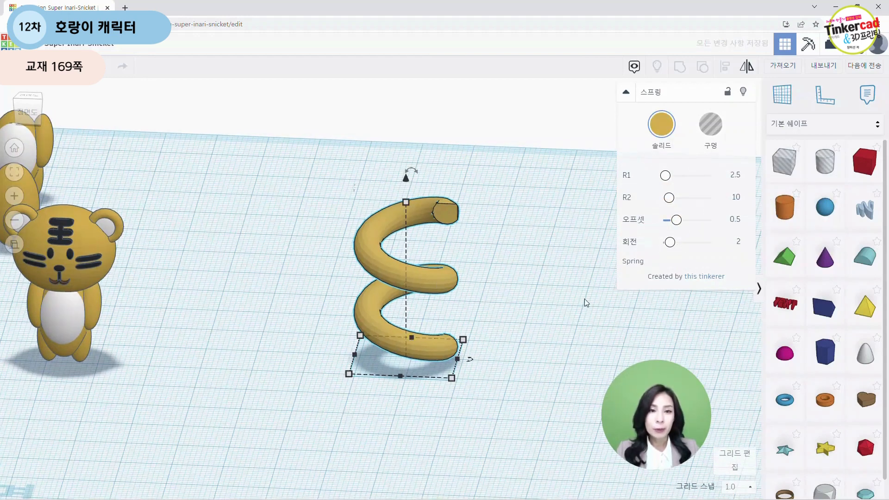
drag(423, 290, 484, 260)
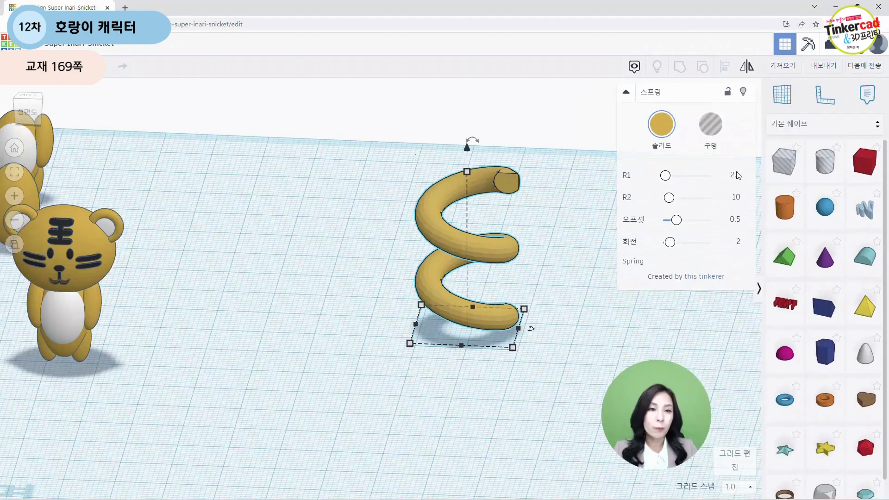
click(737, 175)
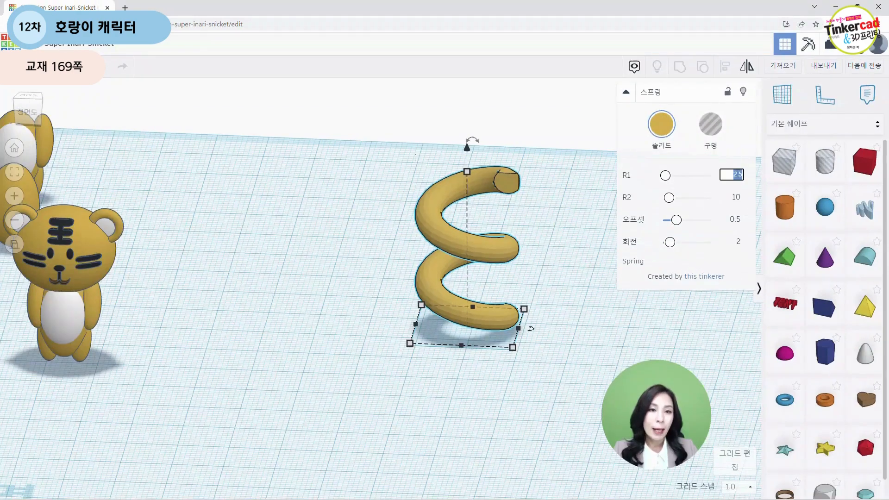
click(737, 198)
text(7)
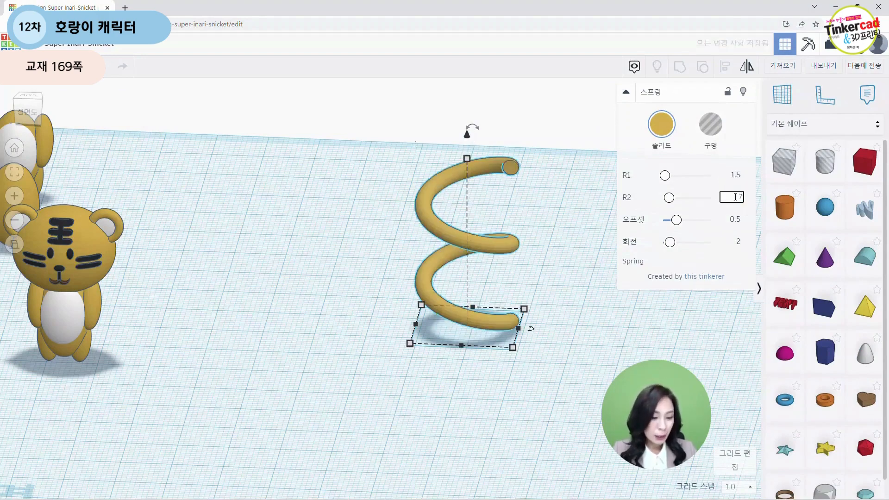
text(.25)
key(Return)
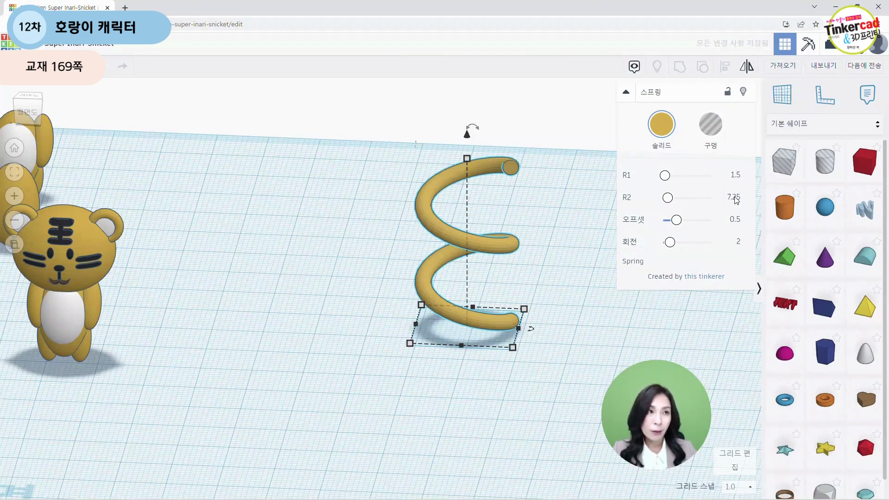
key(Tab)
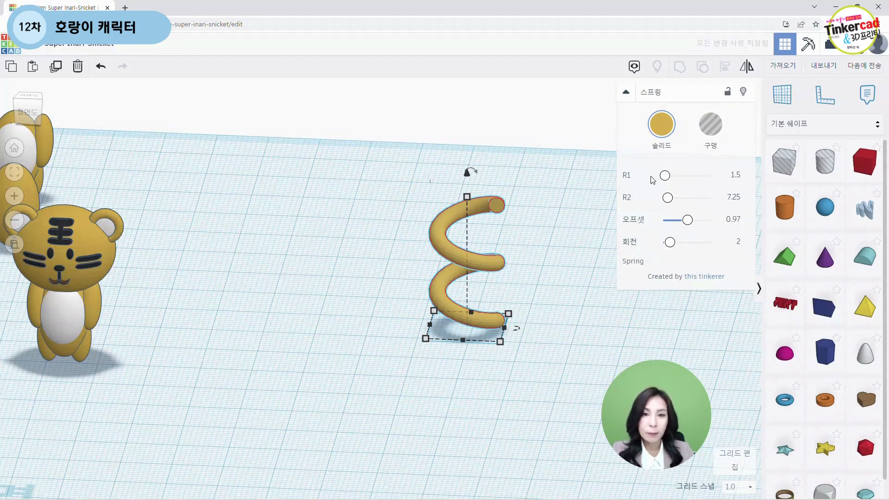
click(550, 260)
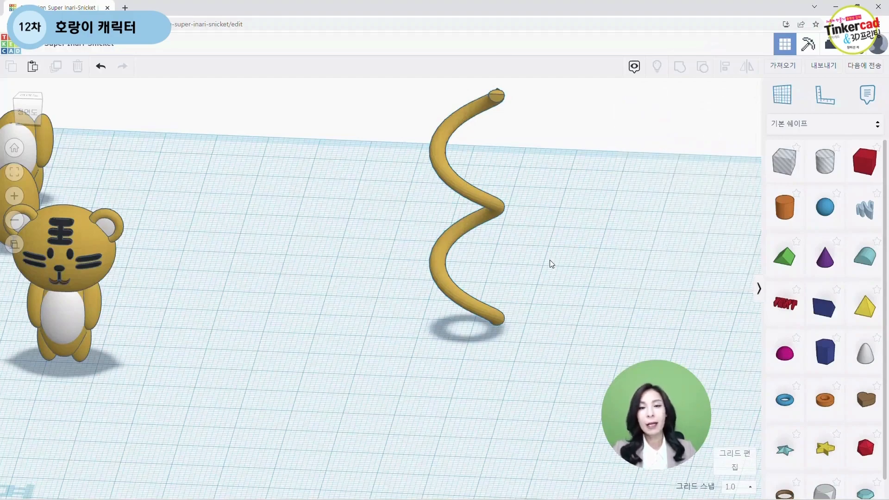
Step: Place a box hole beside the spring
scroll(551, 267, down, 5)
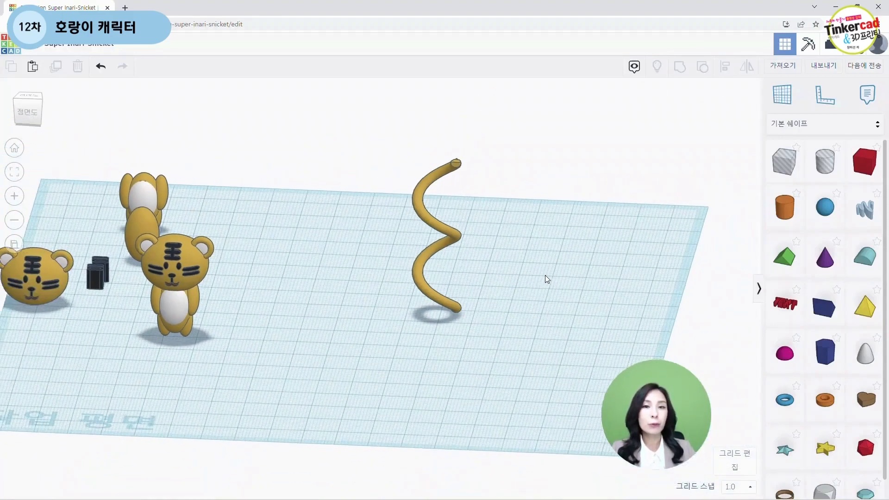
scroll(546, 275, up, 3)
scroll(559, 266, down, 2)
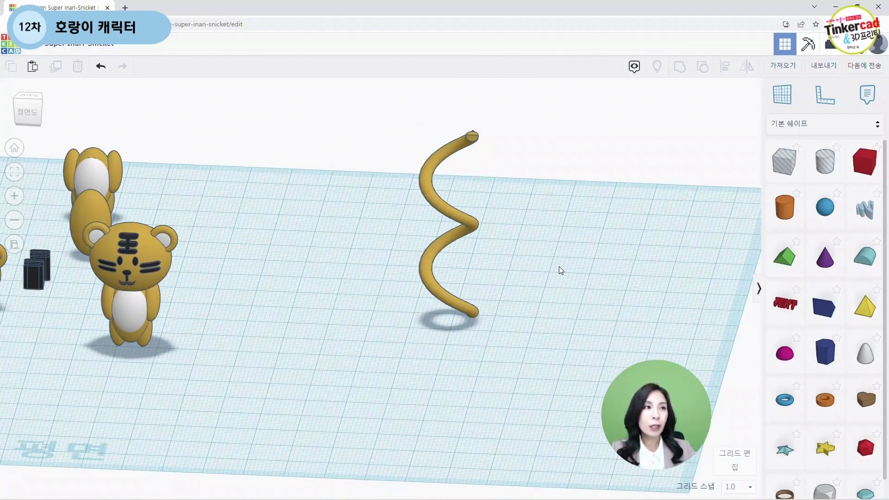
scroll(559, 266, down, 2)
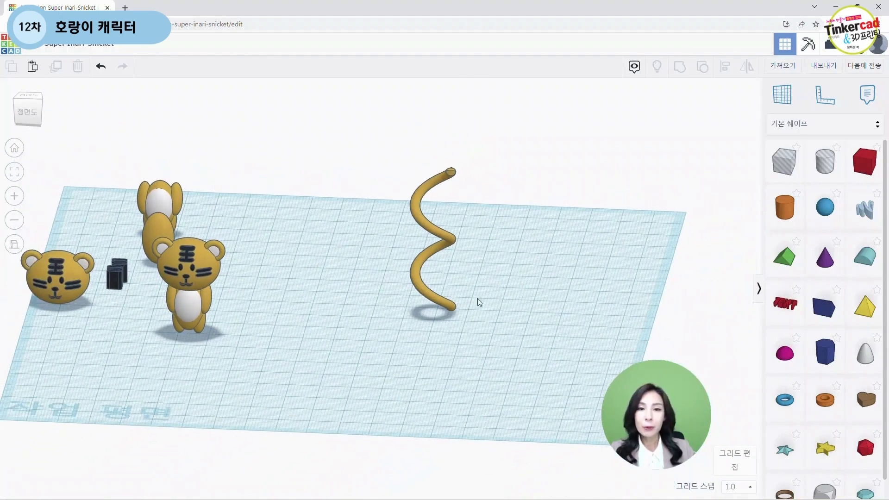
drag(791, 167, 519, 302)
right_drag(344, 338, 351, 292)
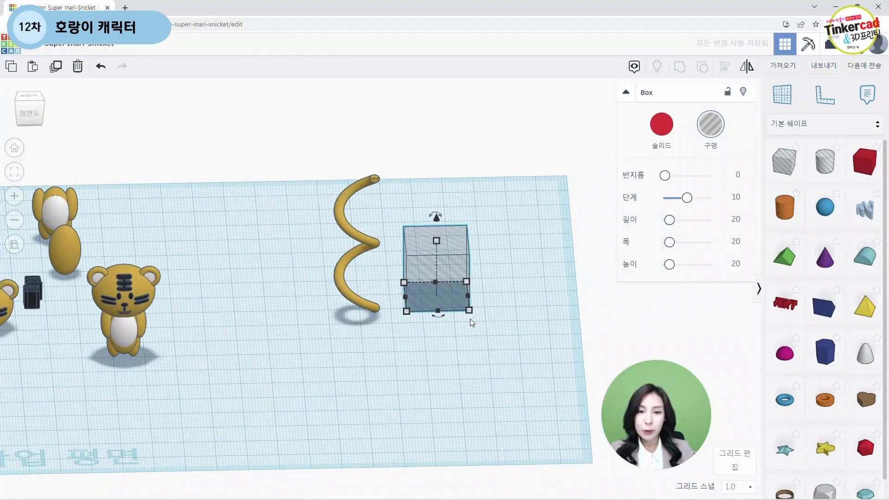
mouse_move(469, 311)
scroll(478, 371, up, 2)
scroll(479, 370, up, 2)
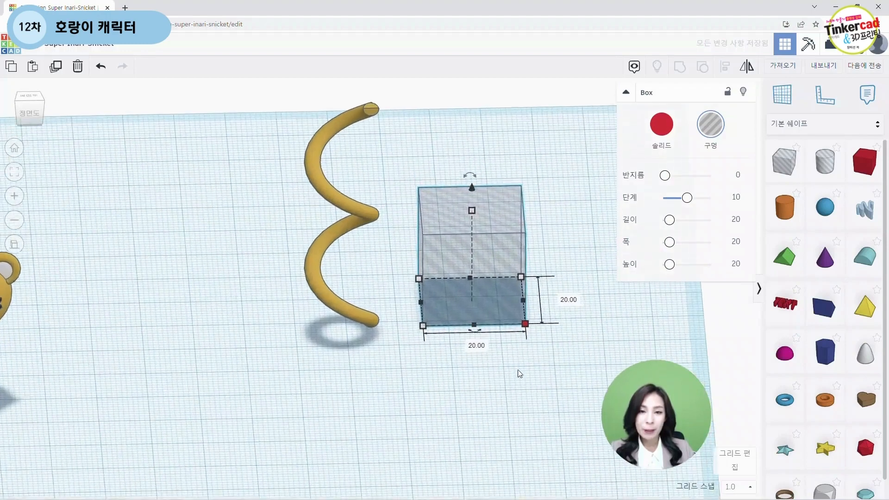
Step: Resize the box hole's footprint to 29 mm by 35 mm
mouse_move(481, 328)
click(433, 346)
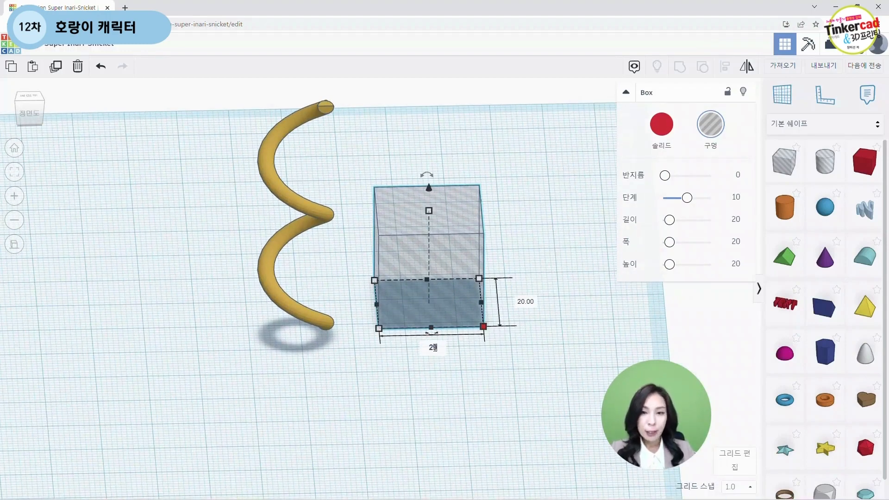
text(29)
key(Return)
click(574, 302)
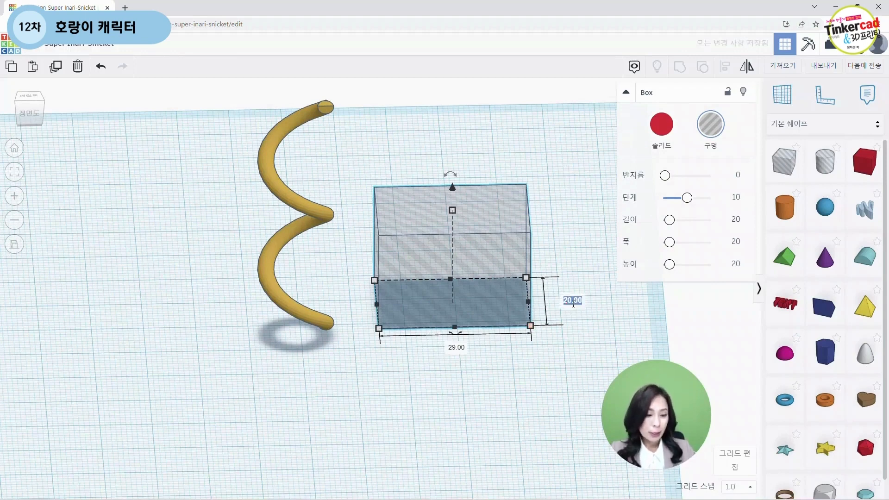
text(35)
key(Return)
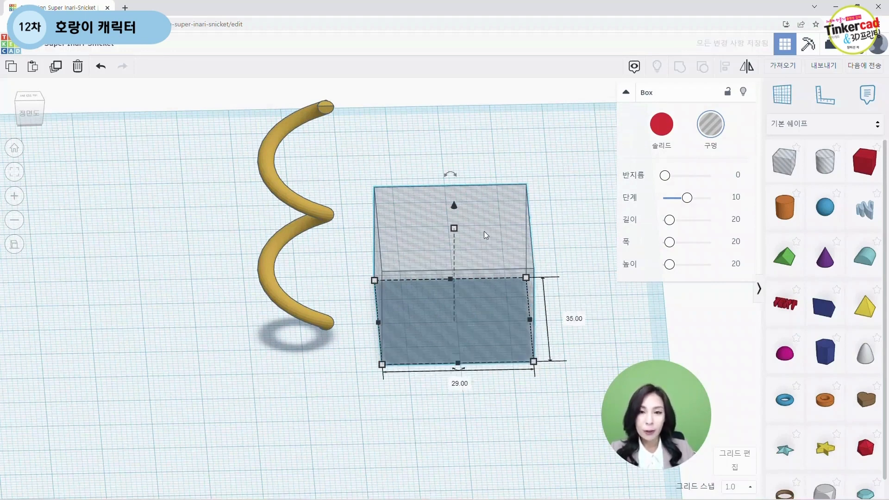
Step: Set the box hole's height to 40 mm
mouse_move(454, 230)
click(503, 276)
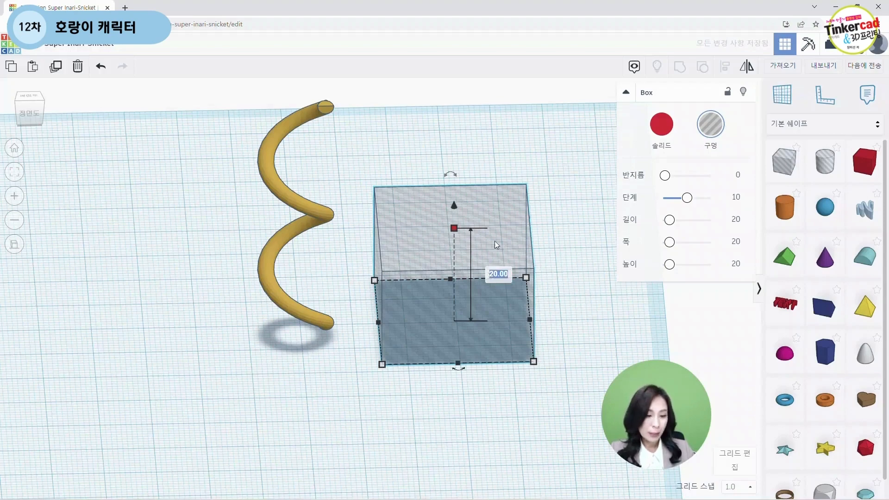
text(40)
key(Return)
Step: Raise the box hole 16 mm above the workplane
right_drag(495, 240, 506, 172)
scroll(506, 172, up, 3)
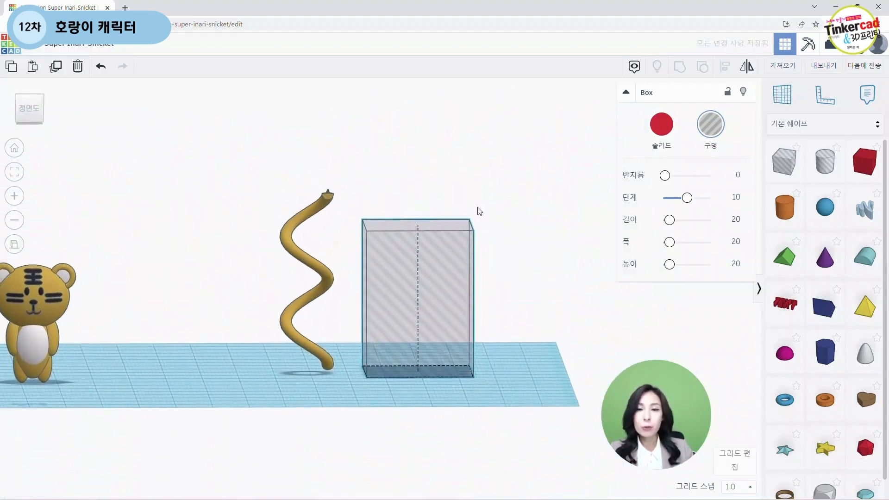
drag(430, 184, 425, 133)
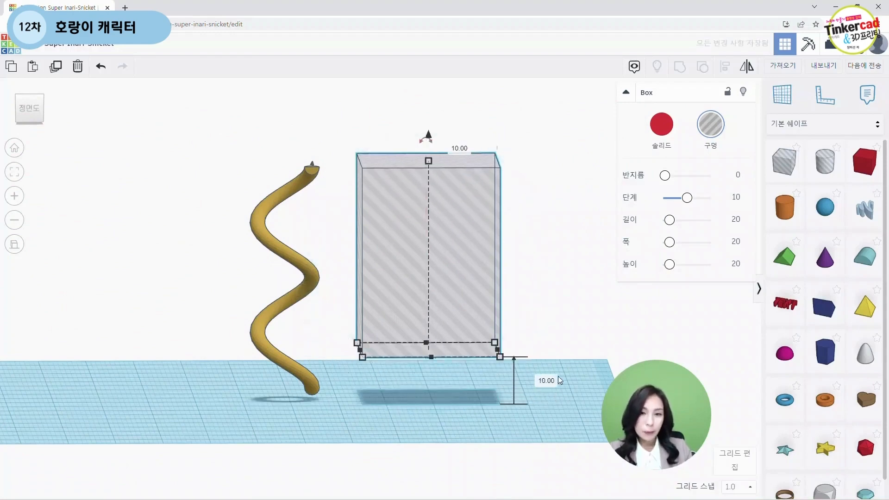
click(543, 379)
text(16)
key(Return)
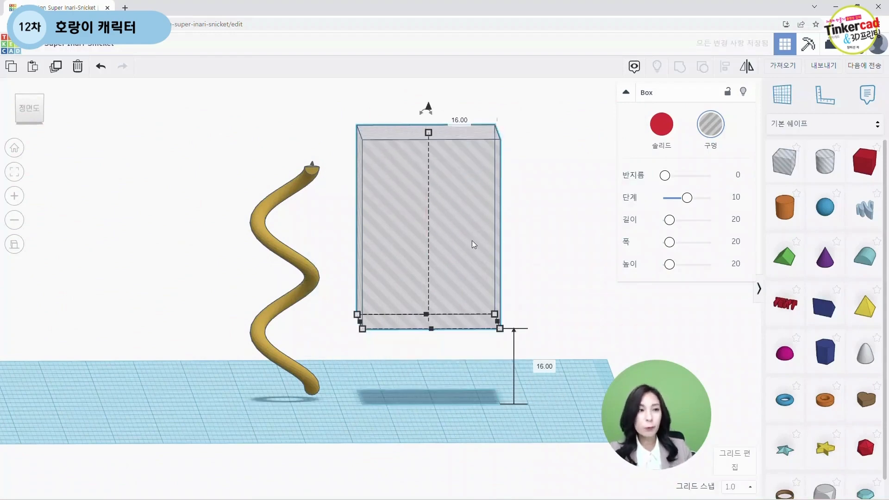
Step: Move the box hole over the spring's upper coils and group them to trim the spring
scroll(437, 296, down, 4)
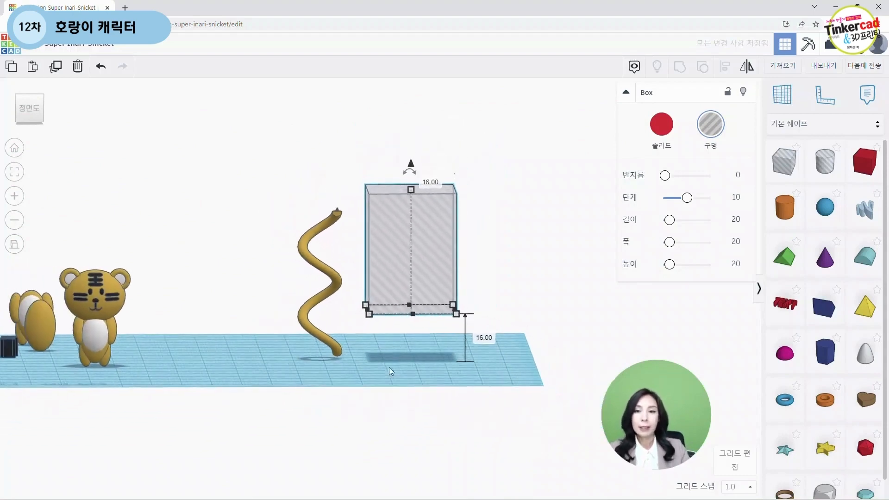
right_drag(390, 372, 384, 419)
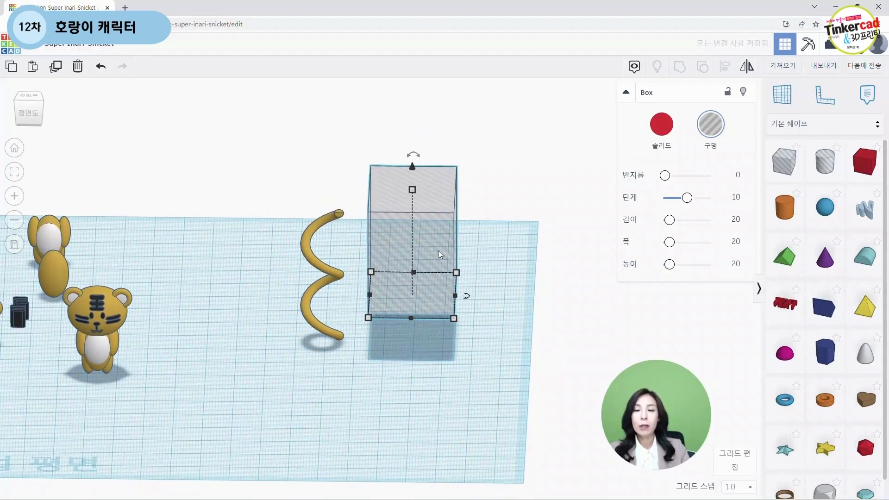
drag(438, 251, 350, 244)
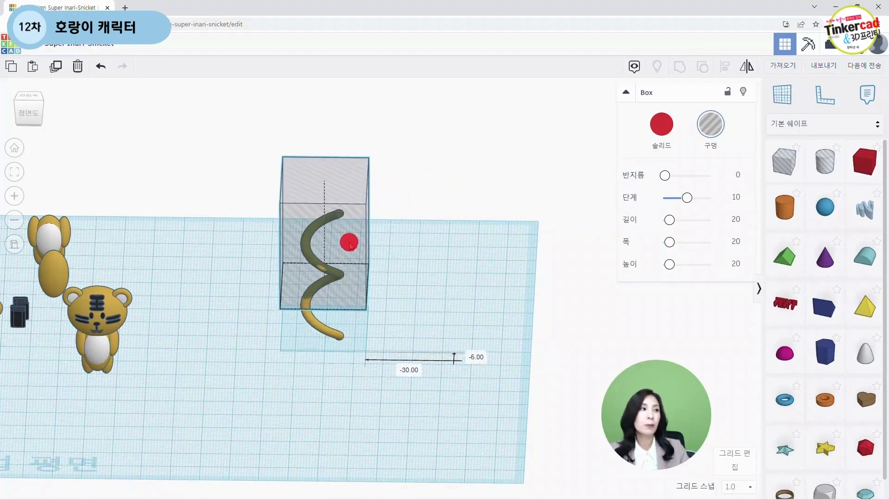
right_drag(403, 264, 454, 268)
right_drag(495, 318, 348, 364)
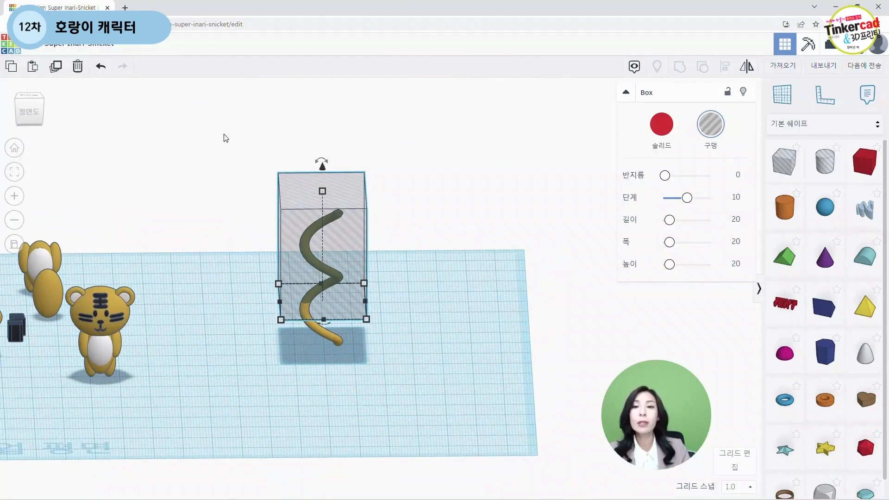
drag(224, 138, 444, 366)
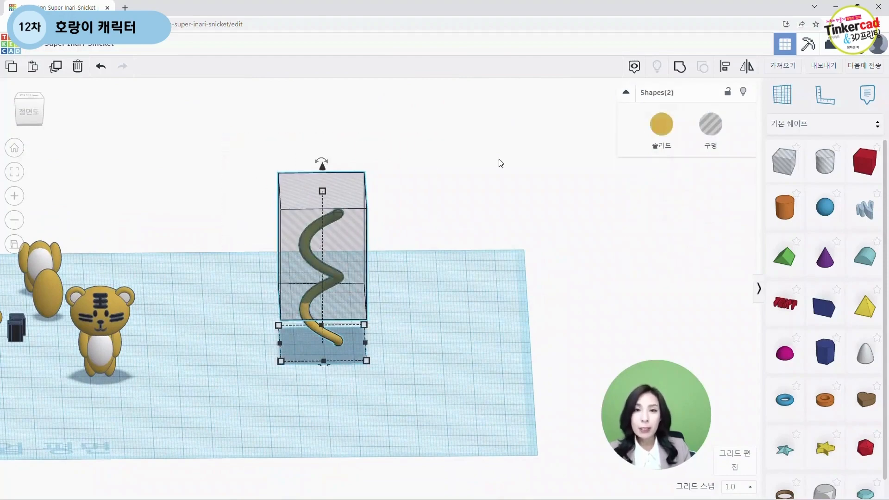
click(681, 68)
Step: Place a new box hole beside the trimmed tail piece and set its width to 17 mm
click(359, 344)
scroll(340, 385, up, 2)
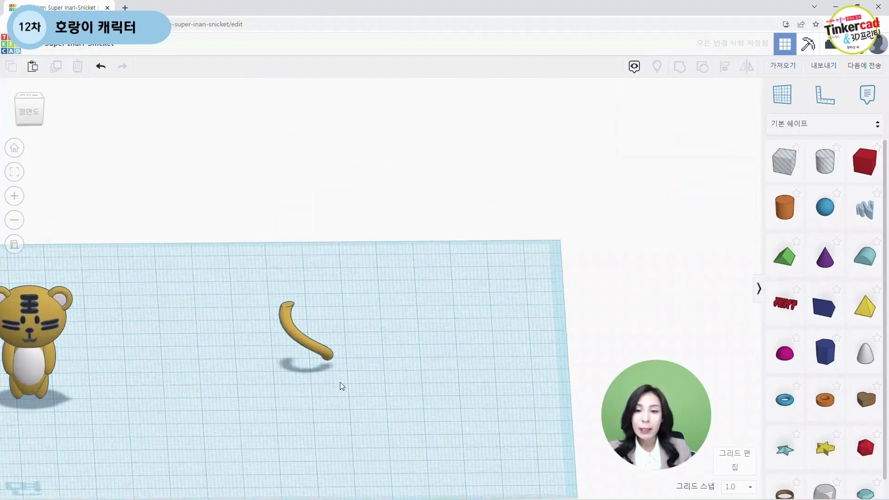
scroll(340, 386, up, 2)
click(315, 372)
scroll(393, 375, up, 2)
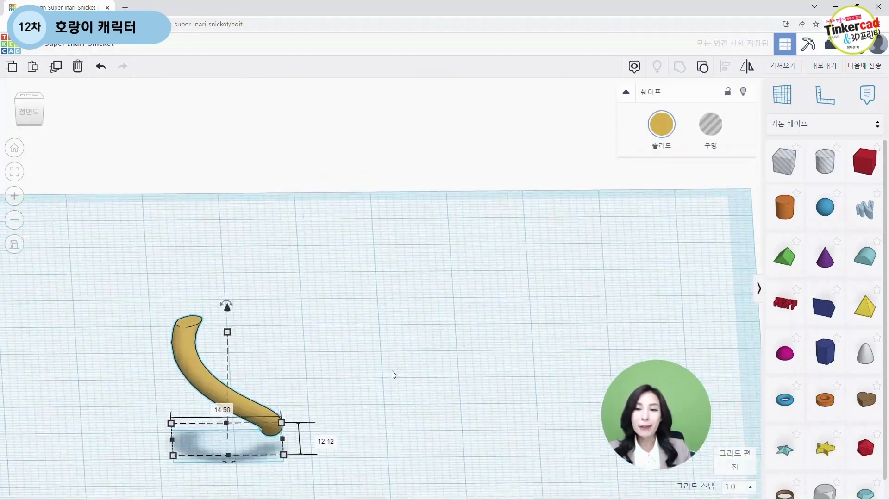
middle_drag(394, 375, 429, 249)
scroll(415, 251, up, 2)
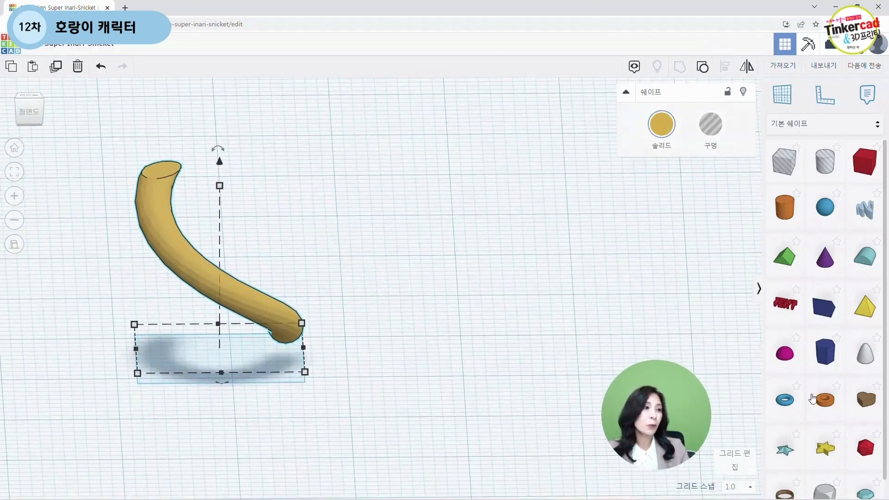
scroll(435, 301, down, 2)
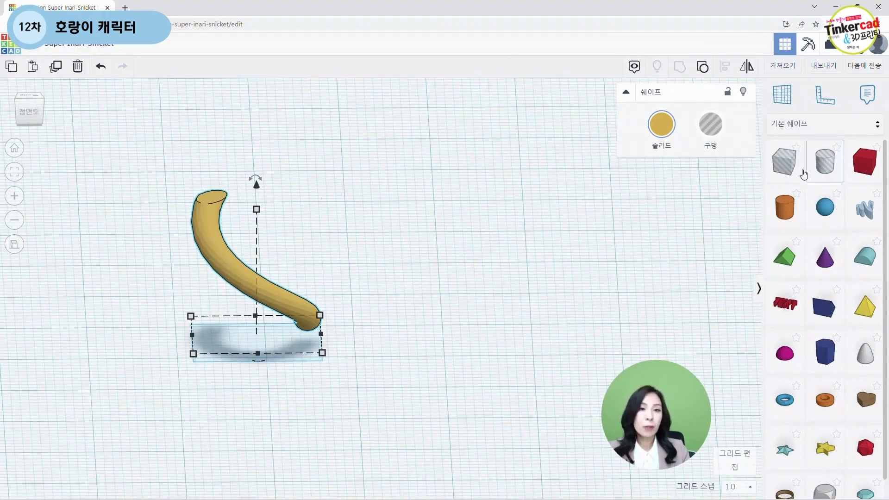
drag(784, 162, 451, 264)
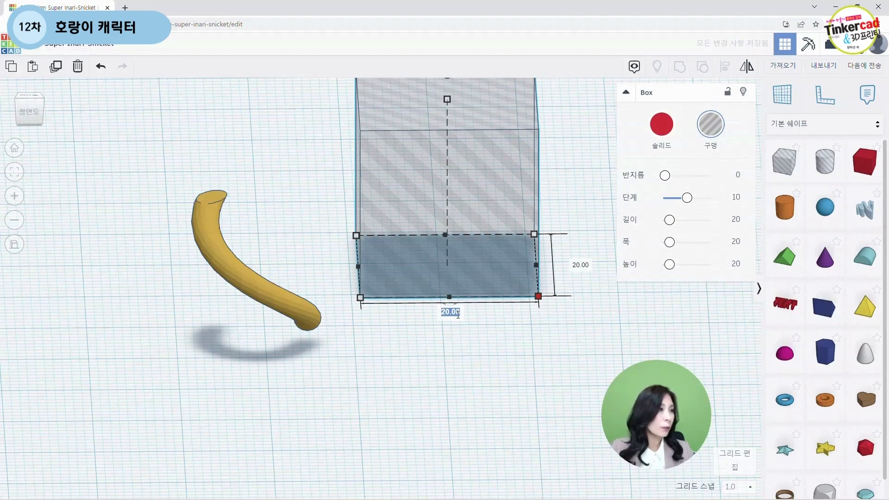
key(Return)
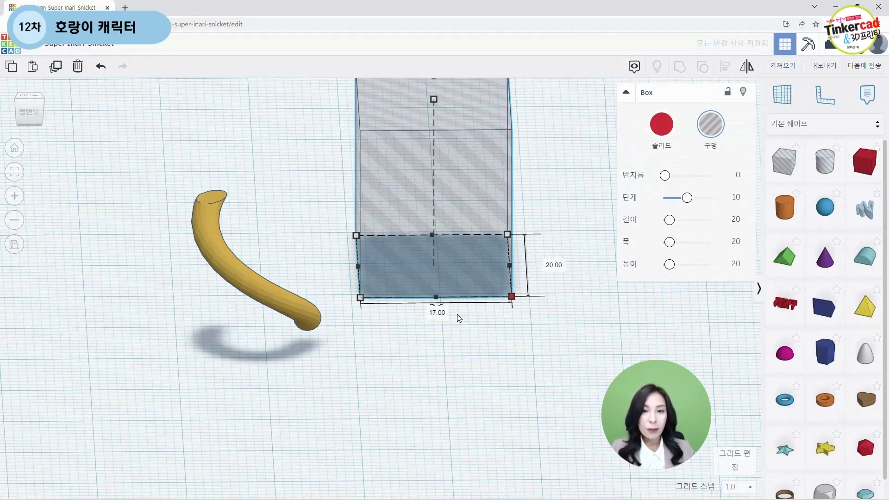
Step: Set the new box hole's length to 17 mm and its height to 13.5 mm
click(555, 265)
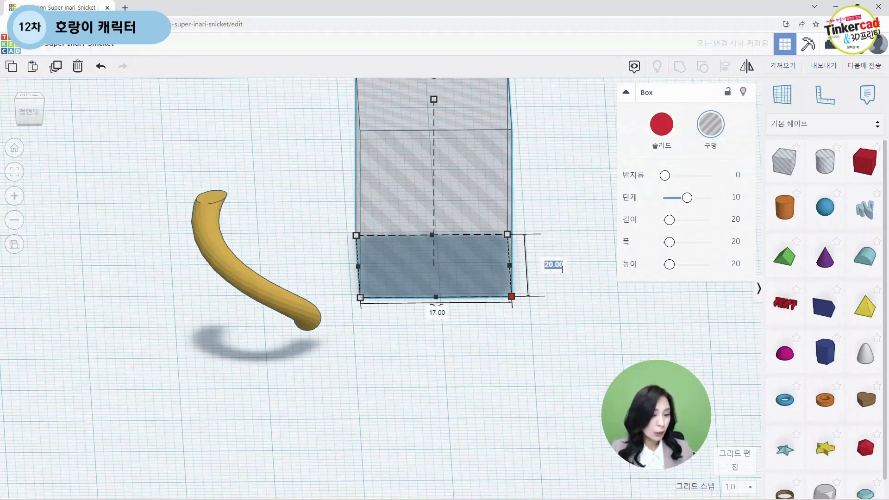
text(17)
key(Return)
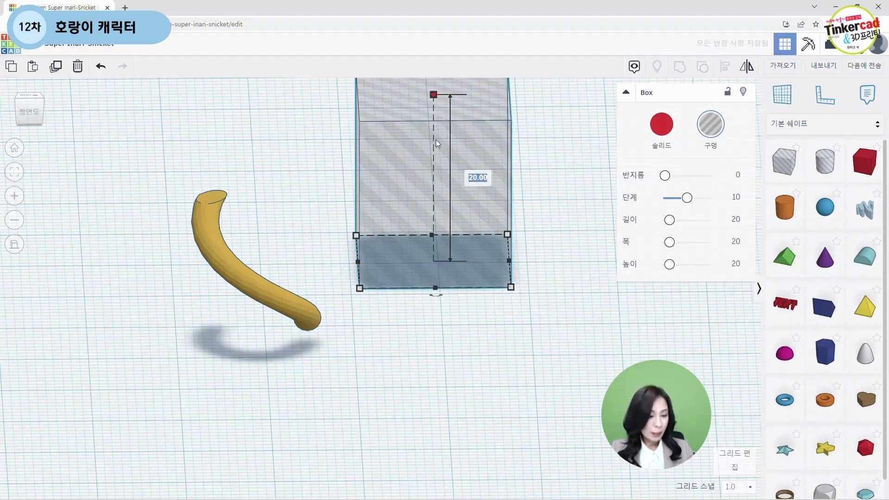
text(13.5)
key(Return)
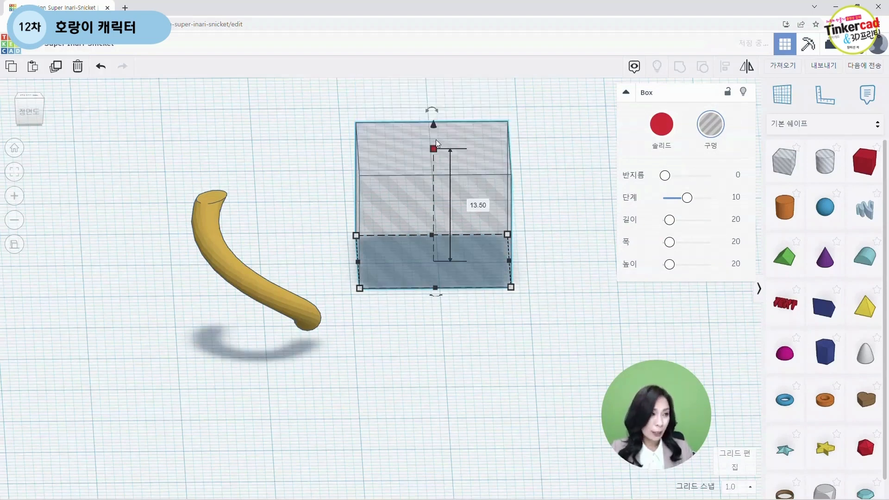
Step: Select the tail piece together with the box hole and paste a duplicate of both
scroll(401, 333, down, 3)
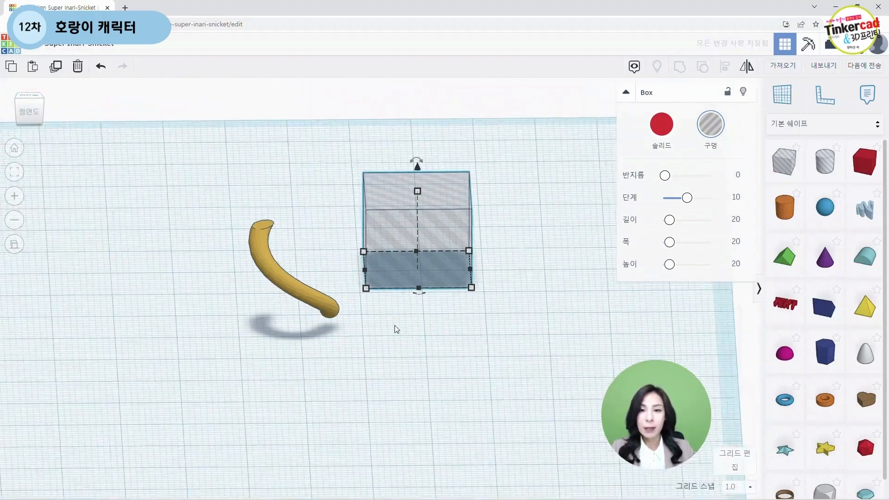
click(316, 295)
click(443, 263)
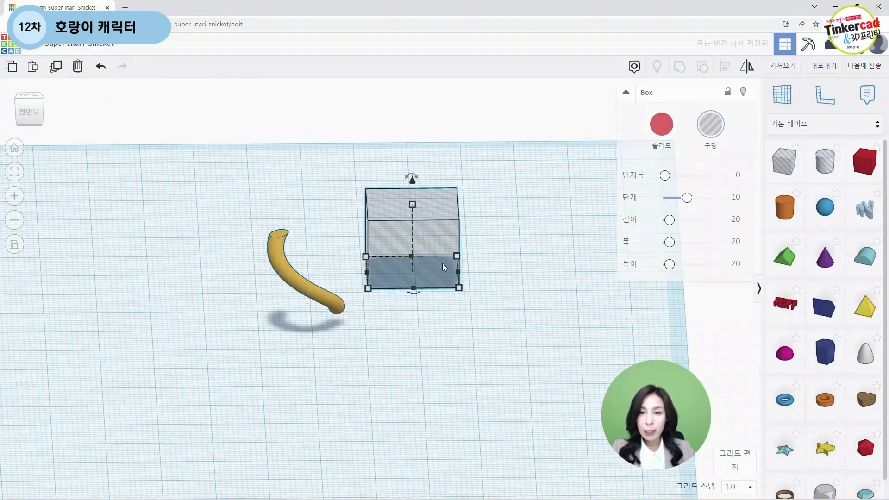
shift+click(333, 302)
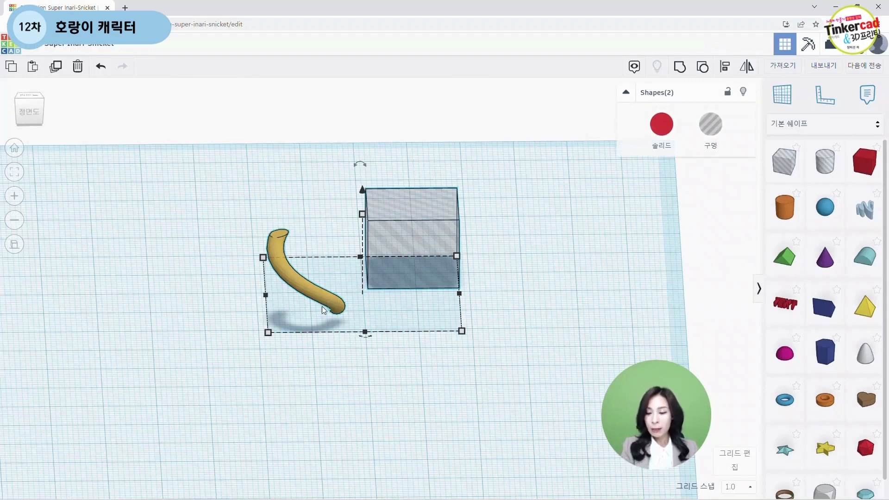
key(ctrl+v)
click(349, 365)
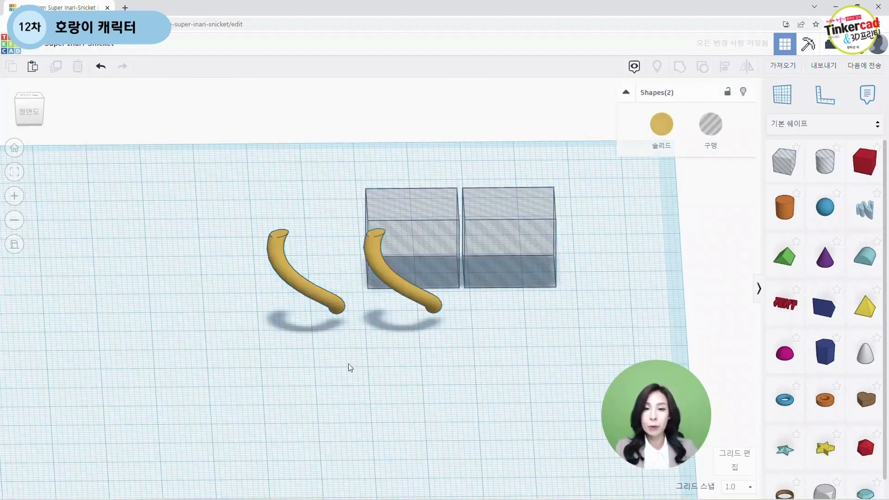
Step: Spread the two tail pieces apart by moving them to the left
drag(305, 291, 211, 292)
drag(407, 291, 297, 299)
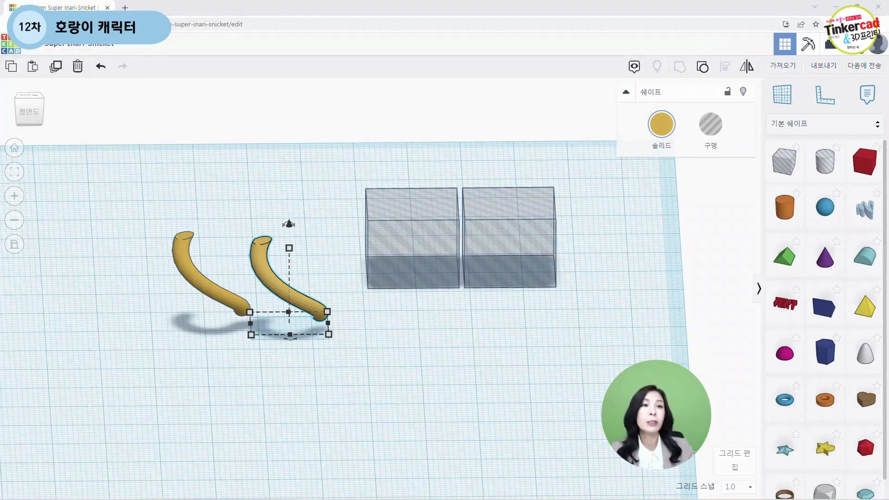
scroll(431, 349, up, 3)
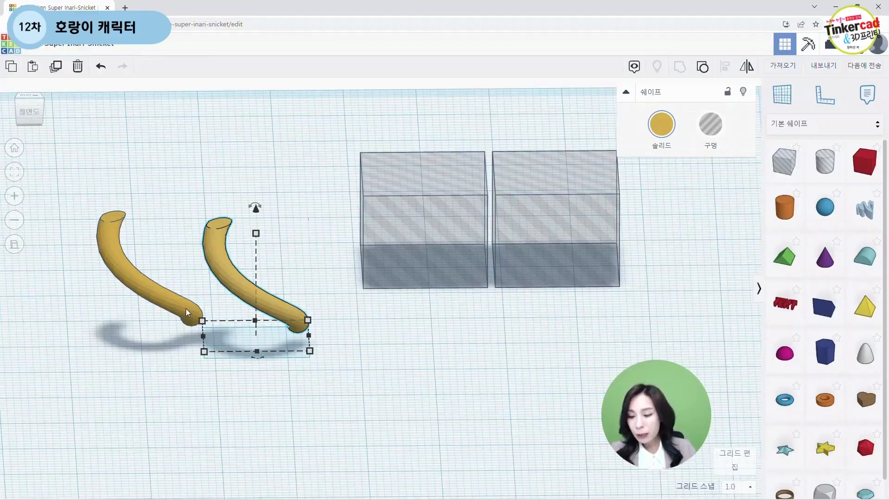
key(ctrl+1)
click(149, 294)
mouse_move(164, 282)
mouse_down()
mouse_move(105, 333)
mouse_move(158, 269)
mouse_up()
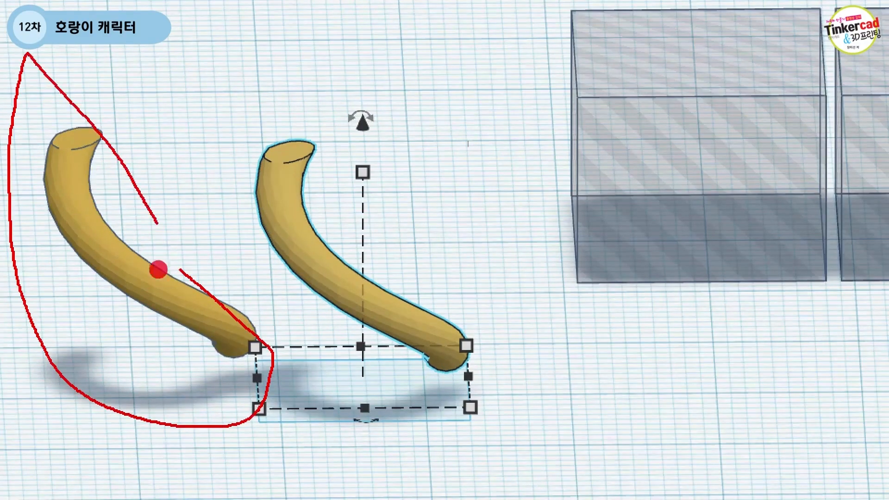
key(Escape)
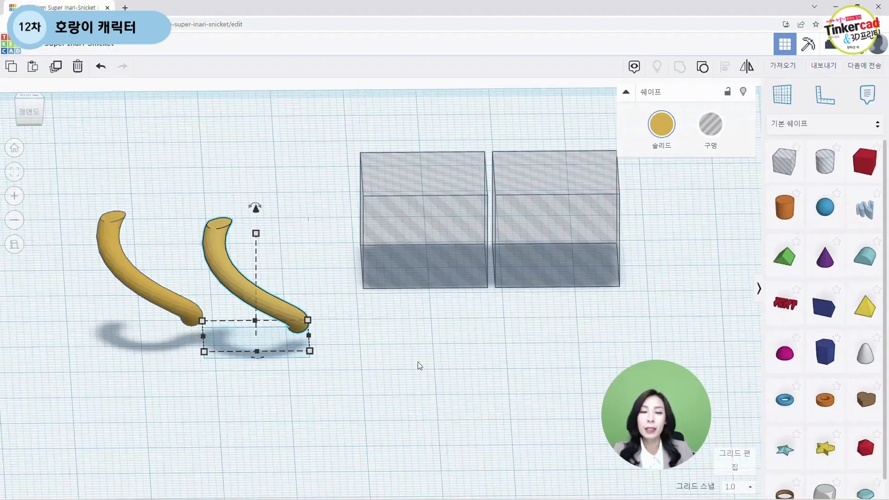
Step: Raise the first box hole 13.5 mm above the workplane
scroll(377, 372, up, 2)
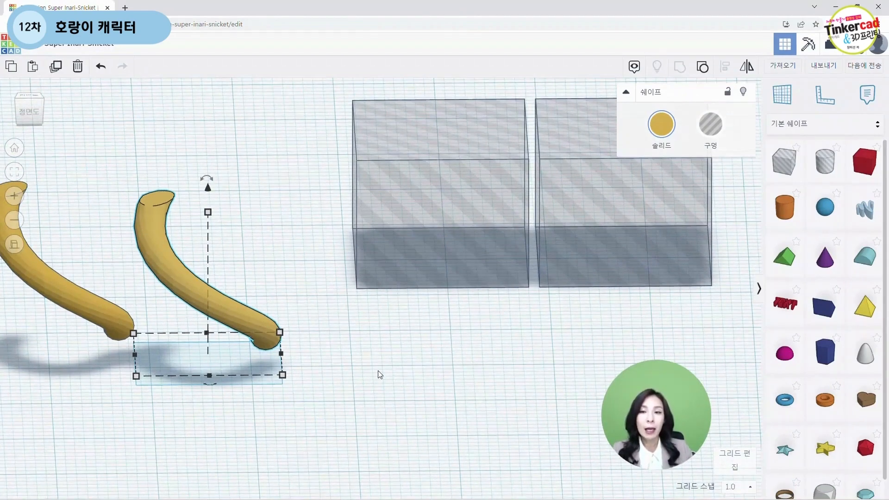
scroll(380, 374, down, 2)
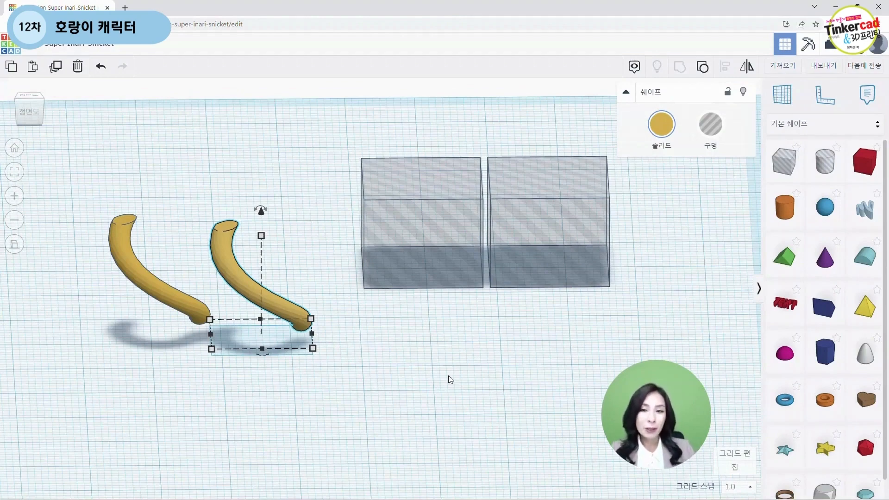
scroll(448, 376, down, 2)
scroll(435, 377, up, 3)
click(410, 274)
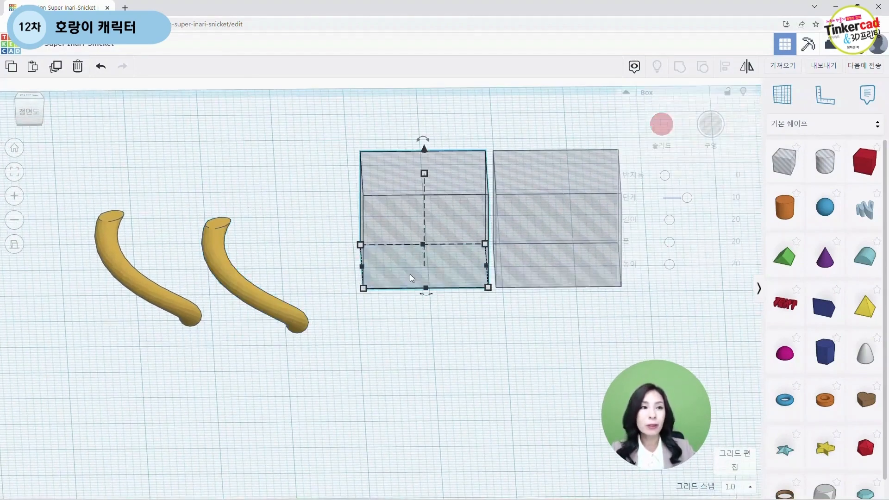
right_drag(416, 342, 424, 215)
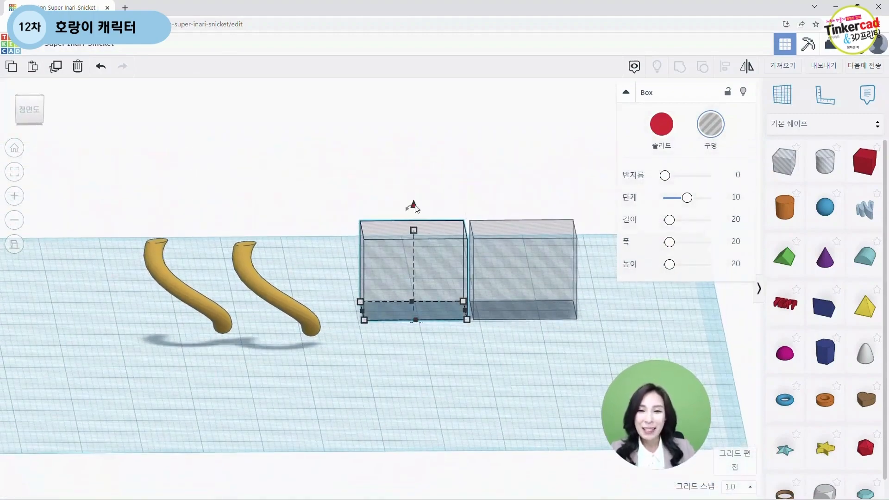
click(413, 205)
drag(414, 205, 427, 118)
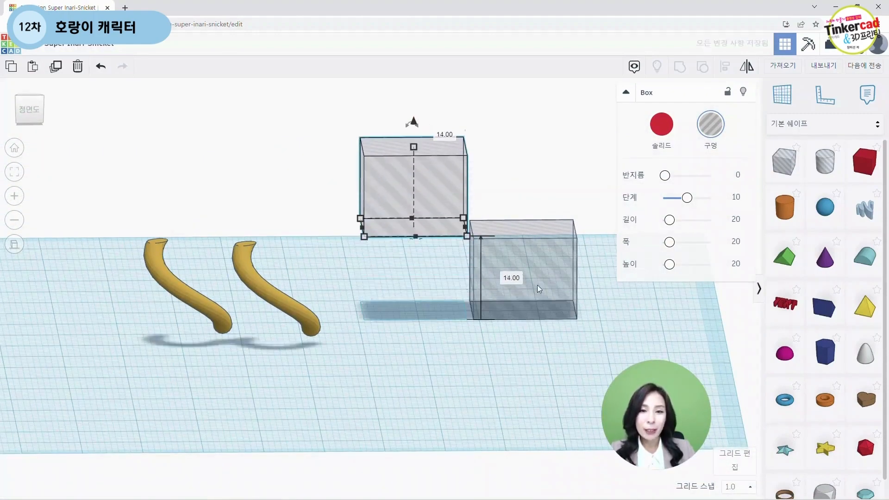
text(13.5)
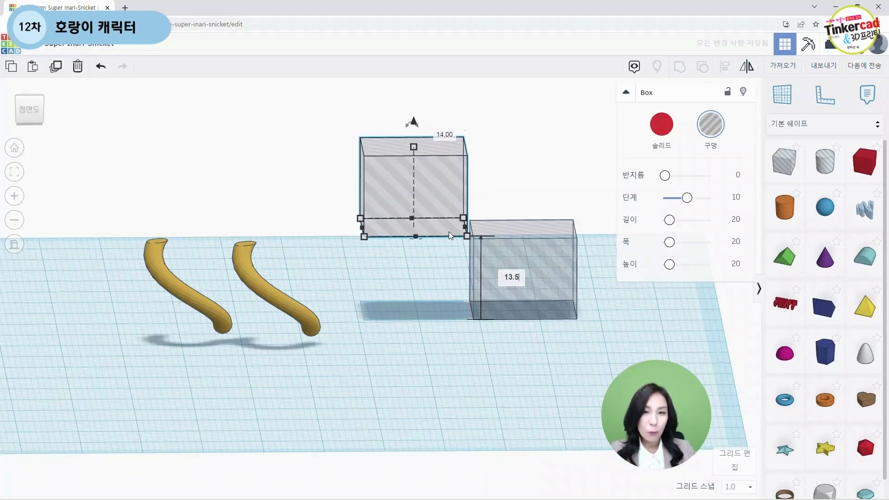
key(Return)
Step: Position the raised box hole over the first tail piece and the other box hole over the second, grouping the first pair
drag(424, 231, 129, 232)
drag(260, 279, 374, 269)
right_drag(244, 374, 227, 385)
middle_drag(119, 339, 164, 324)
right_drag(164, 324, 218, 407)
drag(152, 194, 179, 198)
right_drag(179, 198, 259, 278)
right_drag(587, 310, 560, 288)
drag(560, 288, 429, 322)
right_drag(428, 322, 343, 352)
drag(223, 213, 301, 315)
click(679, 66)
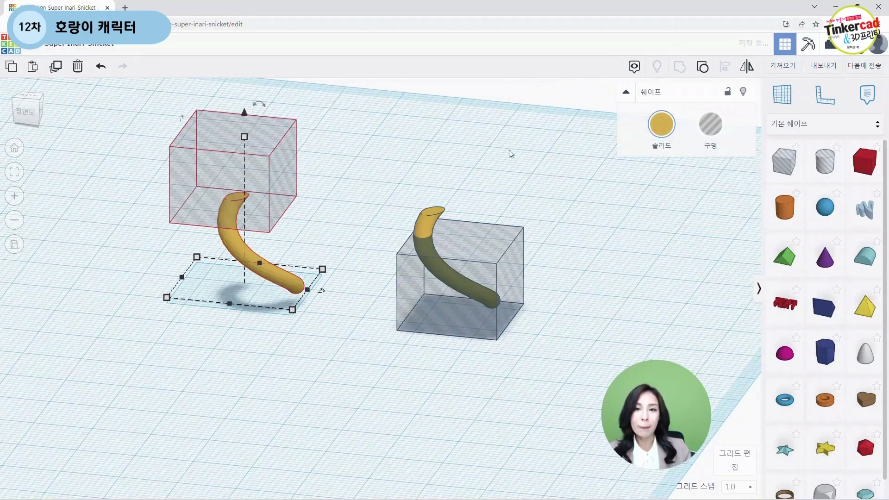
Step: Select the second tail piece with its box hole and group them
click(402, 179)
drag(366, 157, 533, 352)
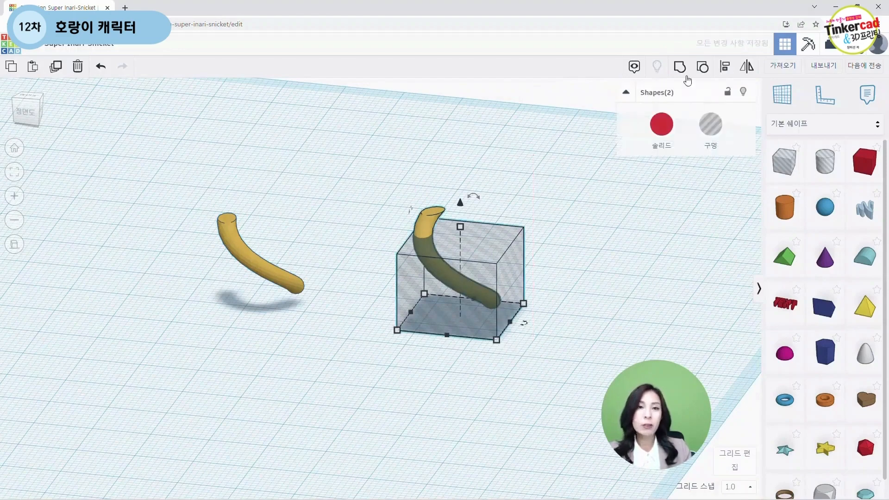
click(679, 66)
click(609, 198)
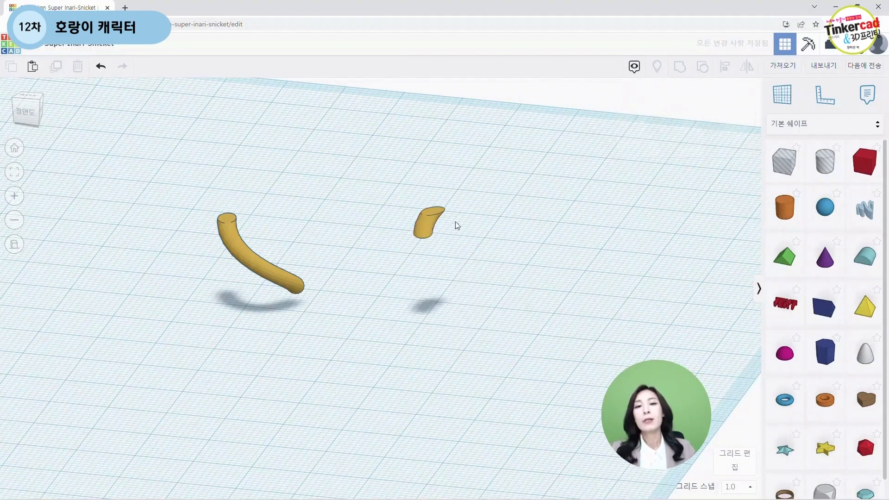
Step: Color the short tail tip piece solid black
click(417, 232)
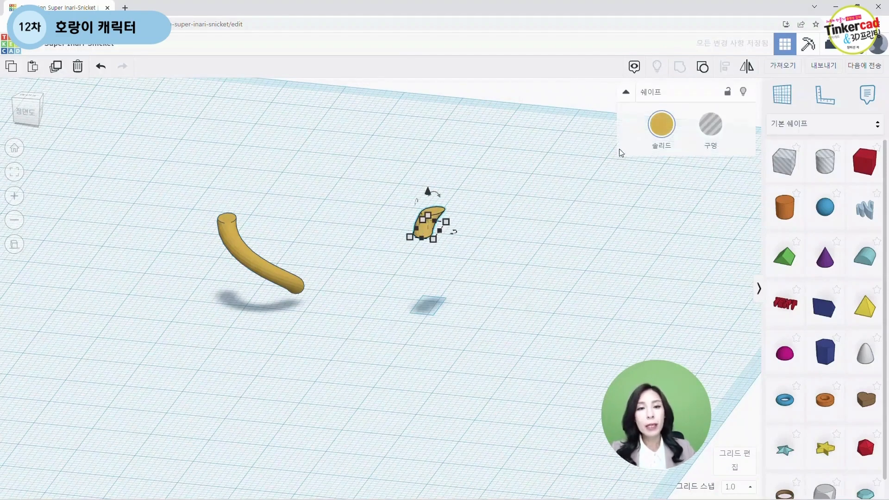
click(661, 124)
click(832, 220)
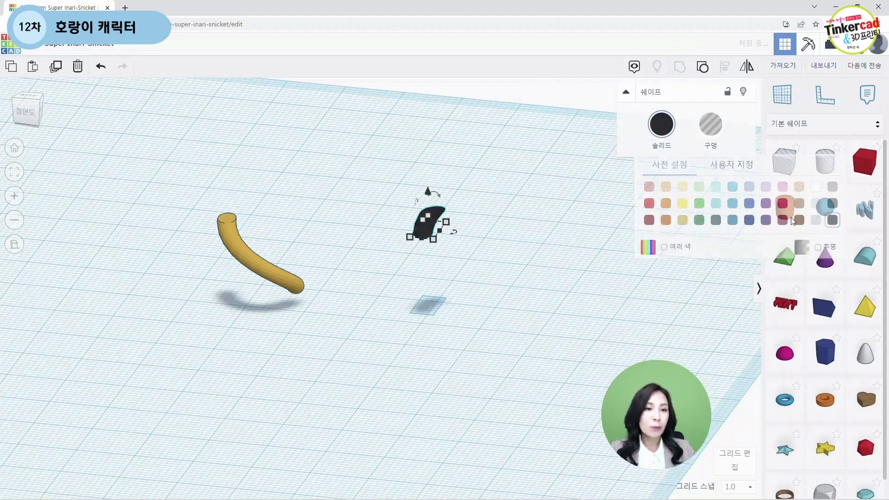
Step: Move the long tail piece over to meet the black tip
click(405, 321)
click(277, 285)
drag(277, 285, 470, 301)
scroll(460, 379, up, 5)
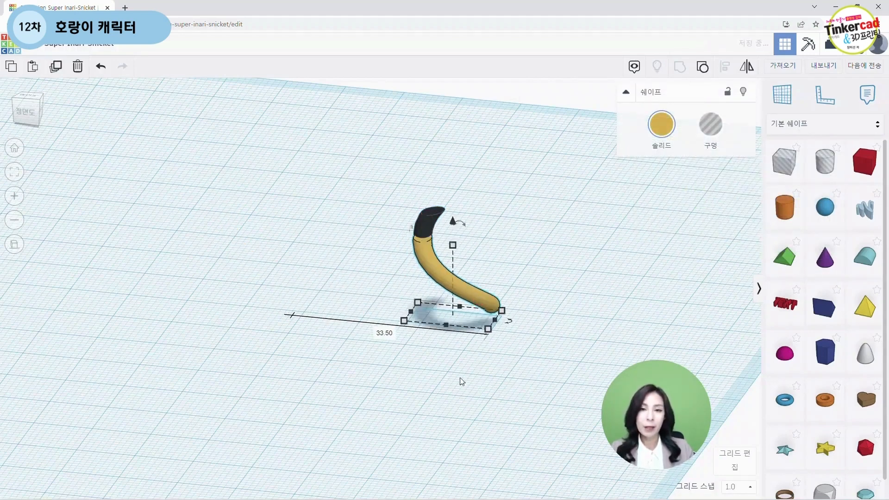
Step: Nudge the black tip onto the upper end of the long tail piece
right_drag(479, 413, 515, 374)
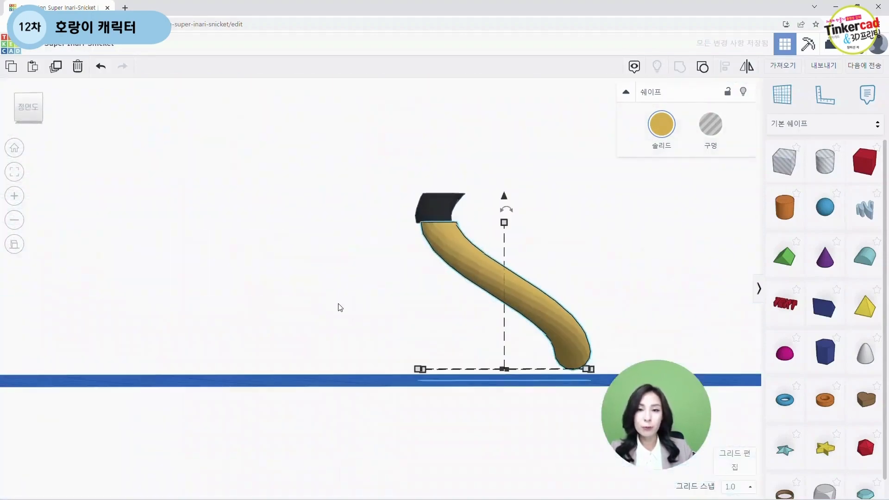
middle_drag(338, 304, 218, 325)
right_drag(211, 325, 397, 264)
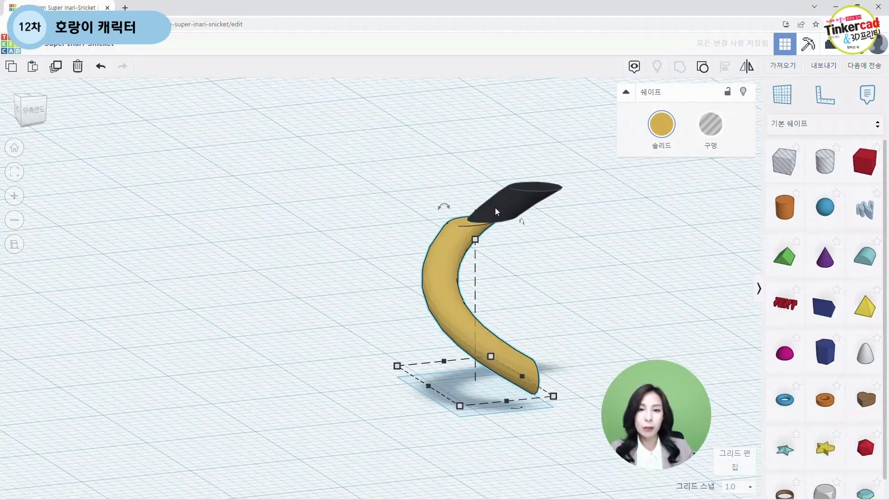
click(495, 207)
drag(499, 206, 472, 221)
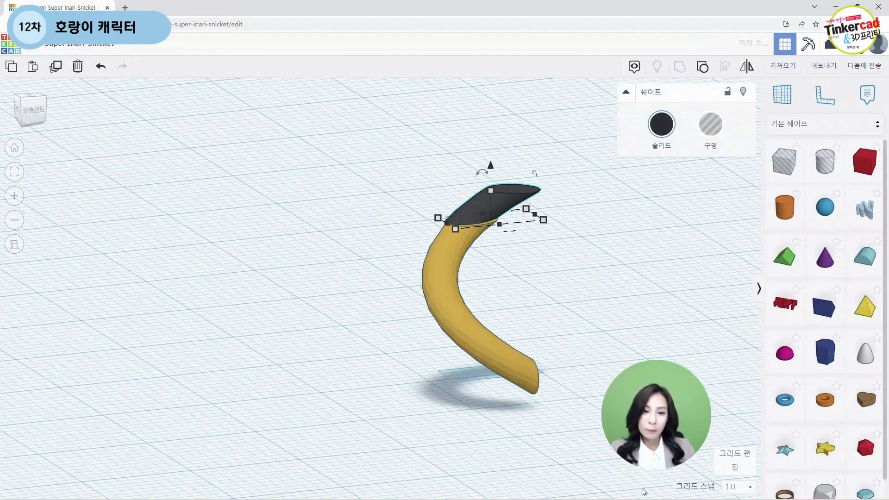
Step: Set the grid snap to 0.1 mm
click(727, 491)
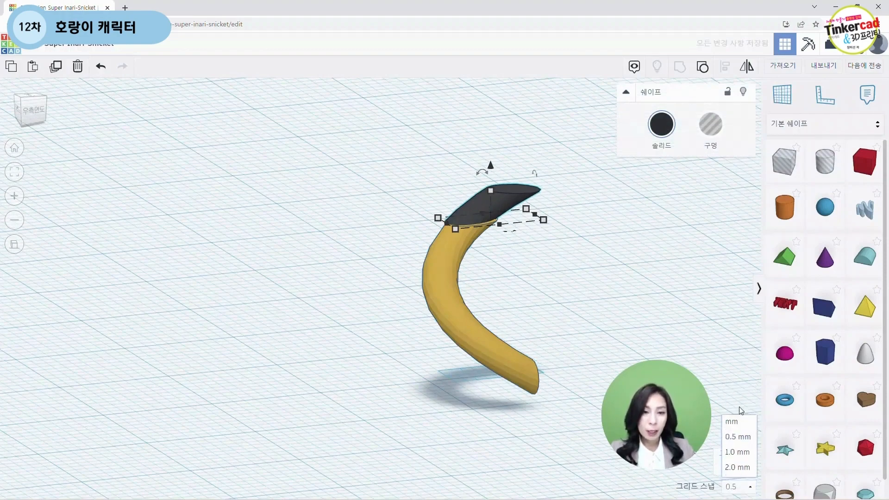
click(738, 407)
click(394, 416)
right_drag(393, 415, 546, 463)
right_click(735, 344)
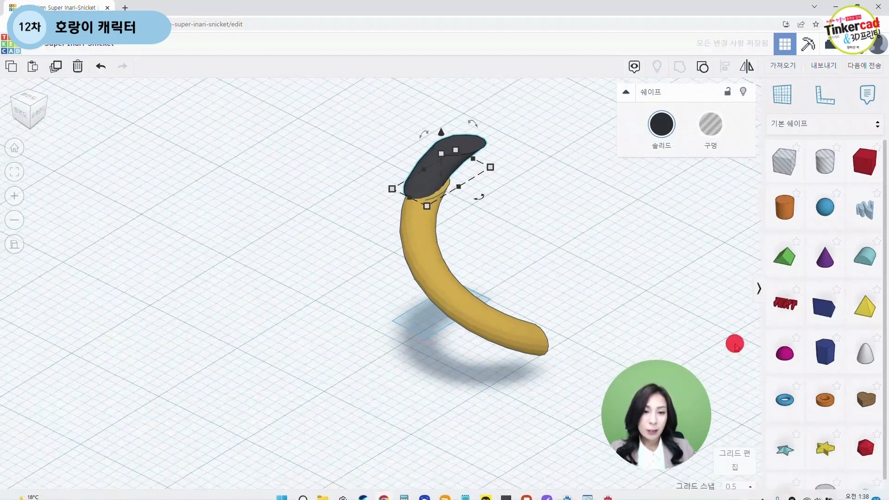
click(737, 490)
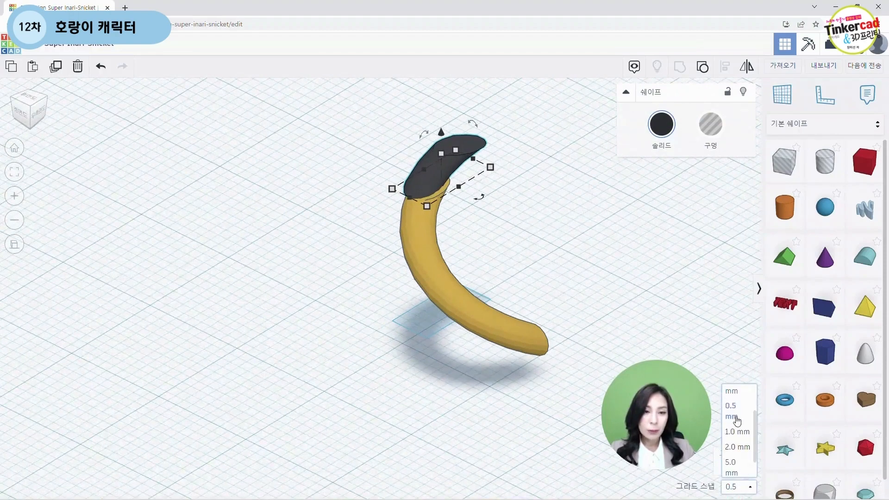
Step: Shift the black tip slightly so it lines up with the end of the tail
click(178, 320)
right_drag(178, 321, 302, 394)
middle_drag(259, 264, 228, 386)
click(298, 299)
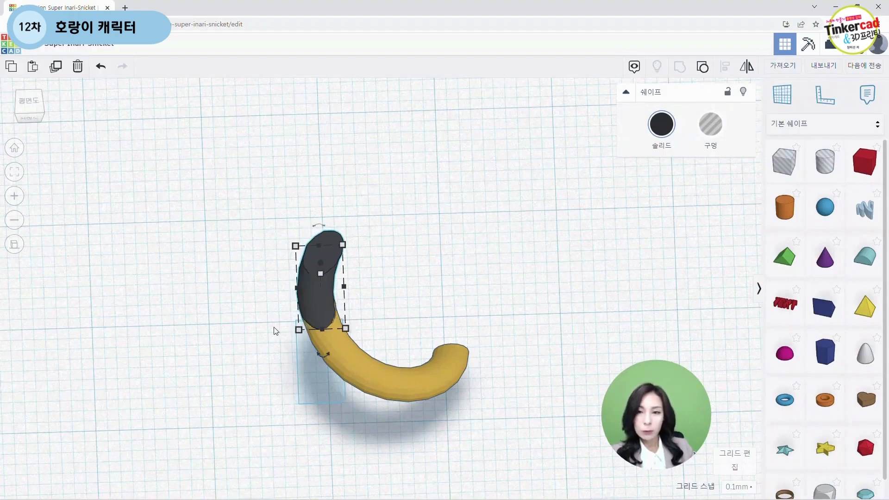
scroll(295, 355, up, 3)
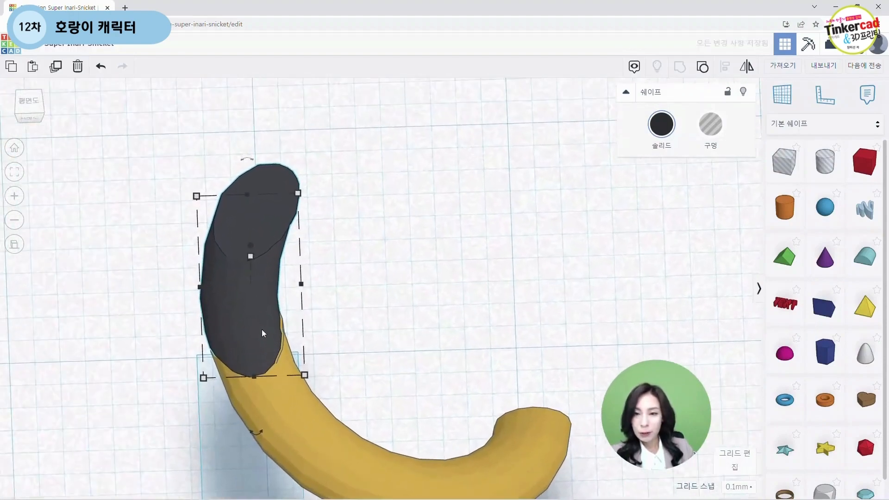
right_drag(248, 336, 305, 327)
scroll(305, 327, down, 2)
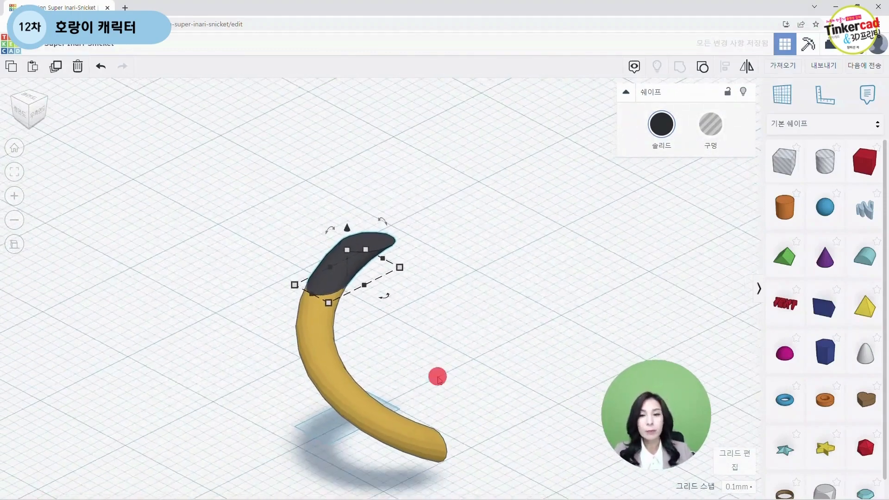
Step: Select both tail pieces and group them
right_drag(437, 376, 387, 371)
drag(247, 231, 449, 438)
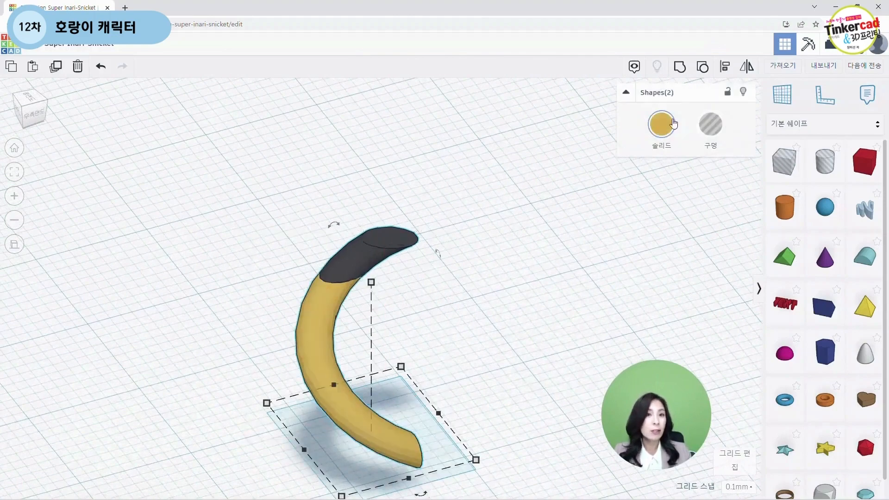
click(684, 69)
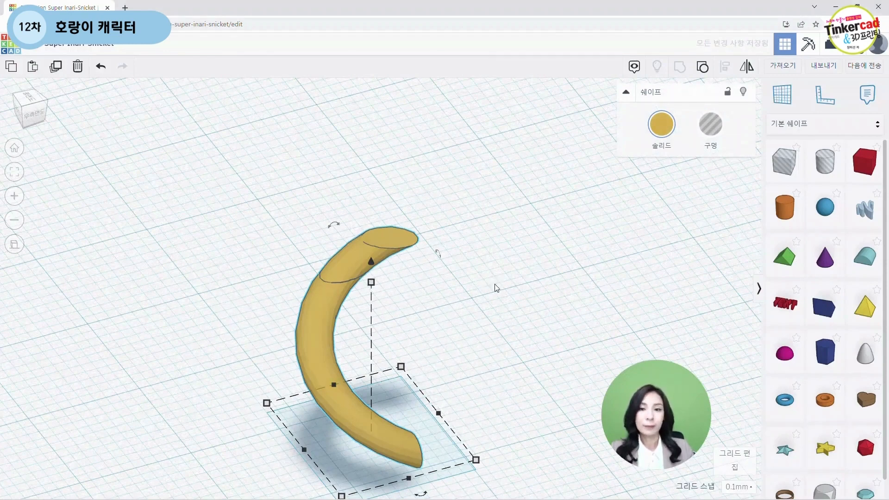
Step: Enable multiple colors on the grouped tail so the black tip shows again
click(663, 125)
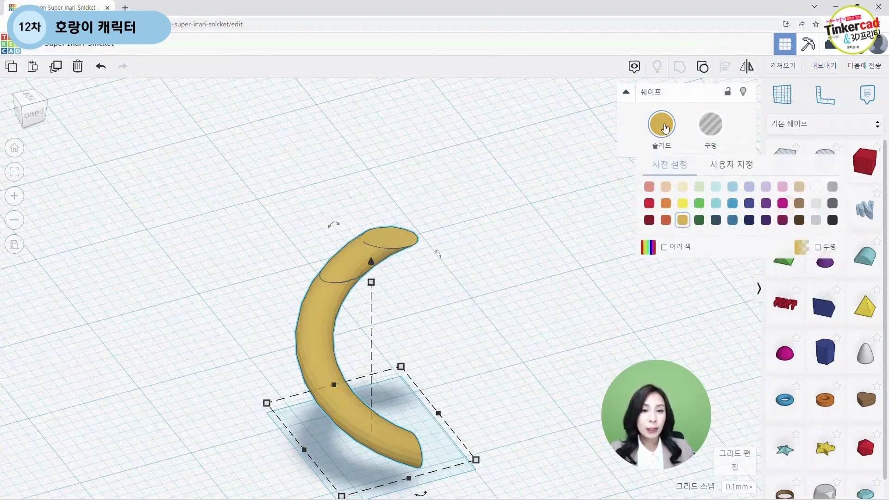
click(665, 247)
click(494, 307)
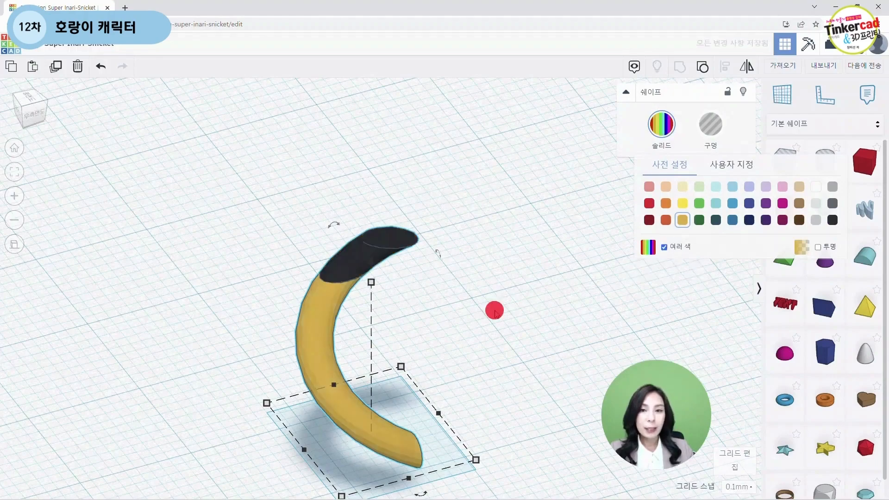
Step: Move the tail next to the back of the tiger body
right_drag(500, 318, 101, 247)
scroll(440, 335, down, 3)
scroll(444, 337, down, 5)
click(101, 248)
key(f)
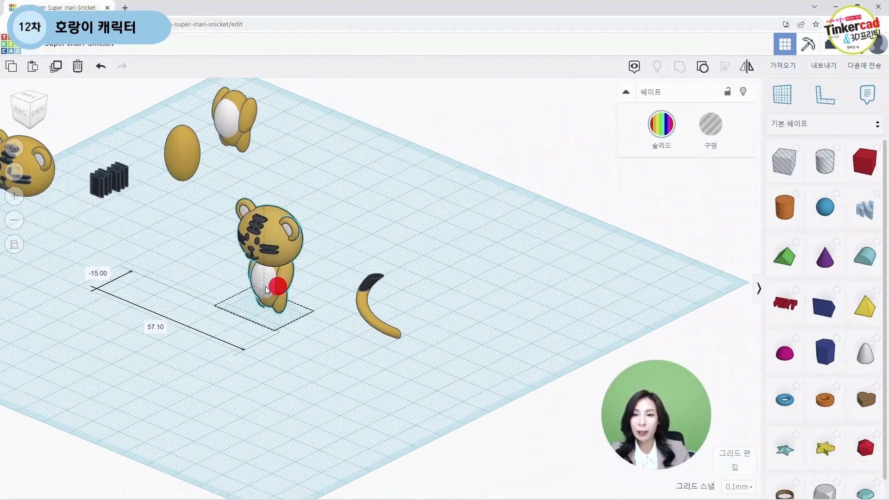
right_drag(452, 313, 397, 319)
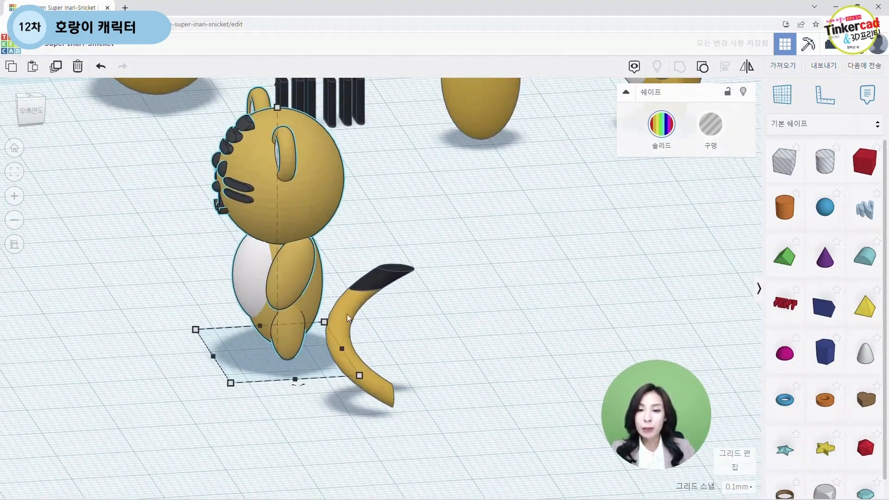
drag(344, 315, 375, 293)
right_drag(298, 387, 445, 428)
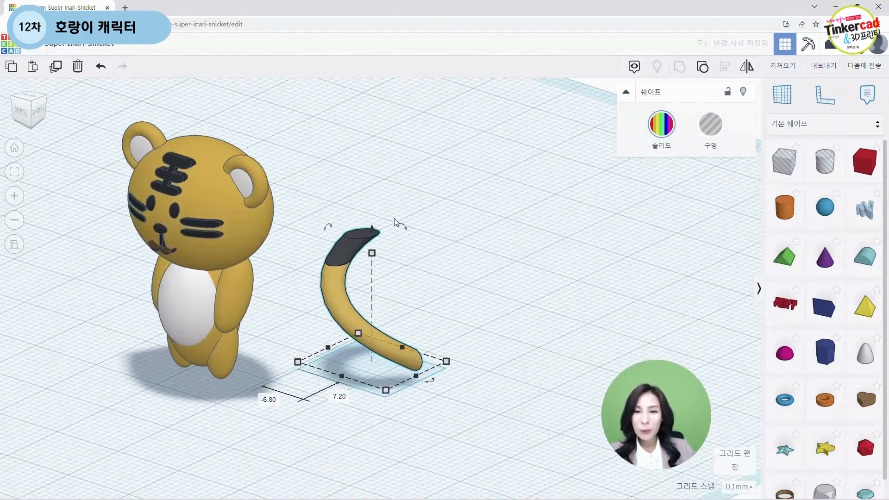
mouse_move(401, 226)
mouse_down()
mouse_move(441, 255)
mouse_move(401, 213)
mouse_move(437, 274)
mouse_move(434, 339)
mouse_move(437, 274)
mouse_move(408, 235)
mouse_up()
right_drag(495, 298, 404, 274)
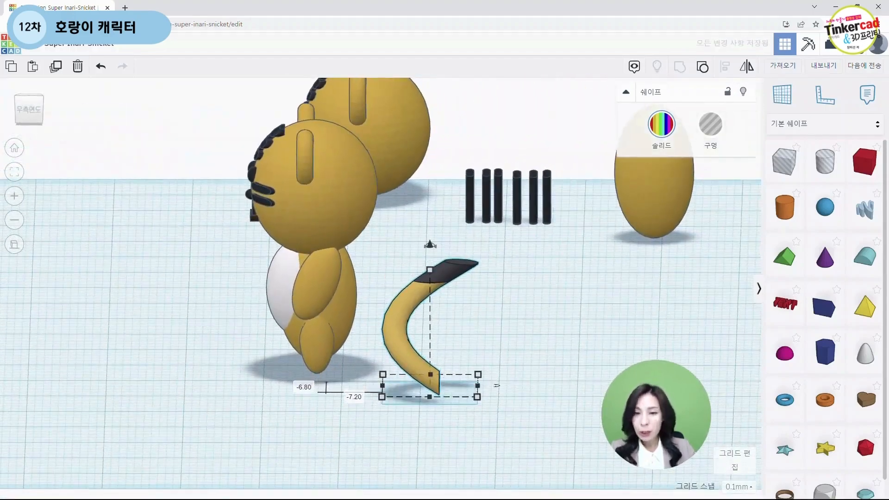
key(ctrl+1)
click(443, 384)
drag(472, 375, 455, 372)
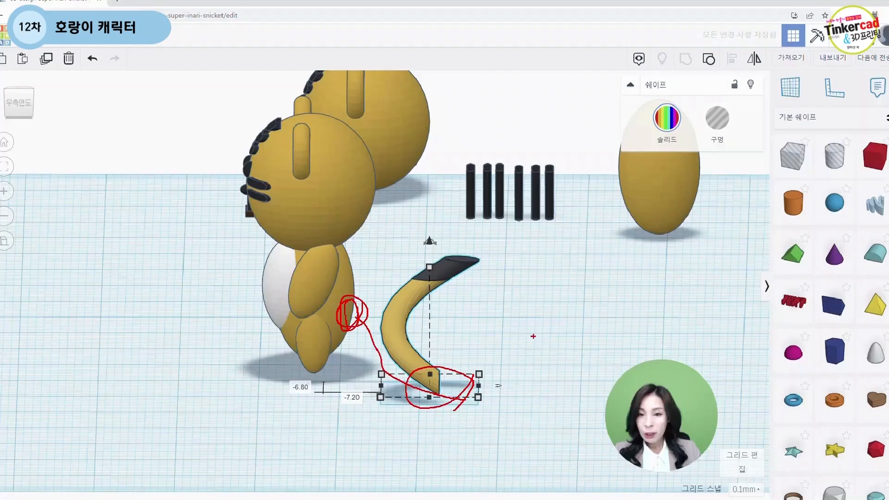
key(Escape)
Step: Rotate the tail around its vertical axis
right_drag(648, 311, 736, 403)
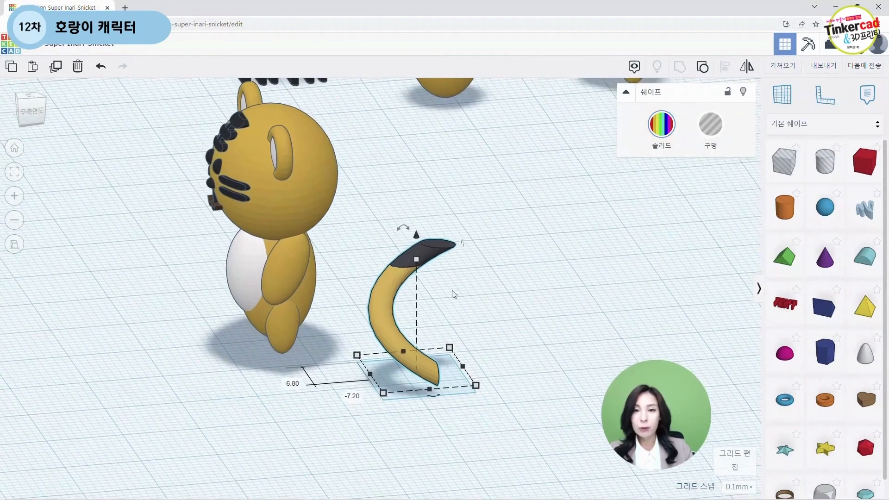
drag(411, 233, 461, 293)
click(512, 339)
right_drag(503, 359, 289, 356)
Step: Select the tiger and the tail and center-align them with the Align tool
drag(322, 260, 482, 381)
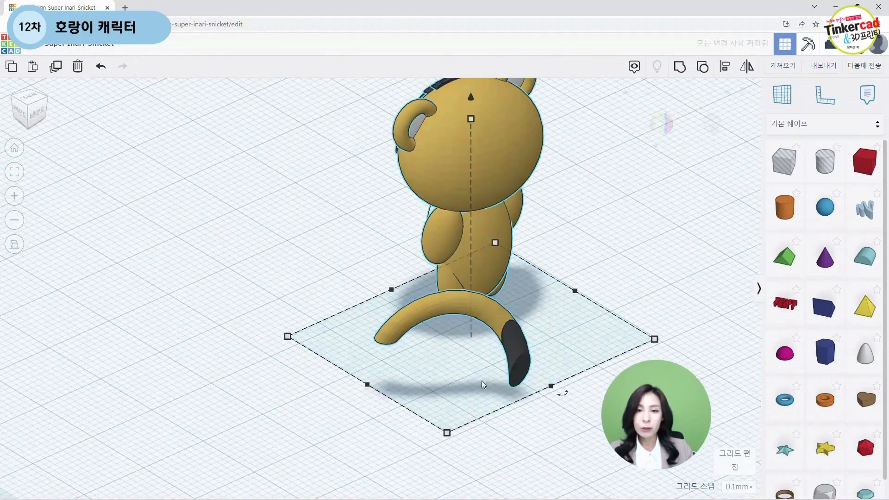
click(726, 73)
click(558, 391)
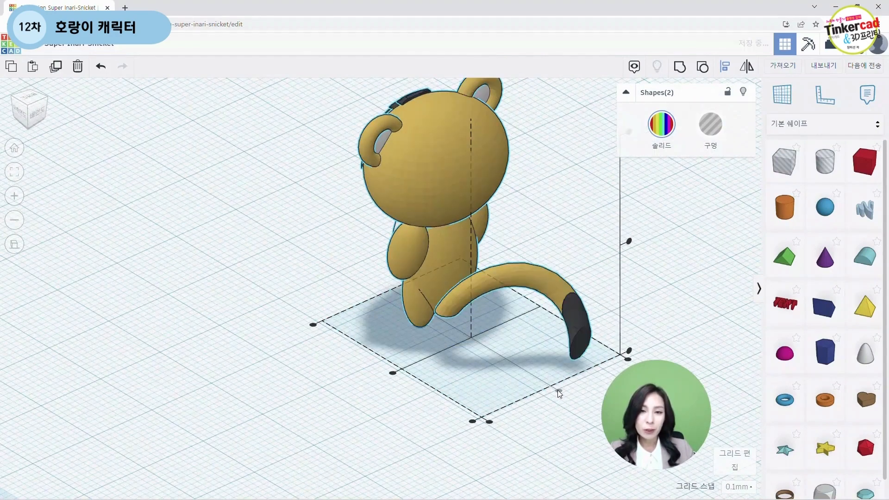
click(392, 372)
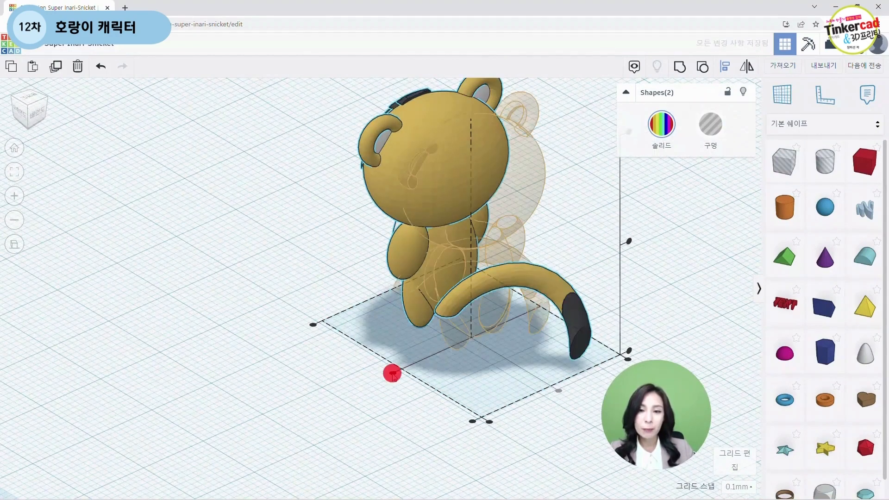
click(381, 423)
Step: Move the tail behind the tiger's back
right_drag(381, 423, 531, 413)
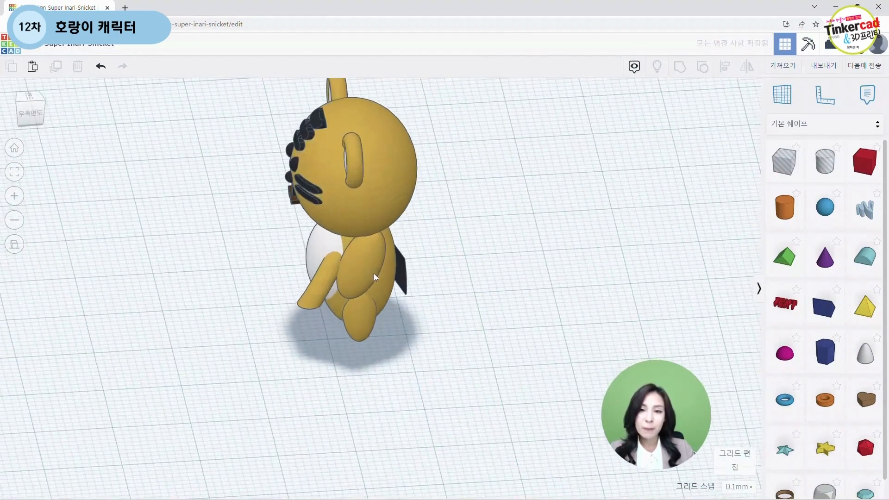
click(374, 278)
right_drag(376, 277, 517, 292)
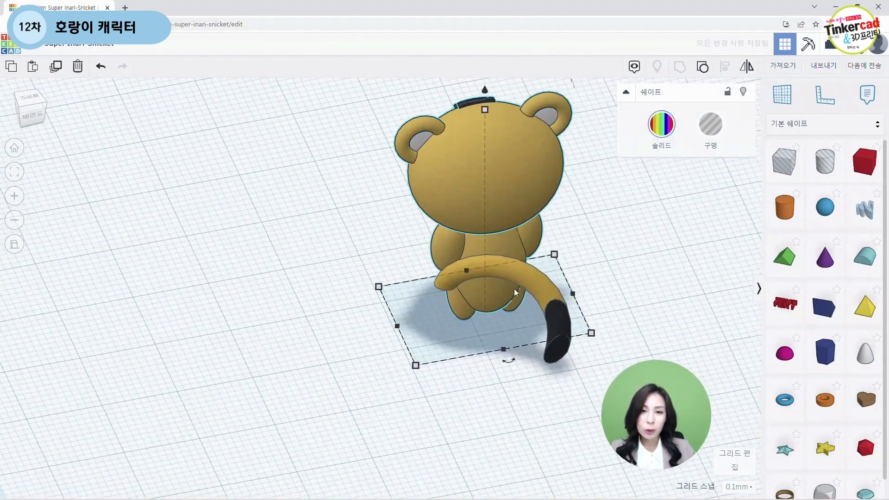
drag(527, 275, 566, 274)
Step: Rotate and adjust the tail so its black tip hangs down behind the body
right_drag(556, 282, 506, 431)
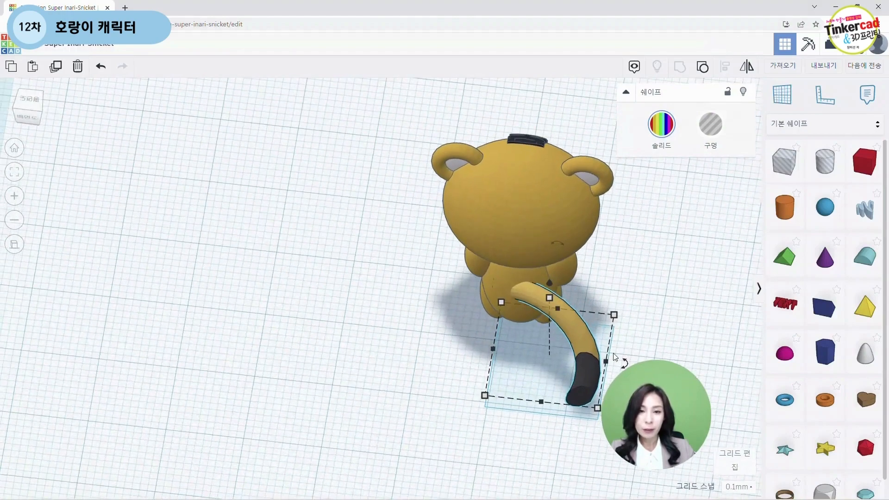
right_drag(616, 356, 633, 278)
drag(558, 258, 575, 260)
Step: Rotate the tail upright so it curves down behind the tiger
right_drag(387, 416, 476, 381)
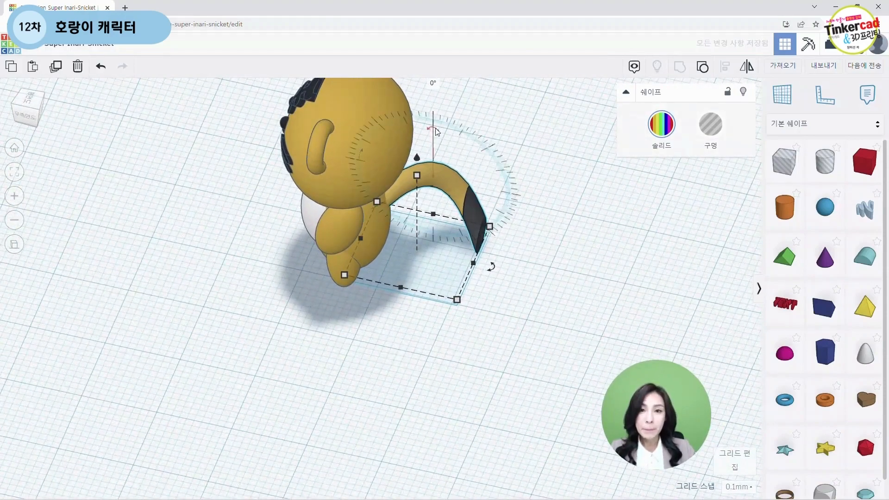
drag(498, 267, 397, 307)
drag(454, 210, 436, 255)
click(536, 320)
right_drag(536, 321, 441, 318)
Step: Rotate the tail to stick out sideways and raise it off the workplane
click(410, 335)
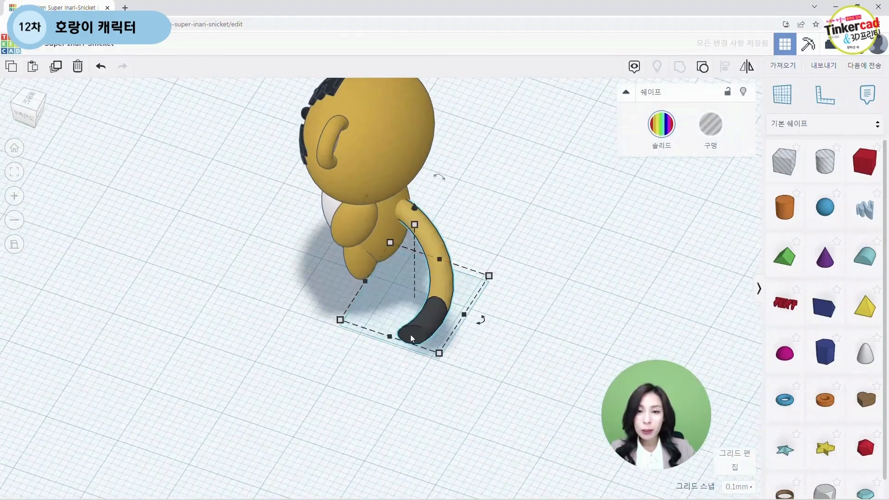
right_drag(498, 383, 371, 331)
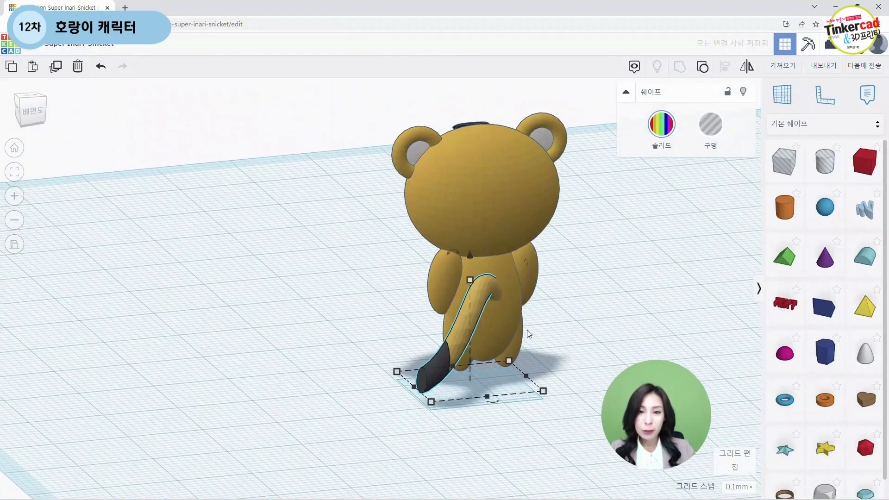
drag(457, 253, 491, 278)
click(500, 410)
right_drag(500, 410, 506, 310)
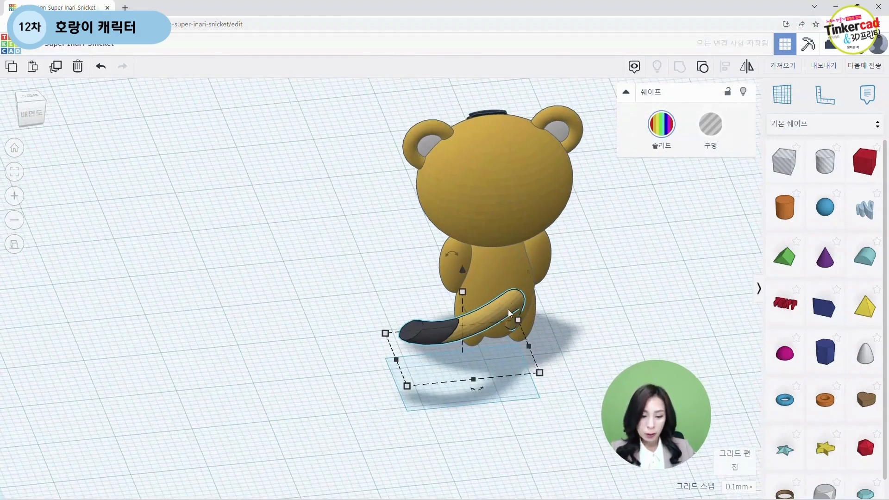
drag(456, 271, 452, 254)
Step: Reposition the tail and tilt it -25° against the tiger's back
right_drag(348, 383, 259, 433)
right_drag(380, 435, 208, 424)
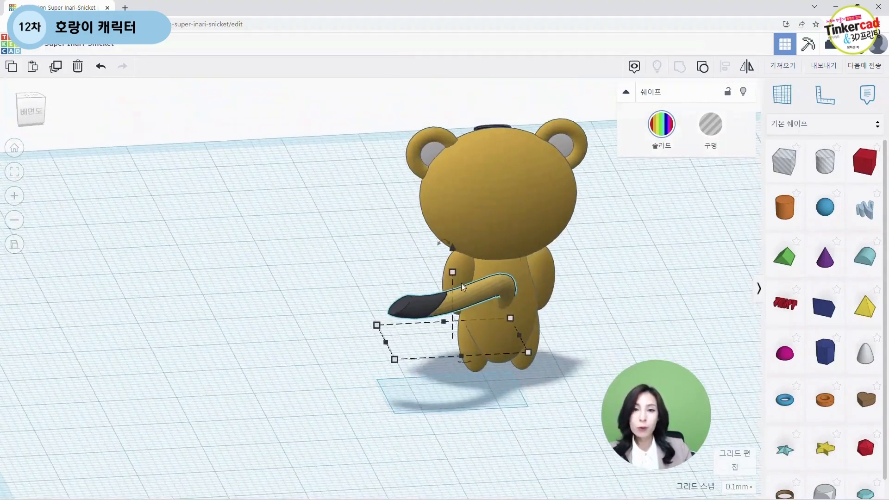
drag(443, 245, 476, 213)
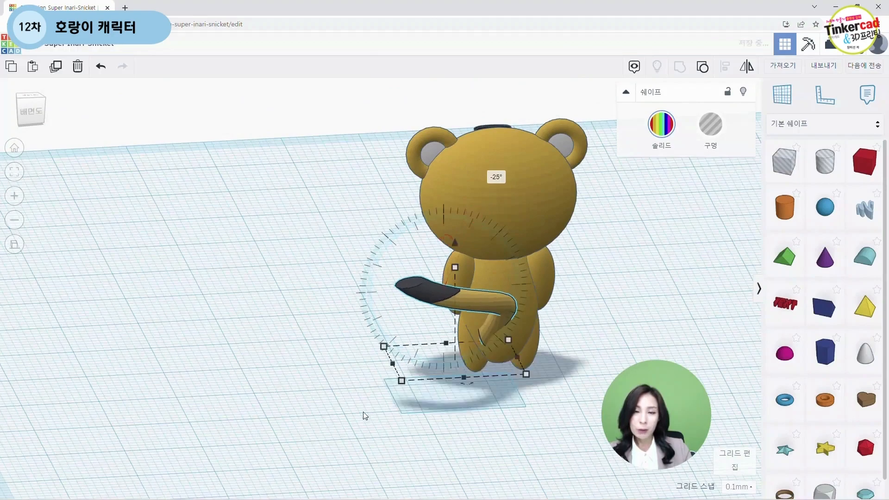
click(332, 439)
right_drag(370, 440, 347, 195)
click(394, 388)
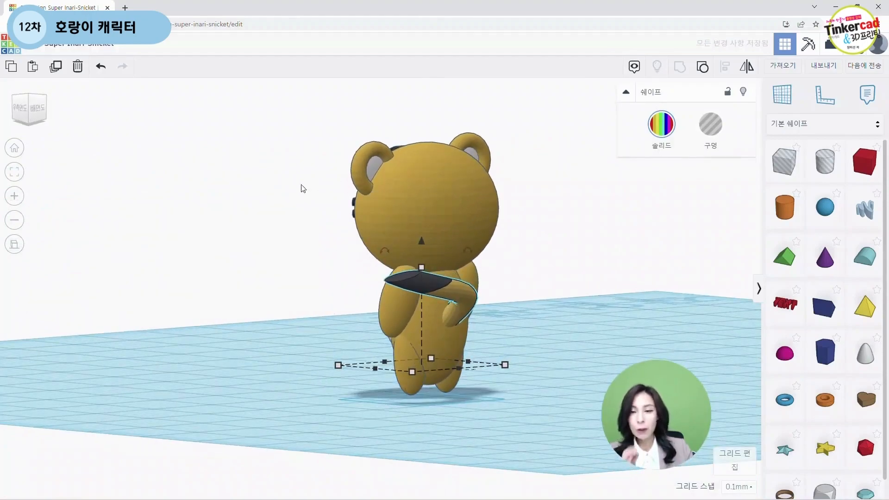
Step: Nudge the tail sideways so its base sits centred against the tiger's back
right_drag(278, 307, 426, 297)
click(35, 115)
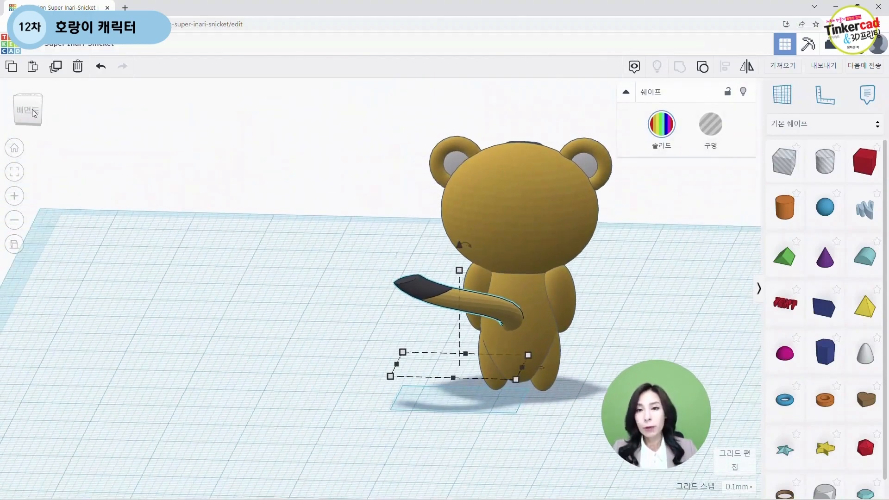
middle_drag(356, 357, 157, 373)
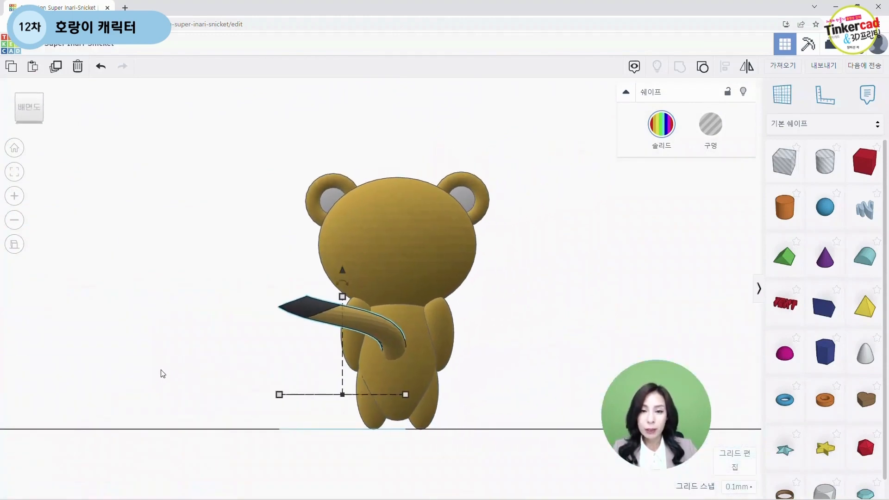
scroll(496, 371, up, 4)
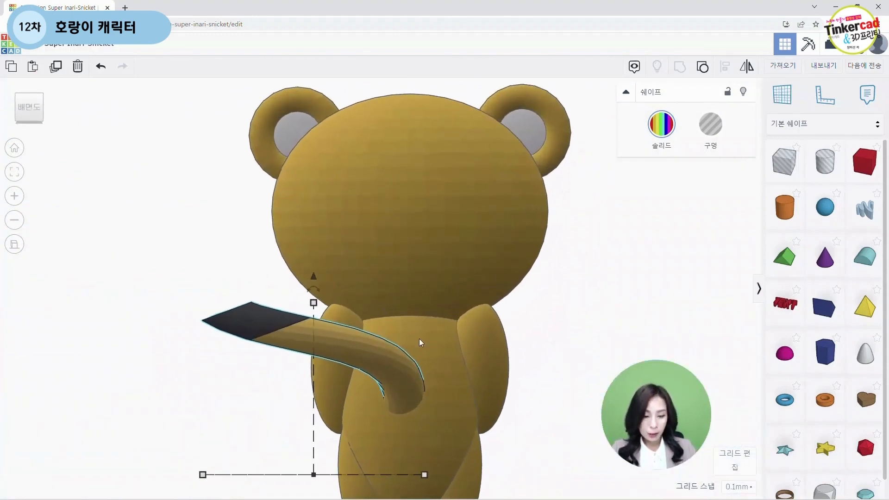
key(Right)
key(Right)
key(Right)
key(Right)
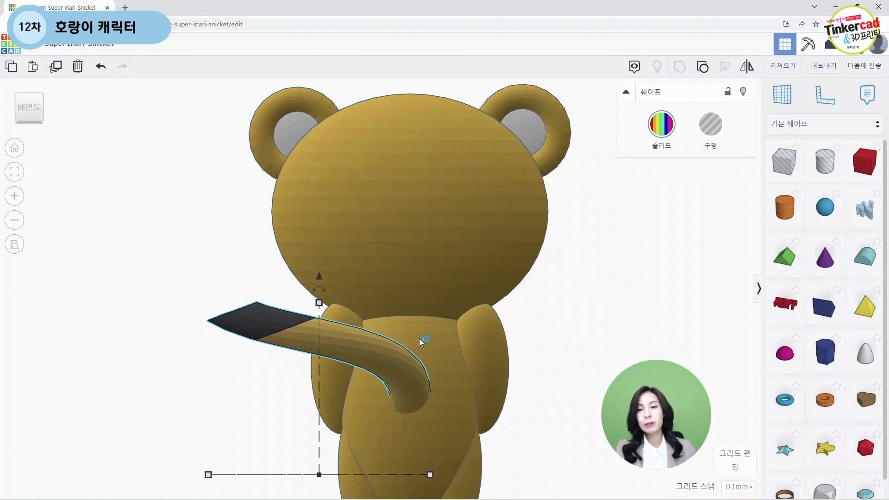
scroll(366, 352, down, 5)
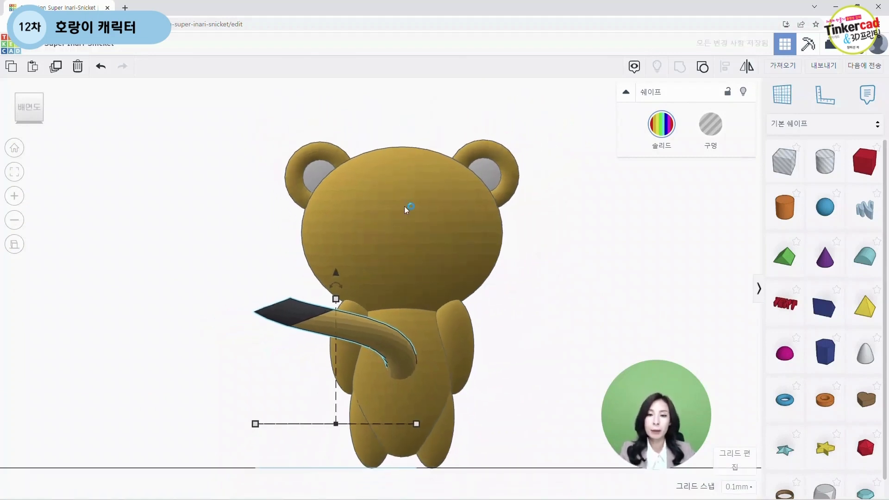
scroll(424, 388, down, 3)
key(Right)
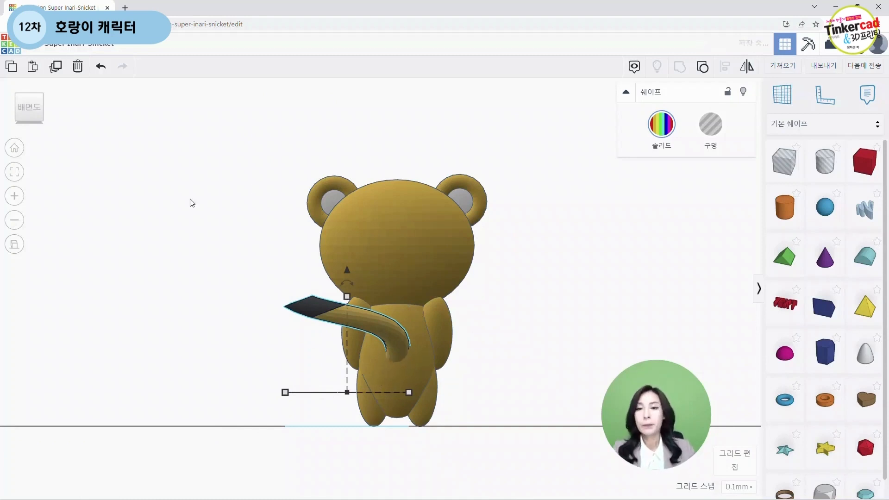
Step: Select the tiger and its tail together and group them into a single object
right_drag(191, 201, 461, 400)
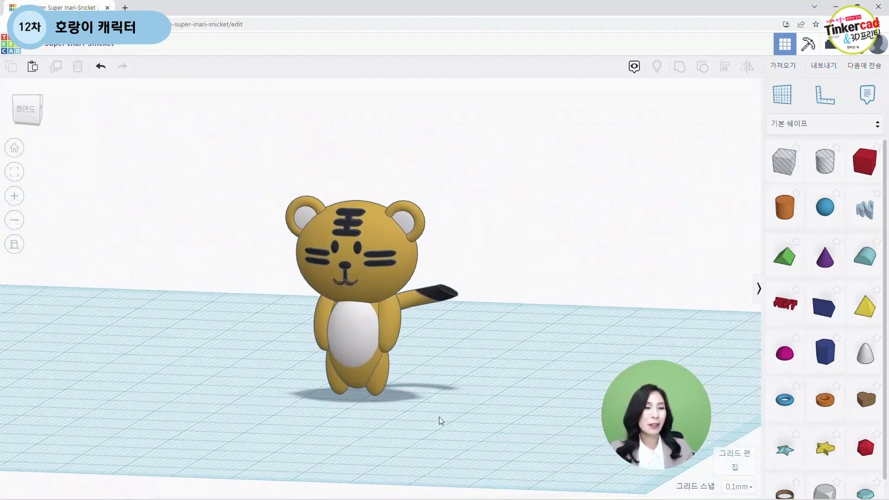
drag(200, 171, 492, 418)
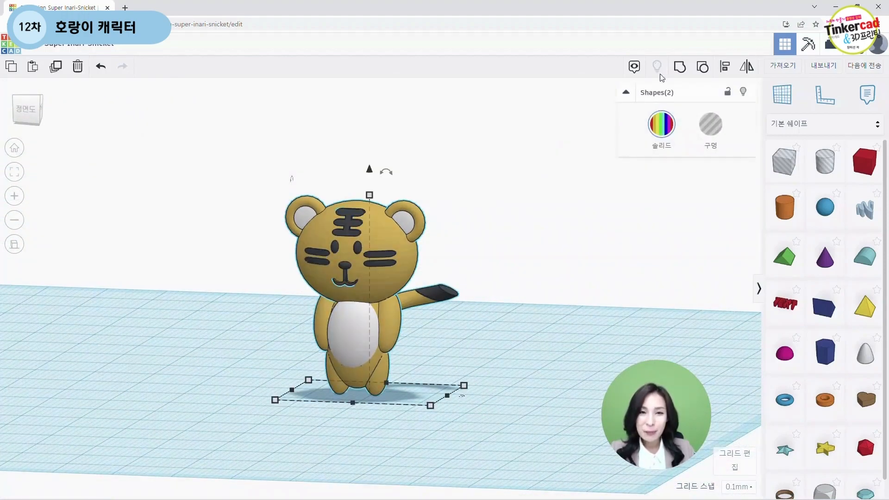
click(679, 68)
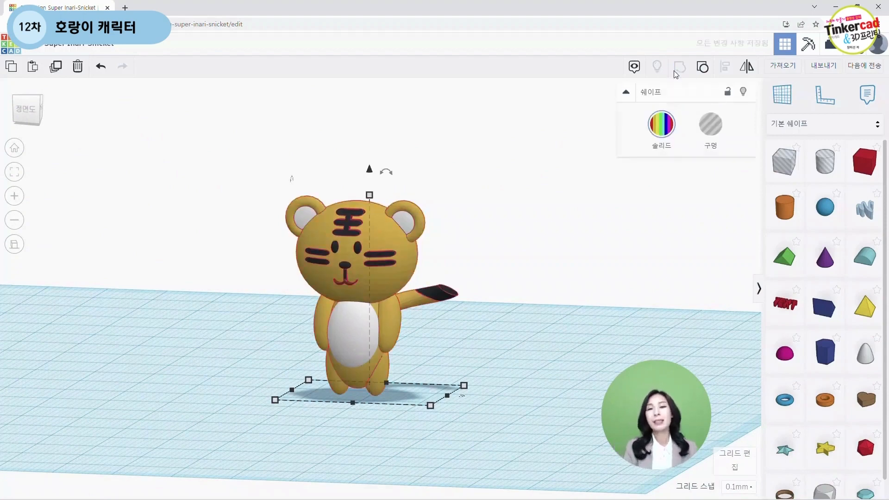